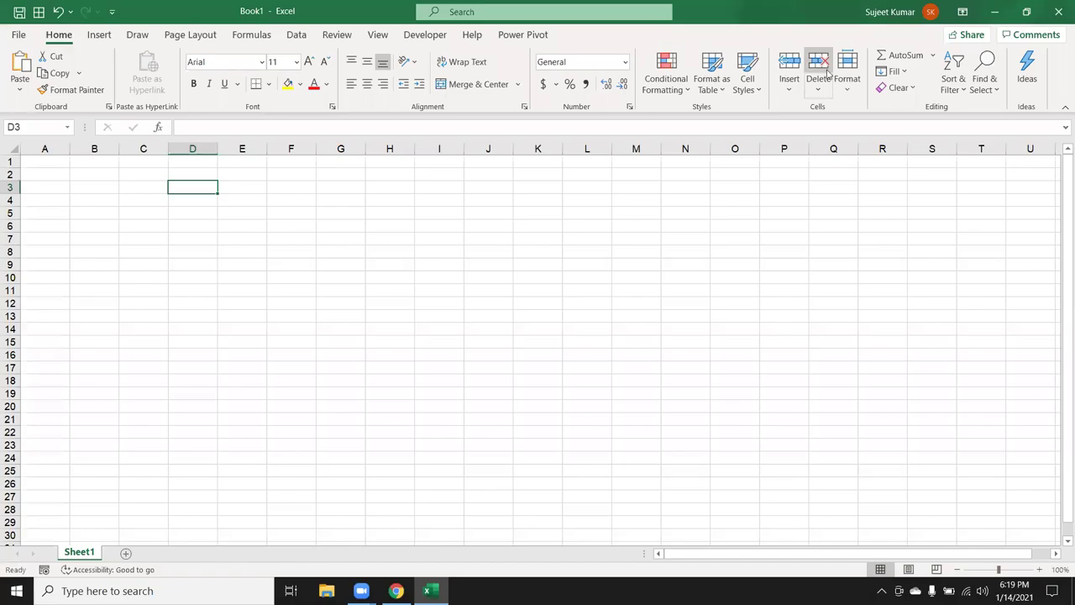
Step: Type the labels Row in B2 and C in C2
left_click(67, 164)
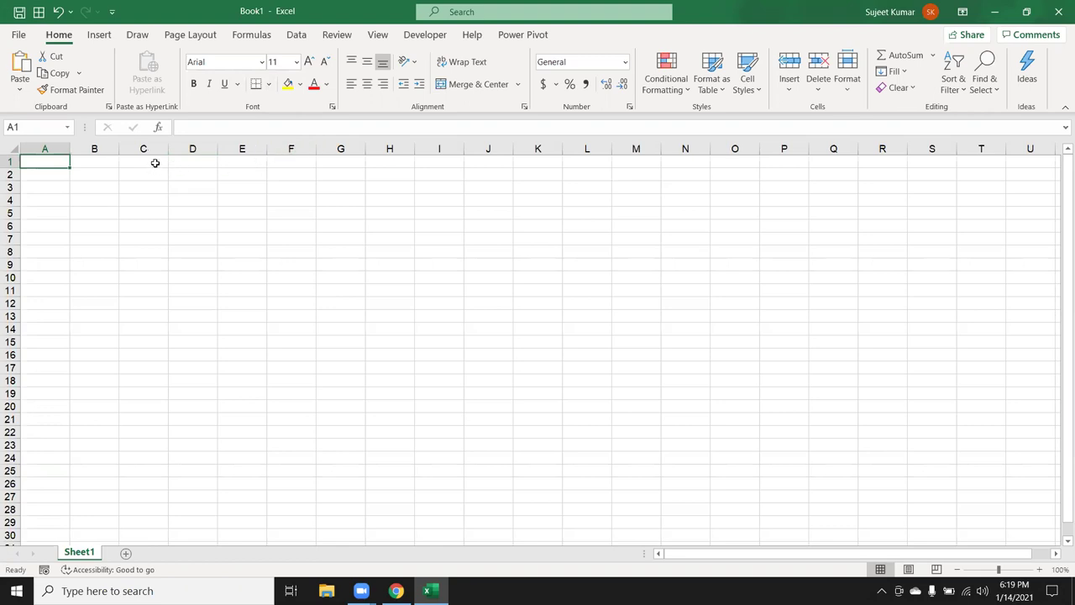
key("Right")
key("Down")
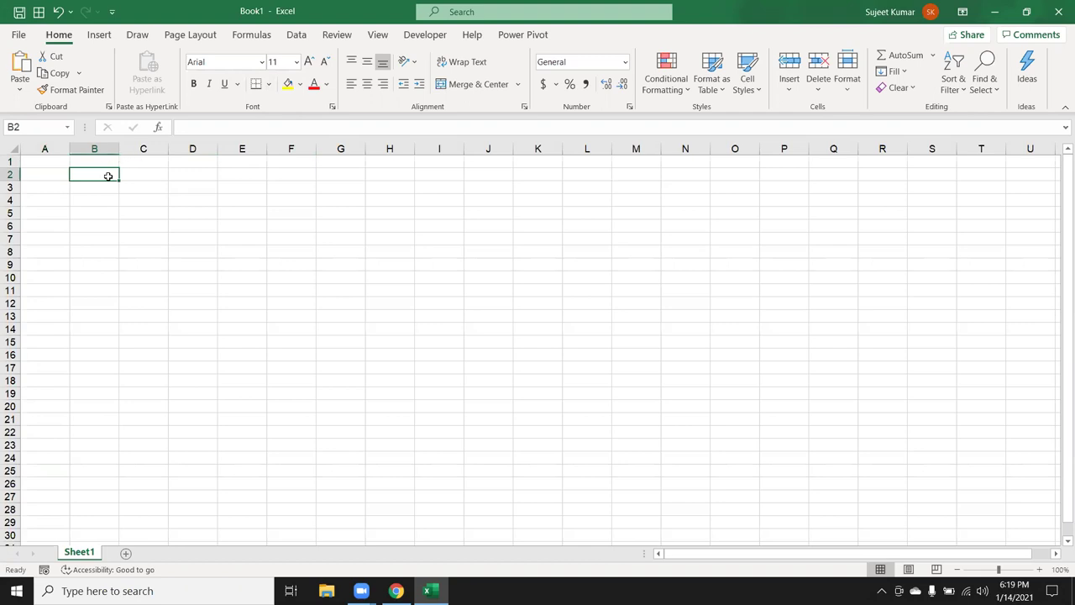
type("Ro")
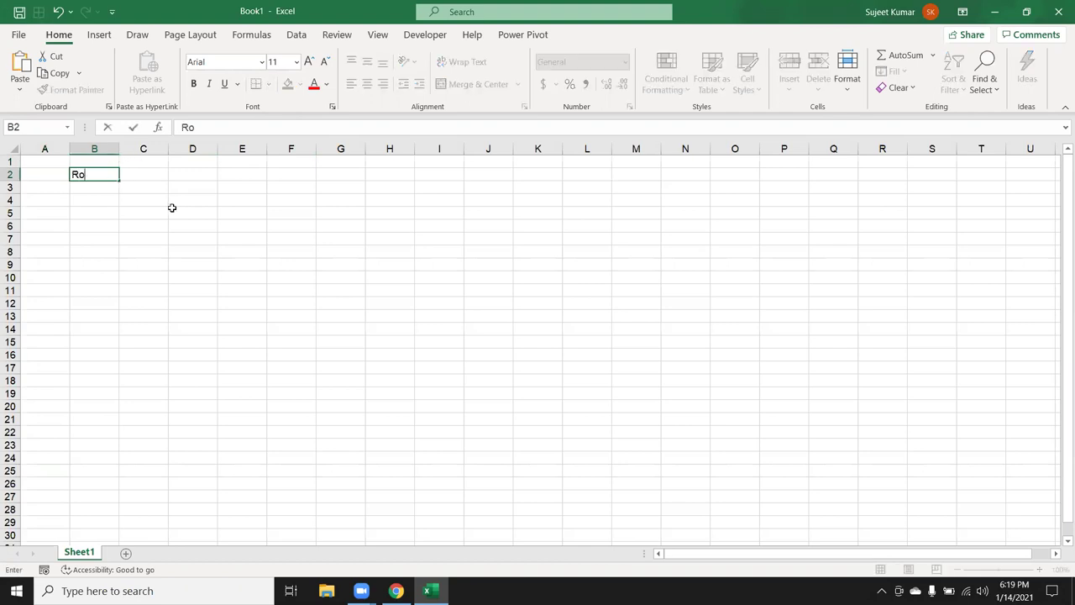
key("BackSpace")
type("ow")
key("Tab")
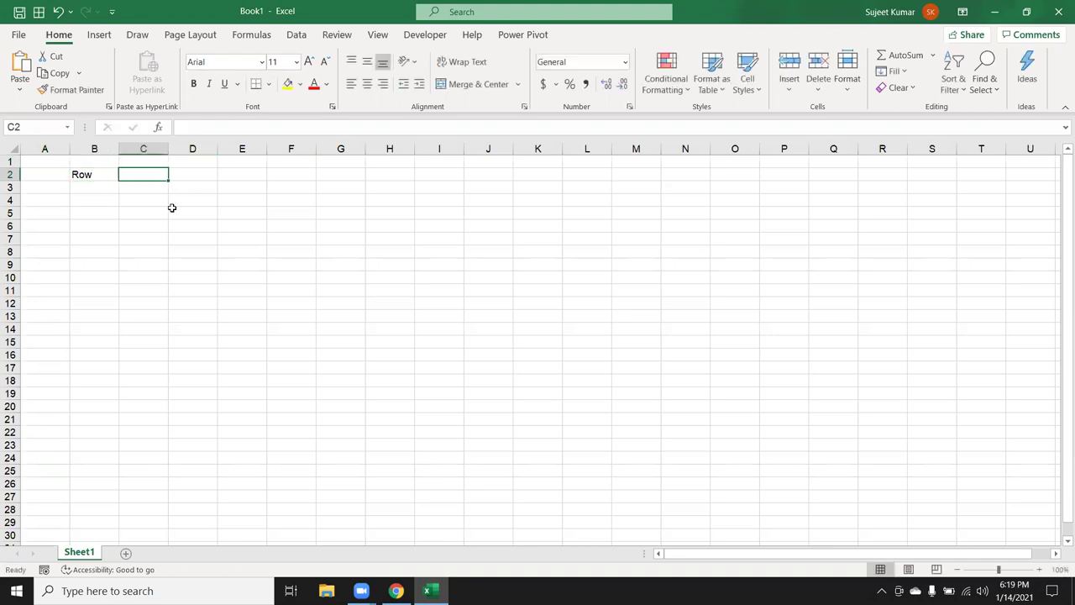
type("C")
key("Return")
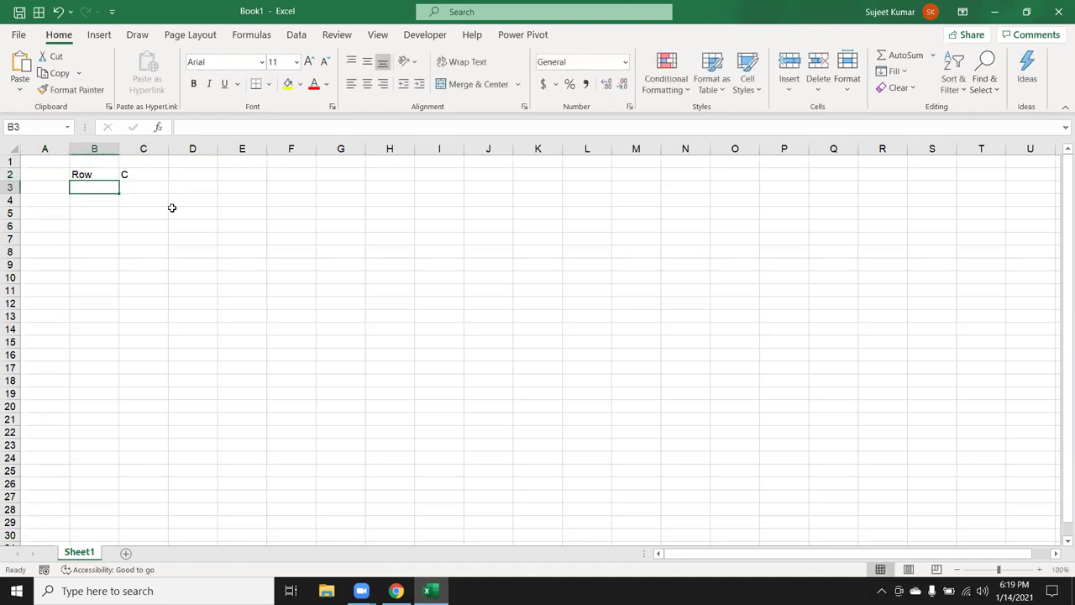
Step: Enter 7 in B3 and 5 in C3
type("1")
key("Tab")
type("5")
key("Tab")
key("Left")
key("Left")
type("7")
key("Return")
Step: Enter =ADDRESS(B3,C3) in D3 so it returns $E$7
key("Up")
key("Right")
key("Right")
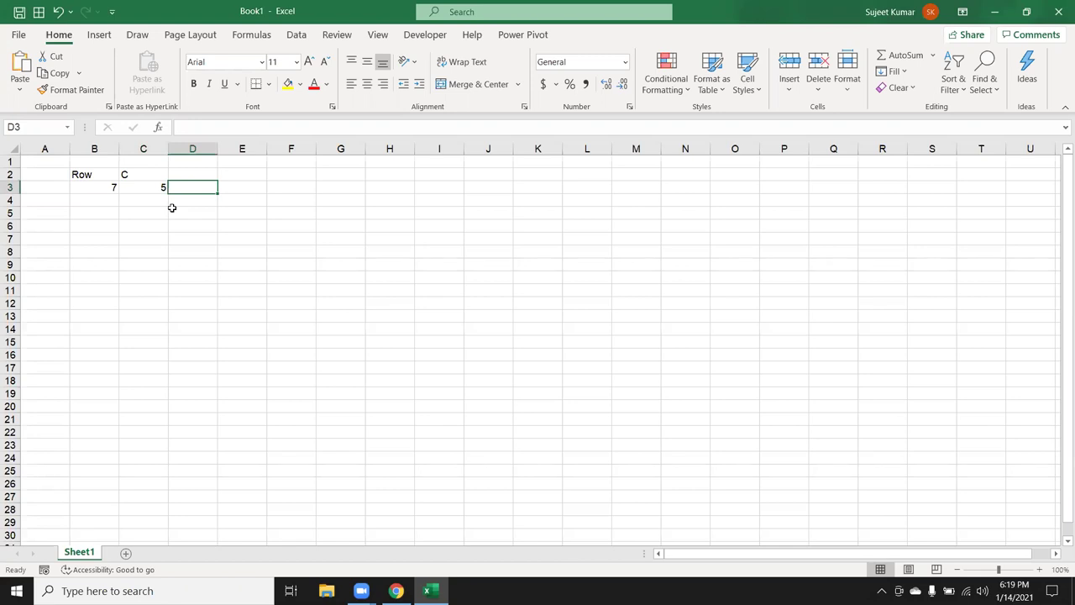
type("=a")
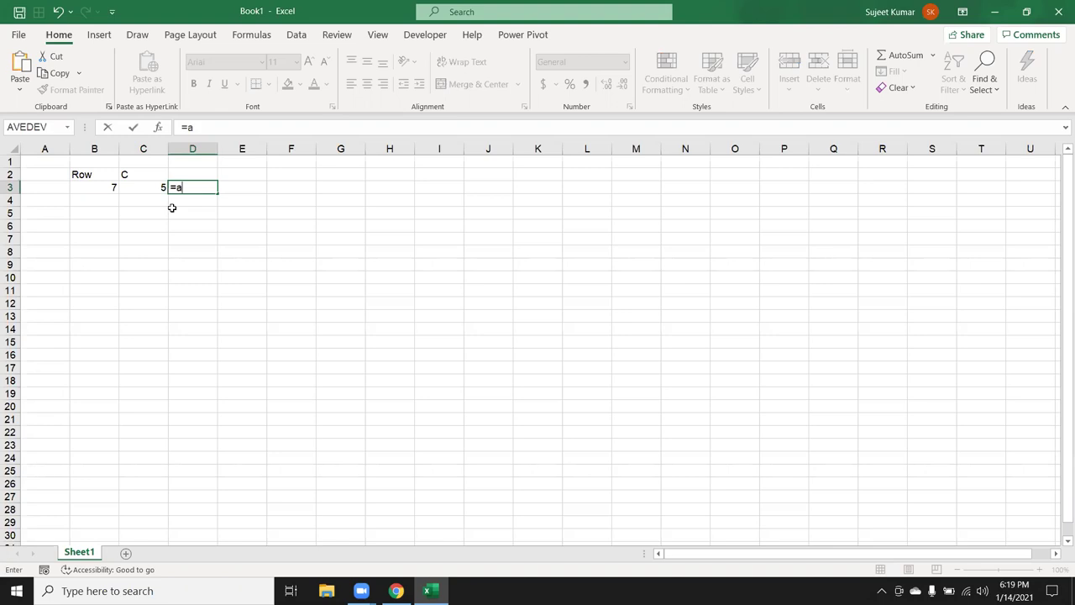
type("d")
key("Tab")
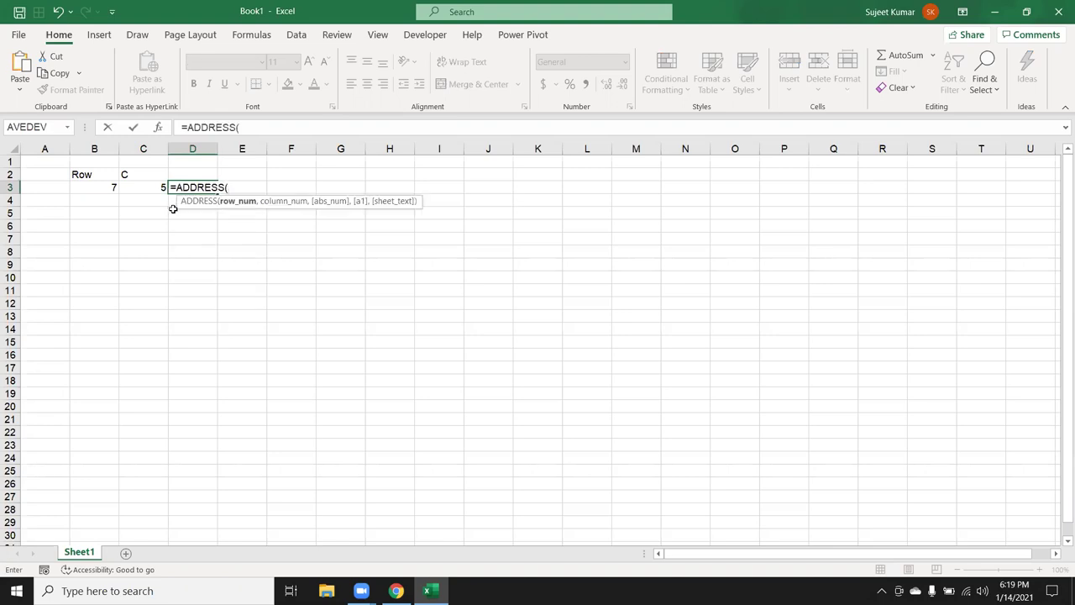
key("Left")
key("Left")
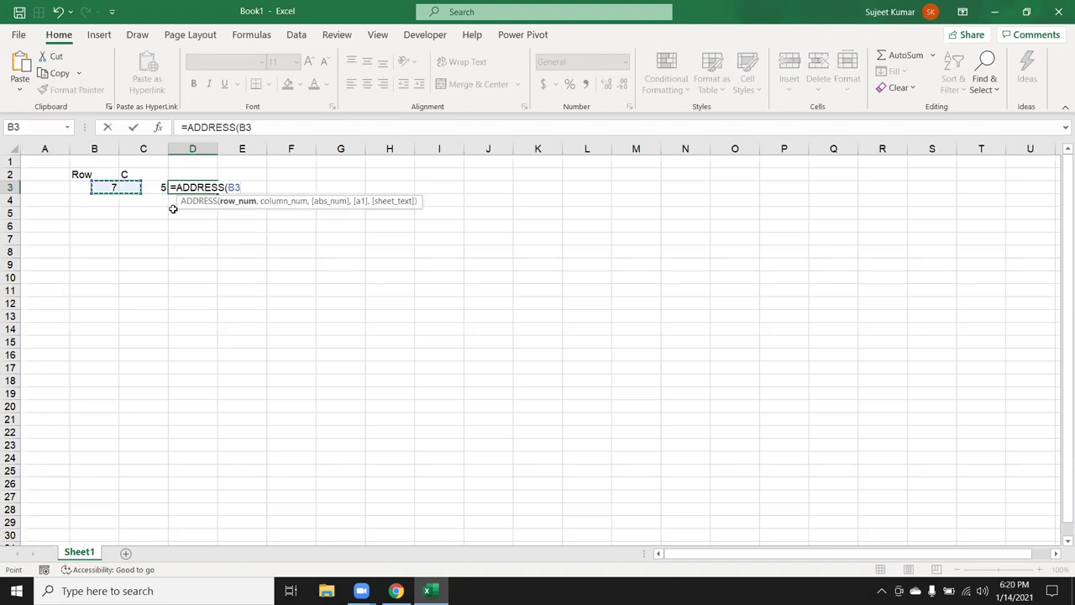
type(",")
key("Left")
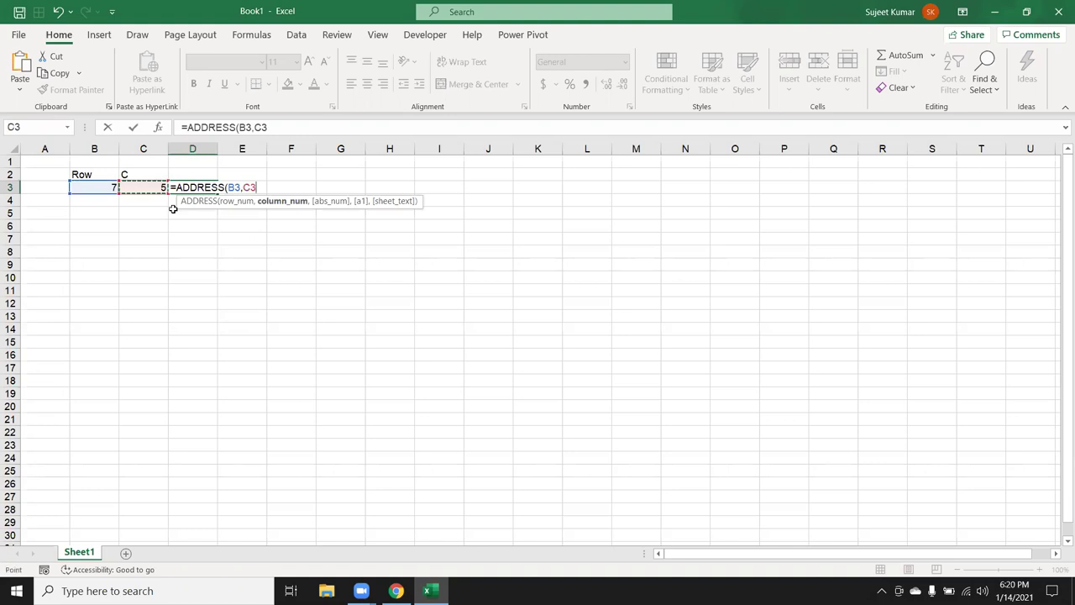
key("Return")
key("Up")
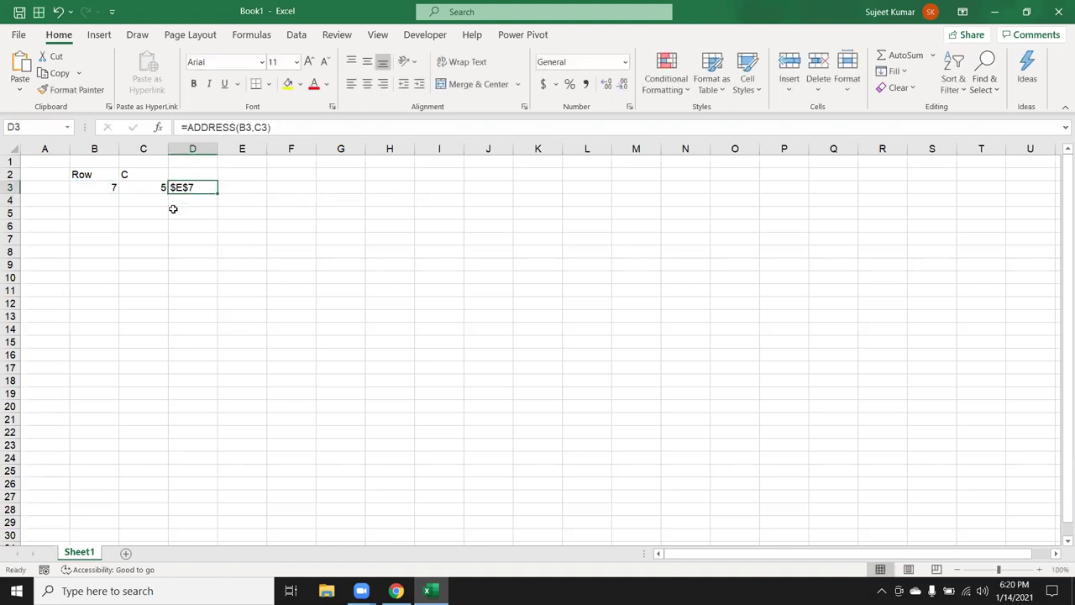
Step: Enter 524 in cell E7
left_click(237, 226)
key("Down")
type("524")
key("Return")
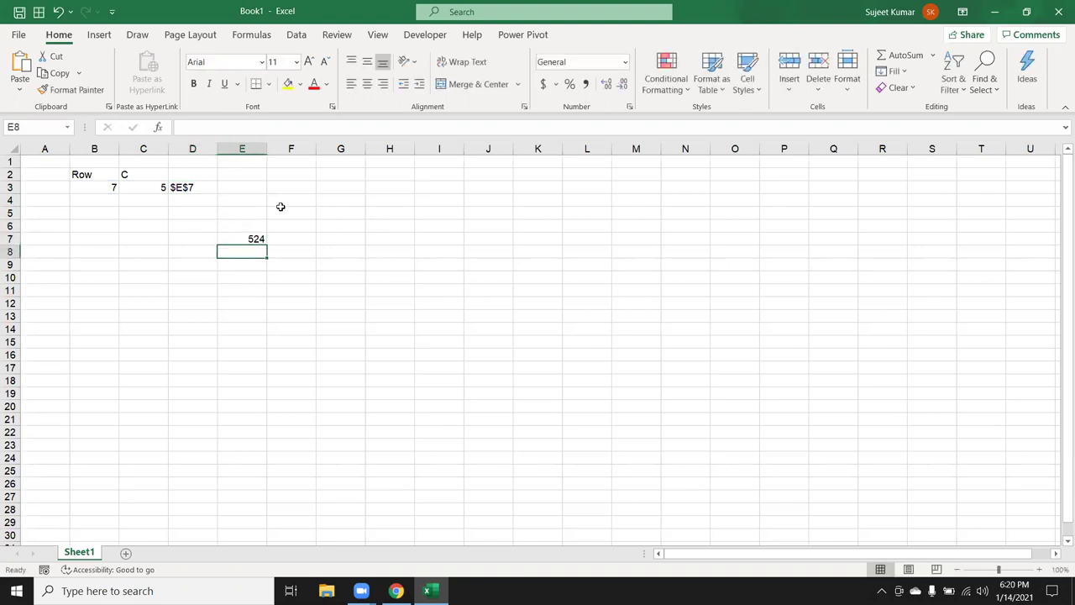
Step: Wrap D3's formula as =INDIRECT(ADDRESS(B3,C3)) so it returns 524
left_click(192, 187)
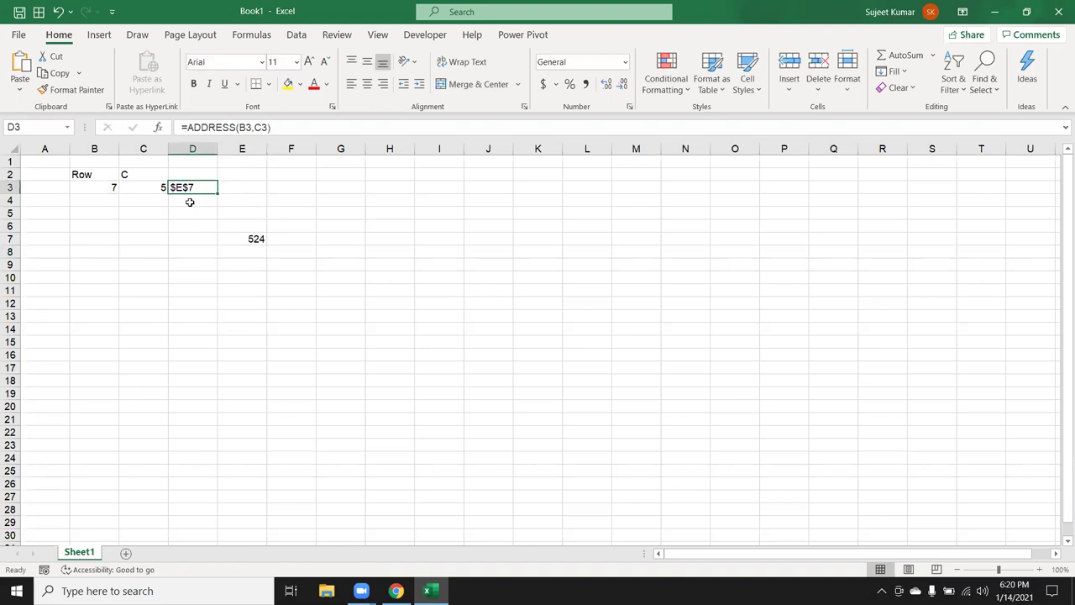
left_click(190, 202)
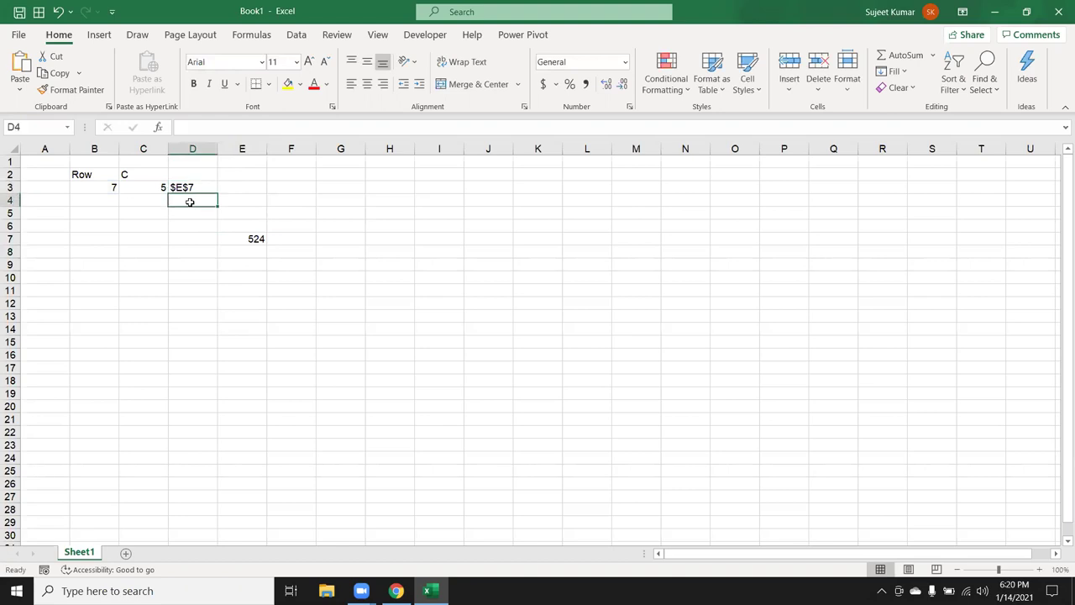
key("Up")
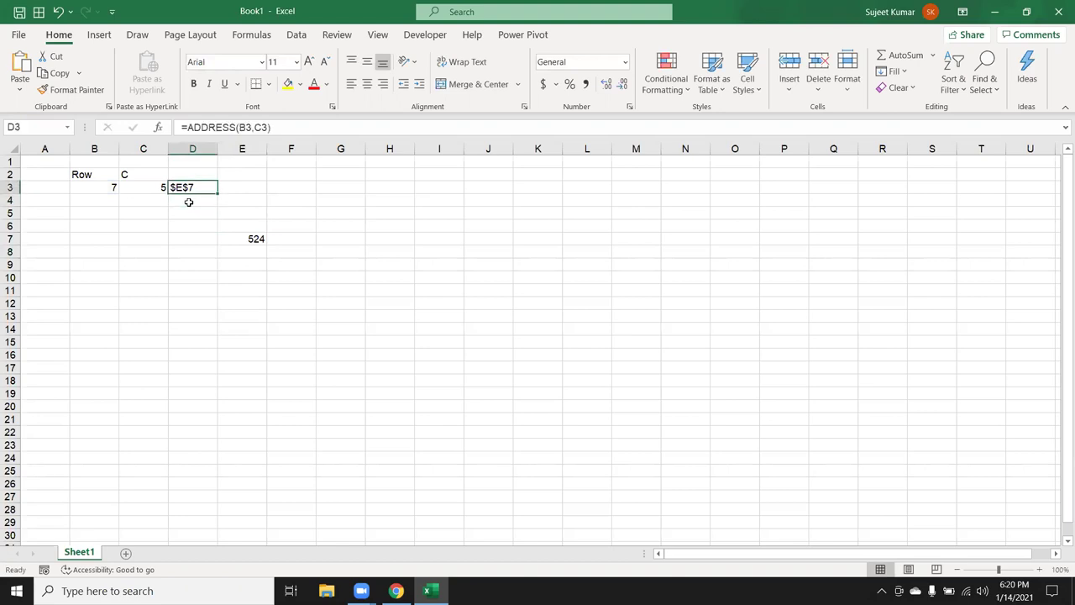
left_click(186, 128)
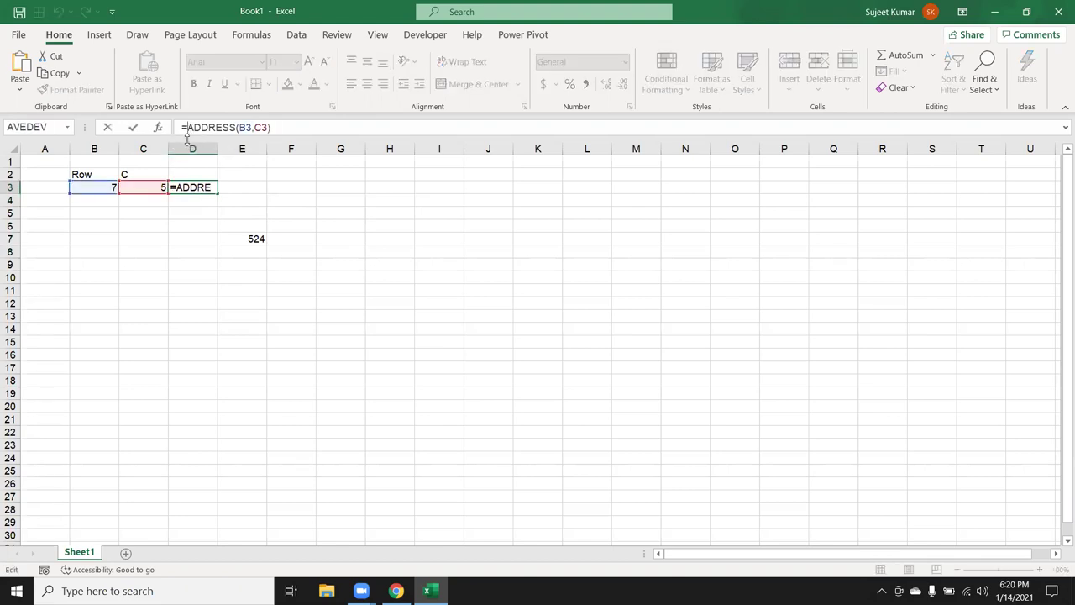
type("ind")
key("Down")
key("Tab")
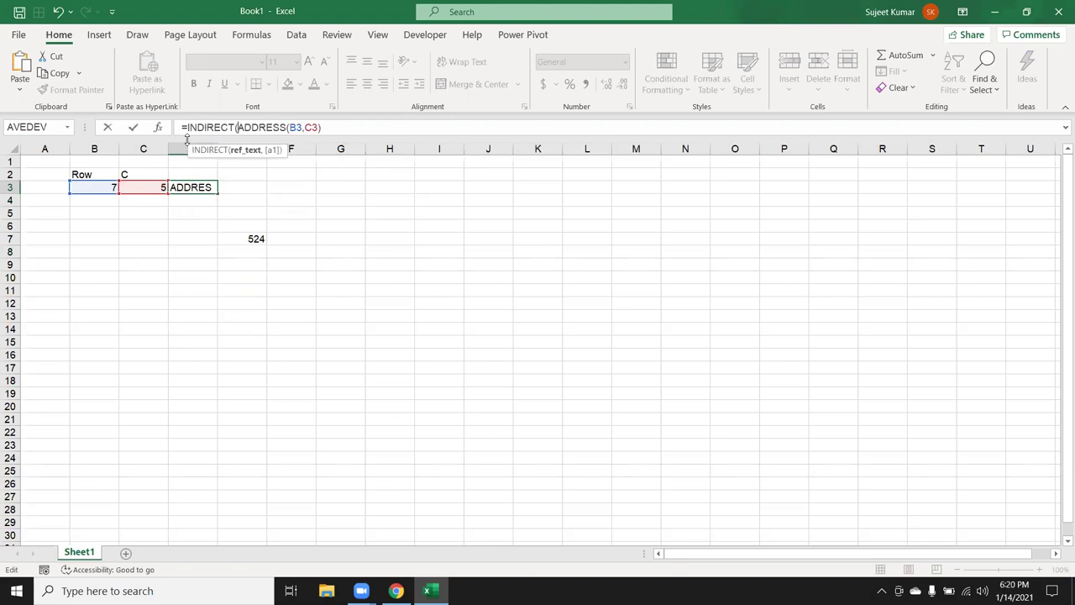
left_click(472, 126)
type(")")
type(")")
key("Return")
key("Up")
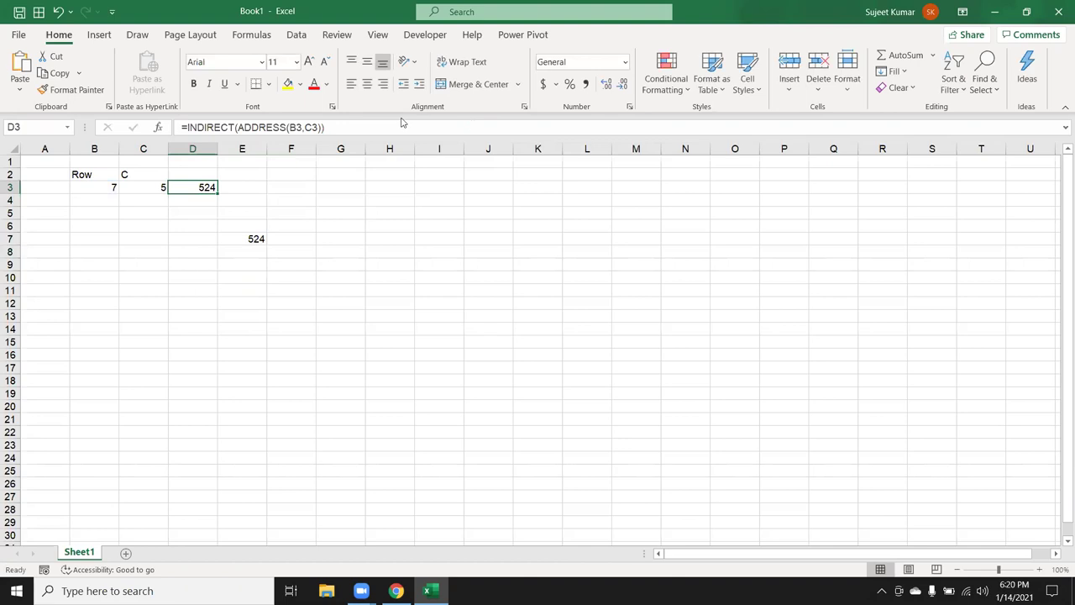
Step: Fill K1:K7 with 85, 36, 52, 36, 63, 36, 32 and test =K1 in H10
left_click(533, 161)
type("85 36 52 36 63 36 32")
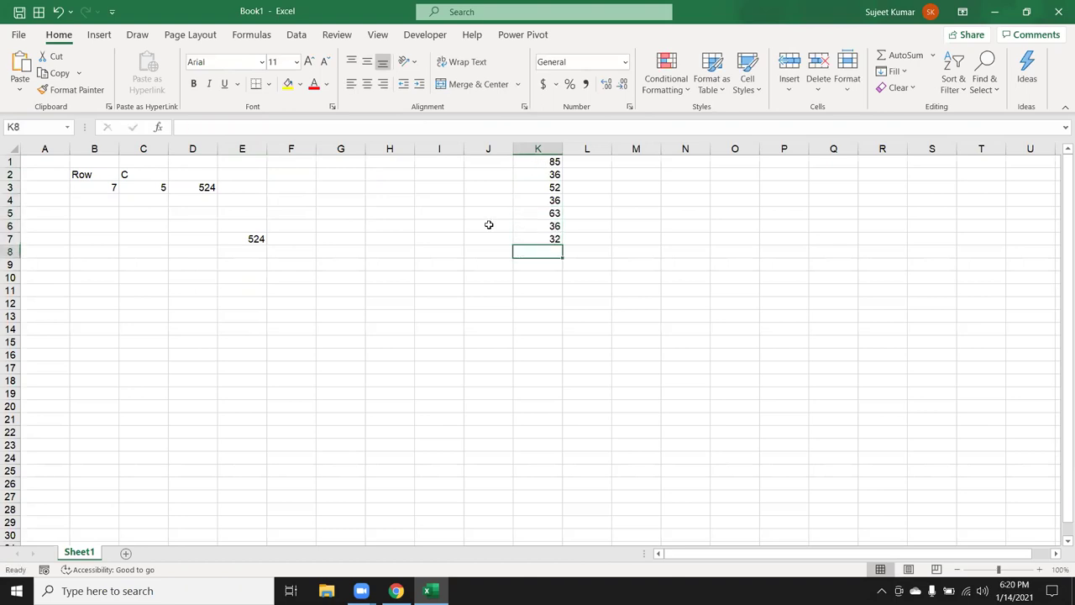
left_click(405, 279)
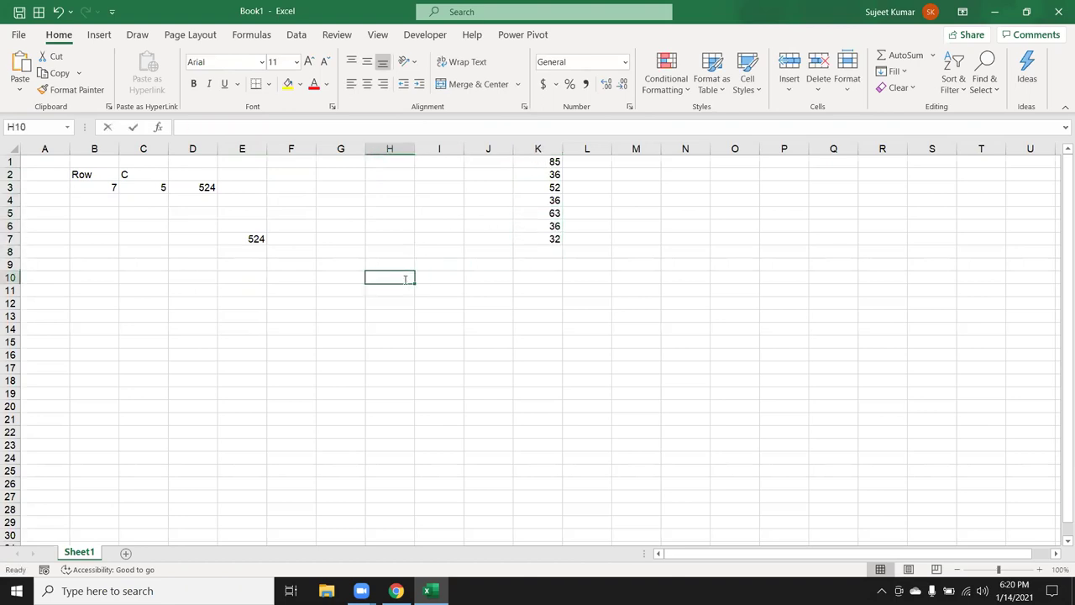
type("=k1")
key("Return")
Step: Try ="K1" in H10, then clear H10
left_click(407, 278)
key("BackSpace")
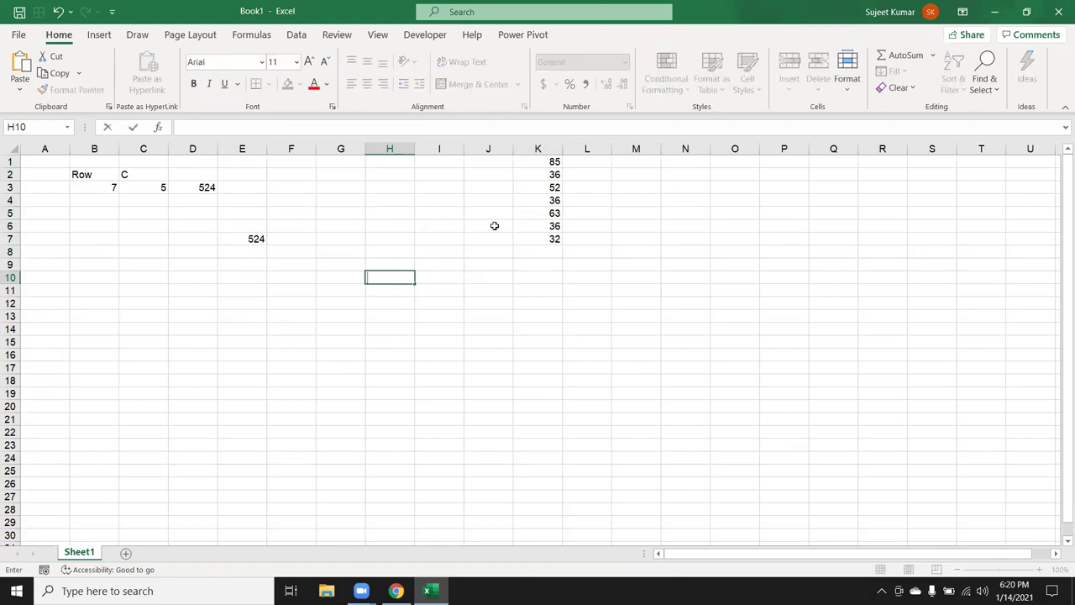
type("=\"K1")
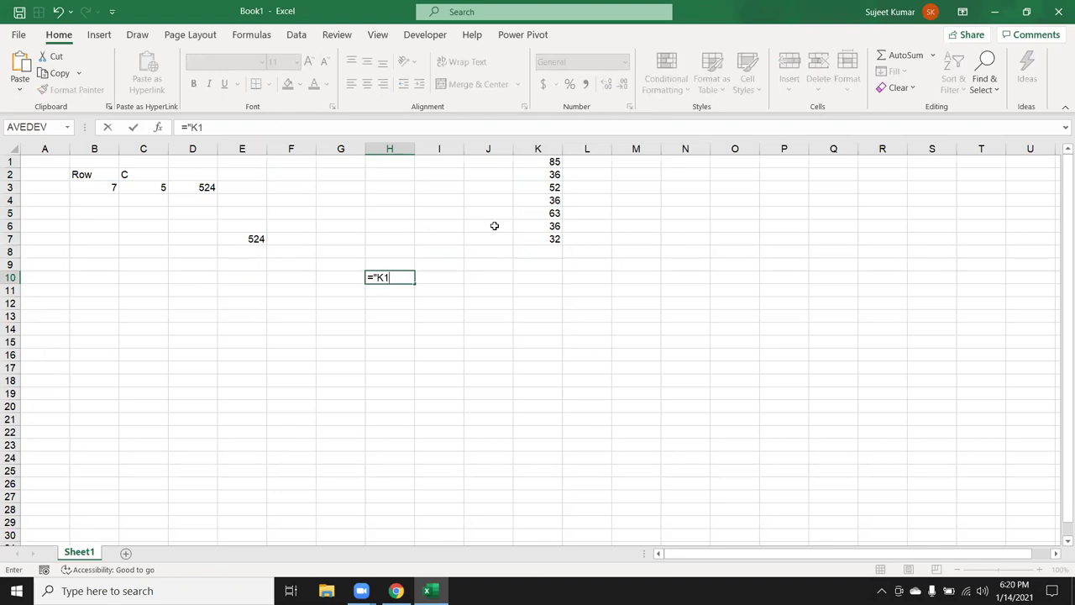
type("\"")
key("Return")
key("Up")
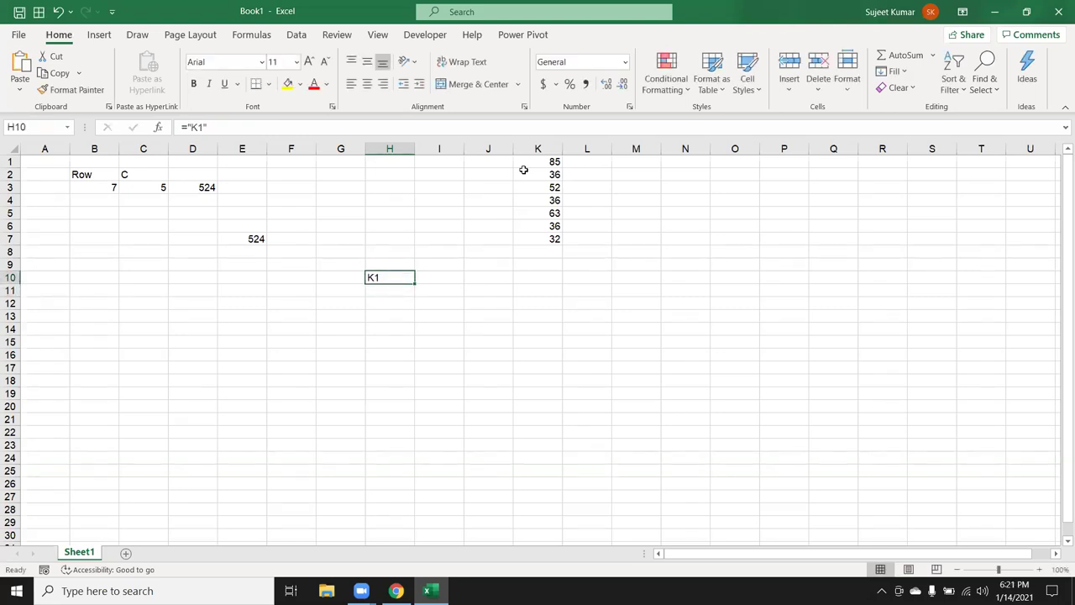
key("Delete")
Step: Type the text K1 in cell H8
key("Up")
key("Up")
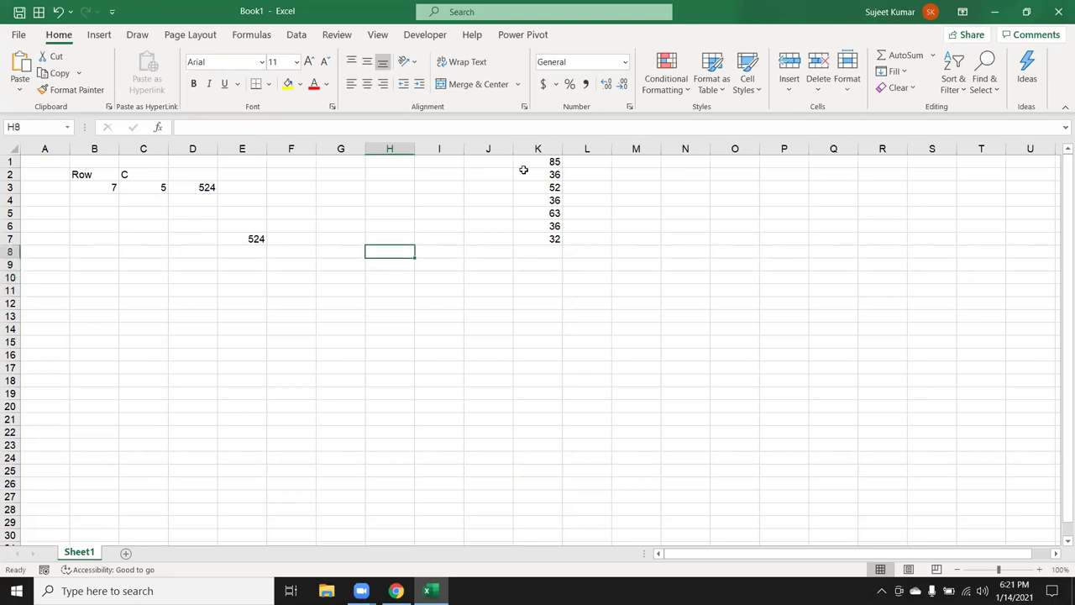
type("K1")
key("Return")
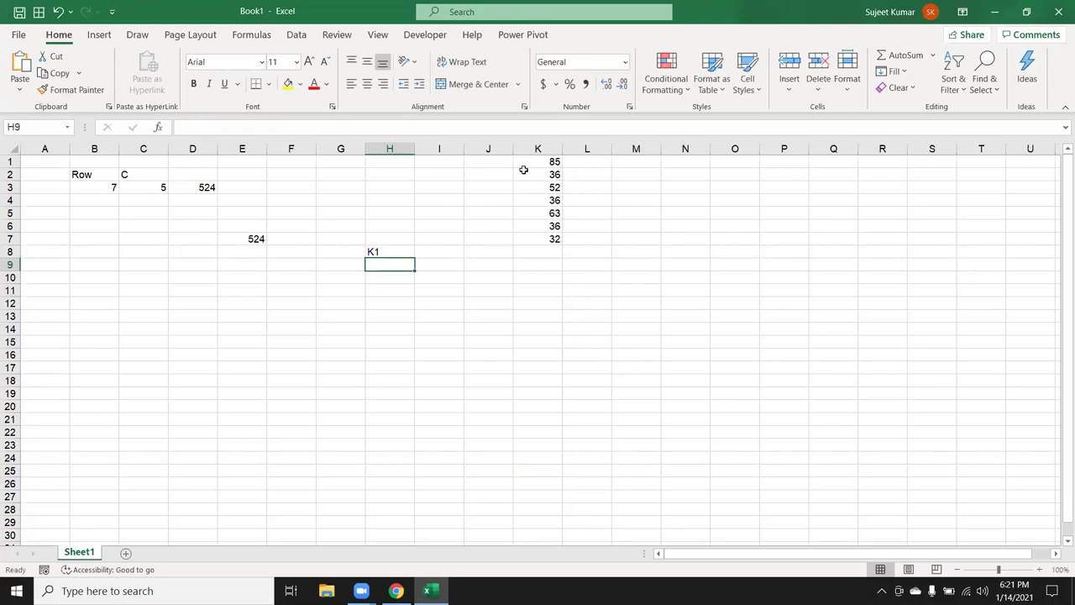
key("Up")
key("Down")
Step: Enter =INDIRECT(H8) in H9 and confirm it returns 85 from K1
left_click(518, 162)
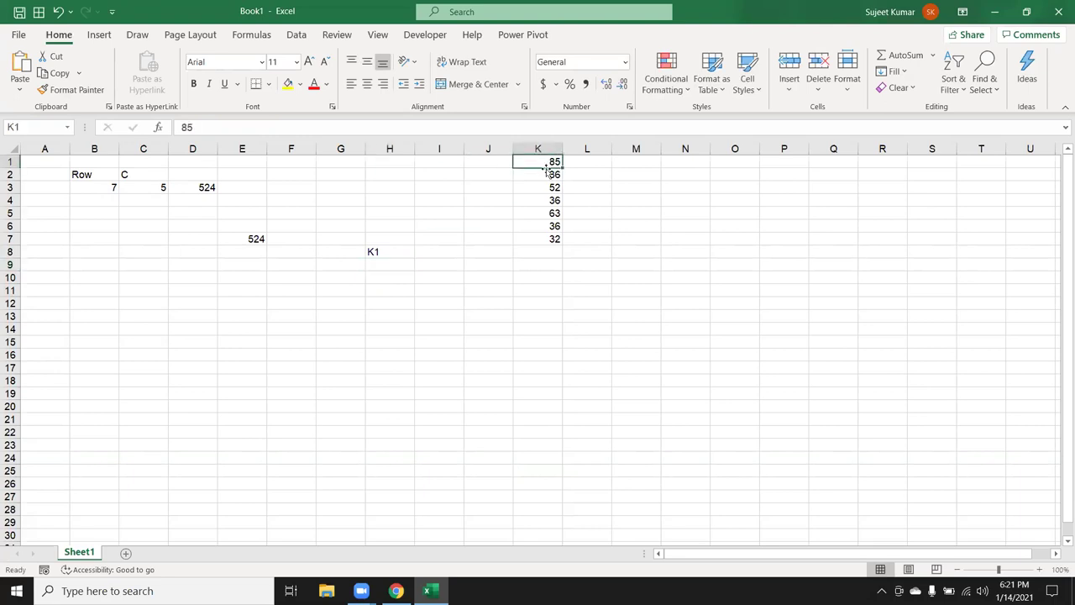
left_click(383, 262)
type("=")
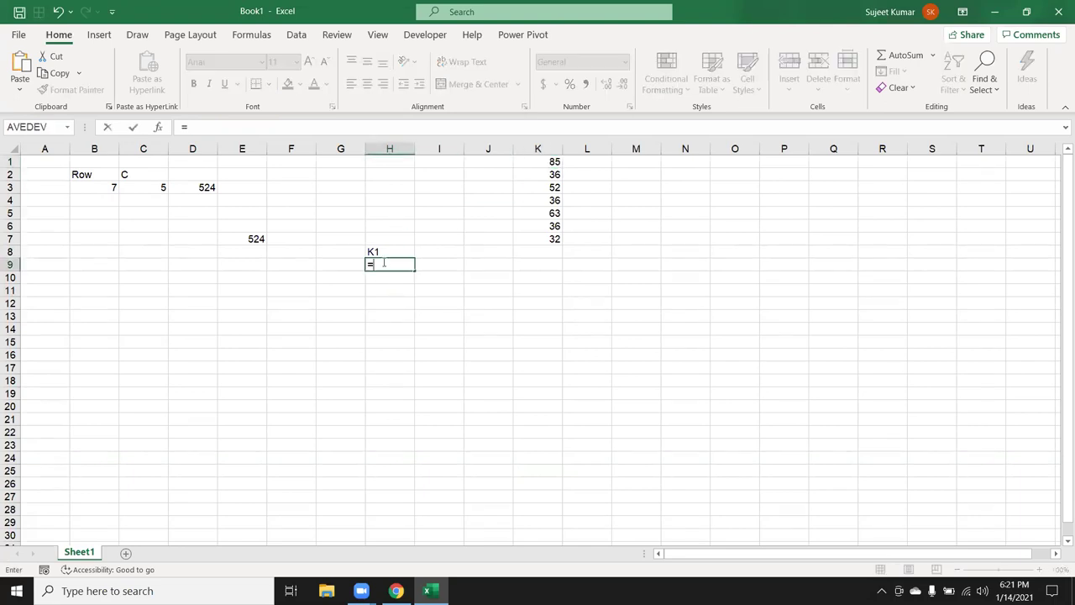
type("ind")
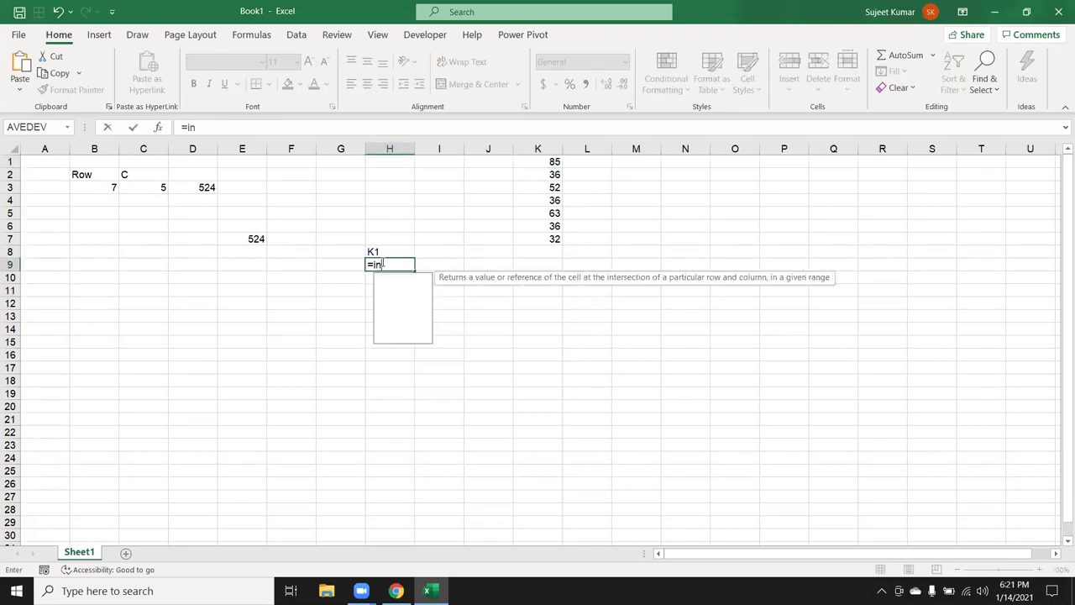
key("Down")
key("Tab")
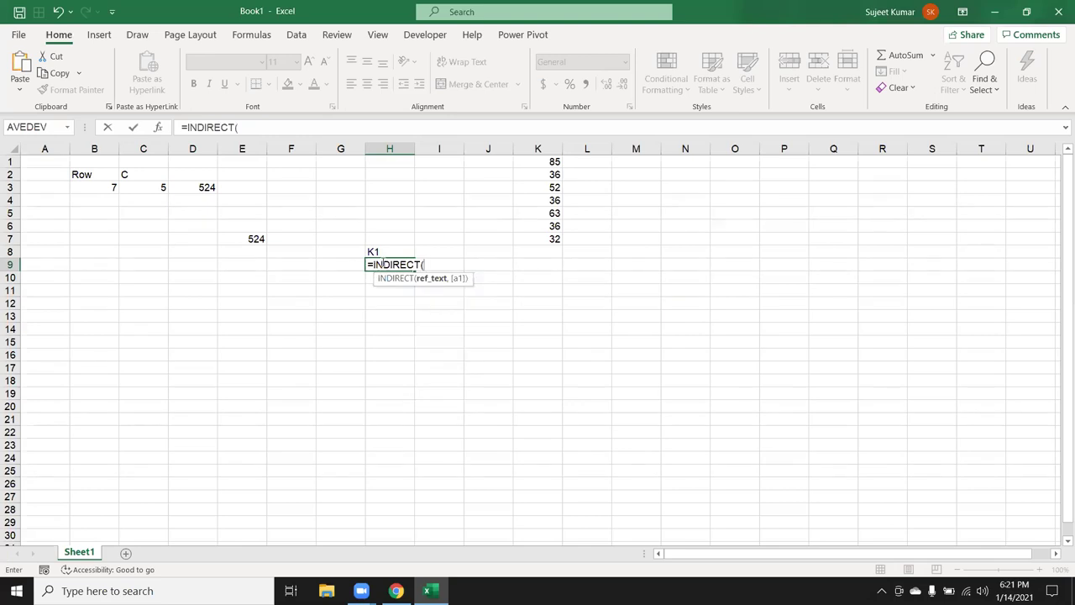
key("Up")
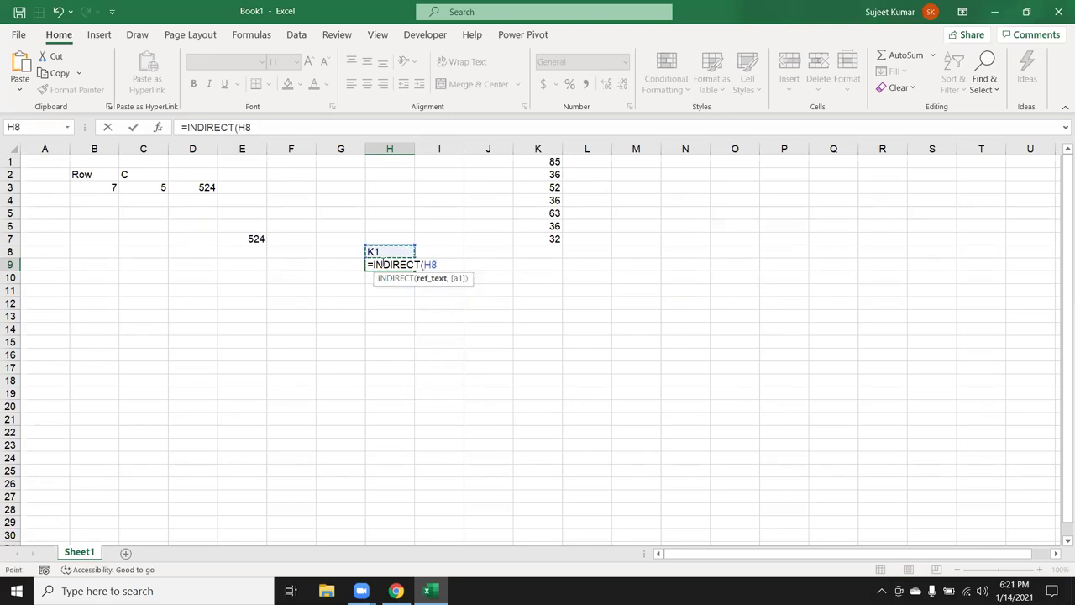
type(")")
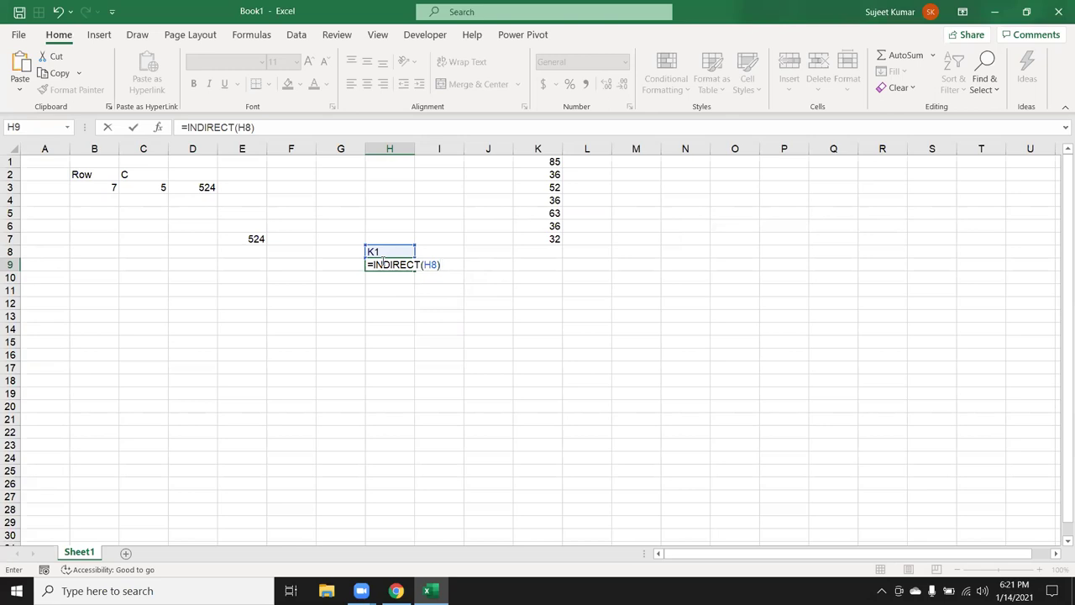
key("Return")
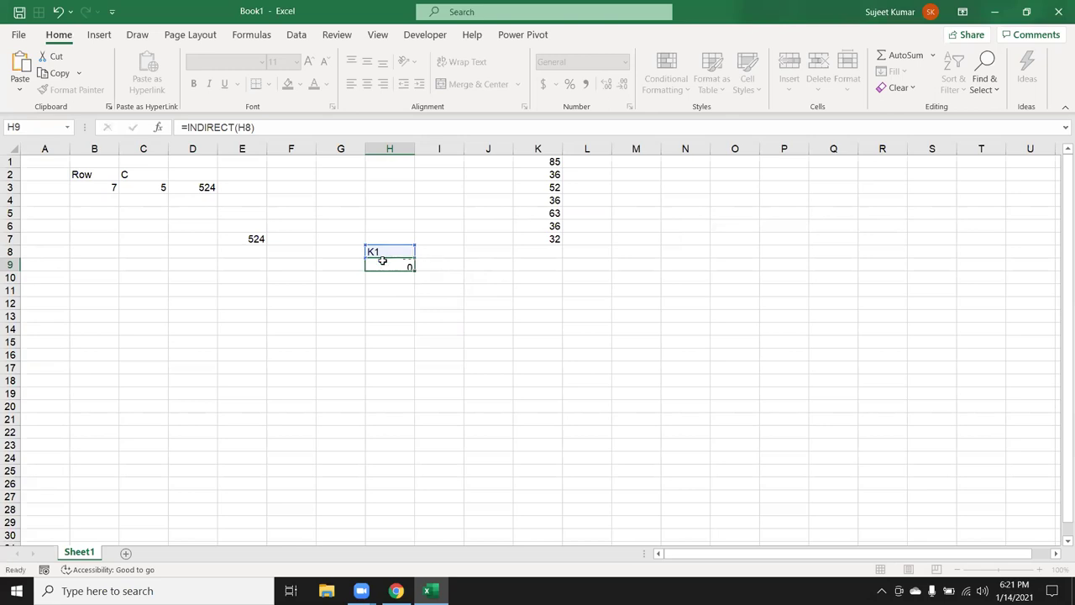
left_click(383, 263)
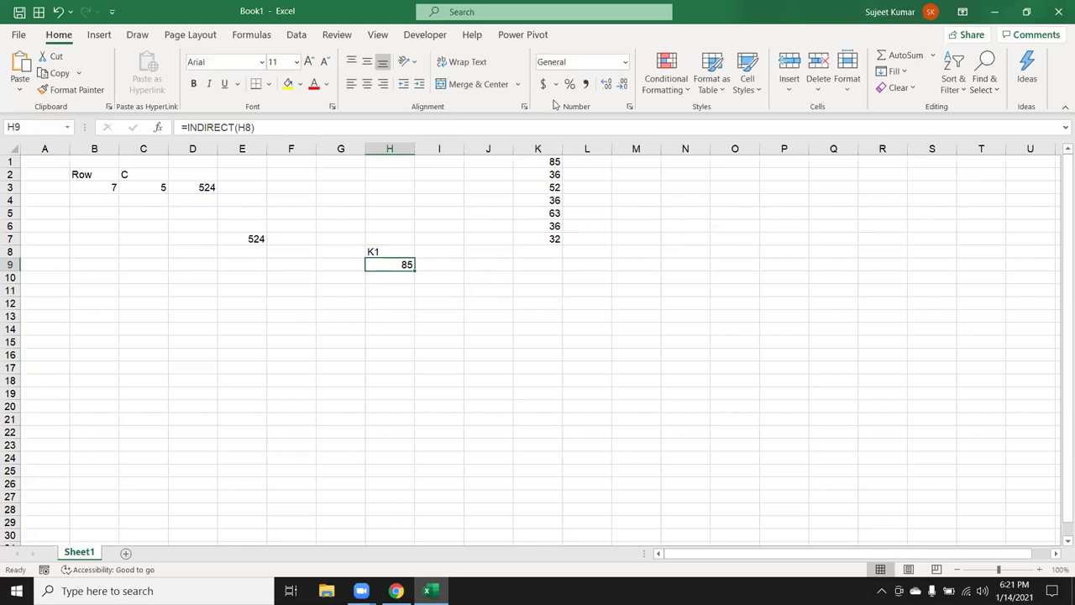
left_click(249, 337)
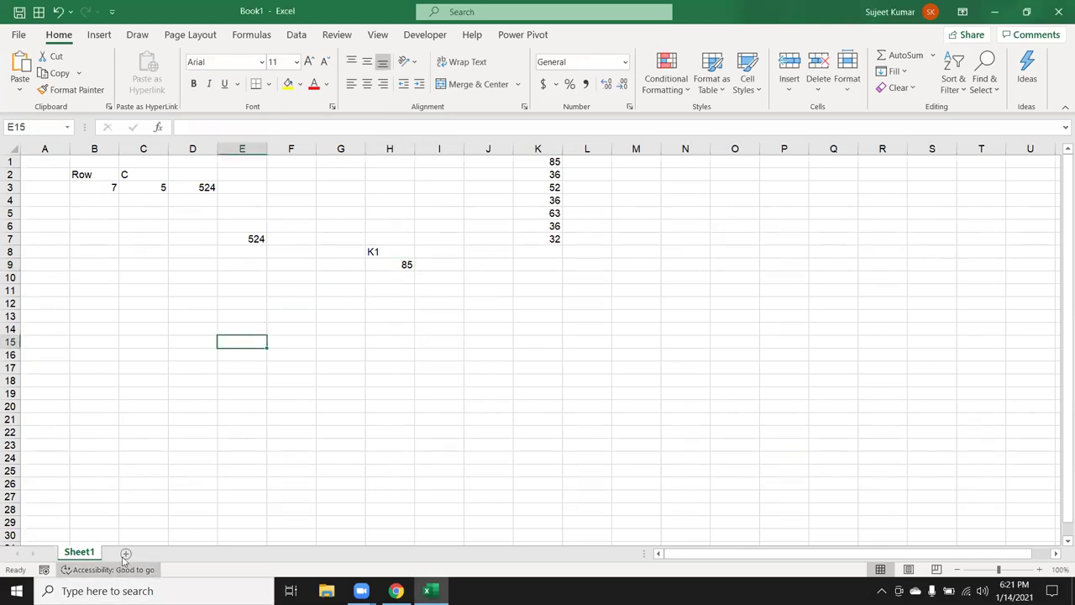
Step: Add Sheet2 with a Name header, Puja in A2, and AutoFill names down to row 8
left_click(126, 553)
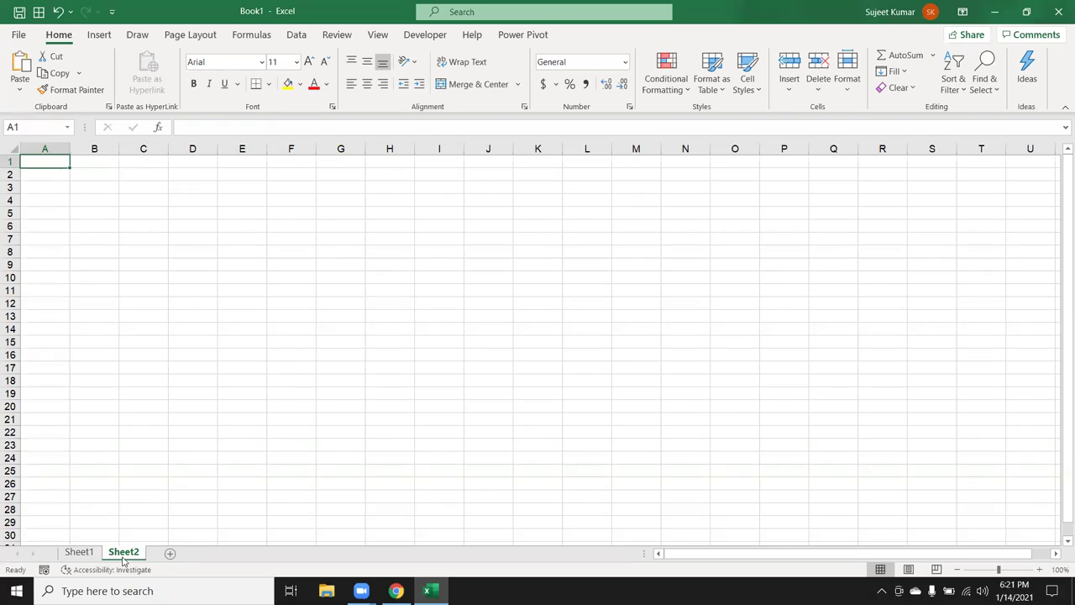
type("Name\\")
key("BackSpace")
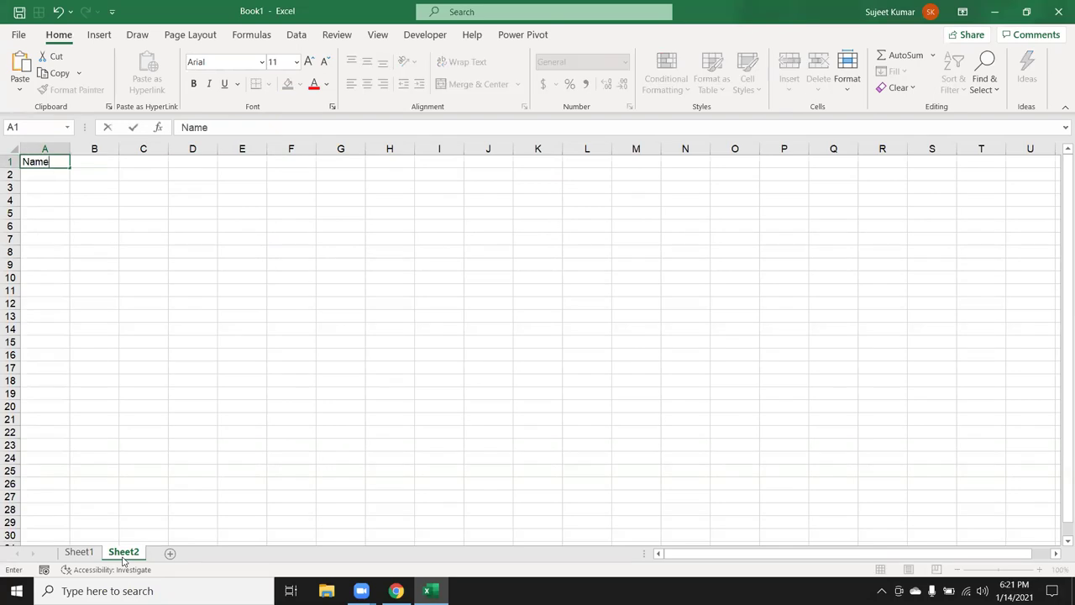
key("Return")
type("Puja")
key("Return")
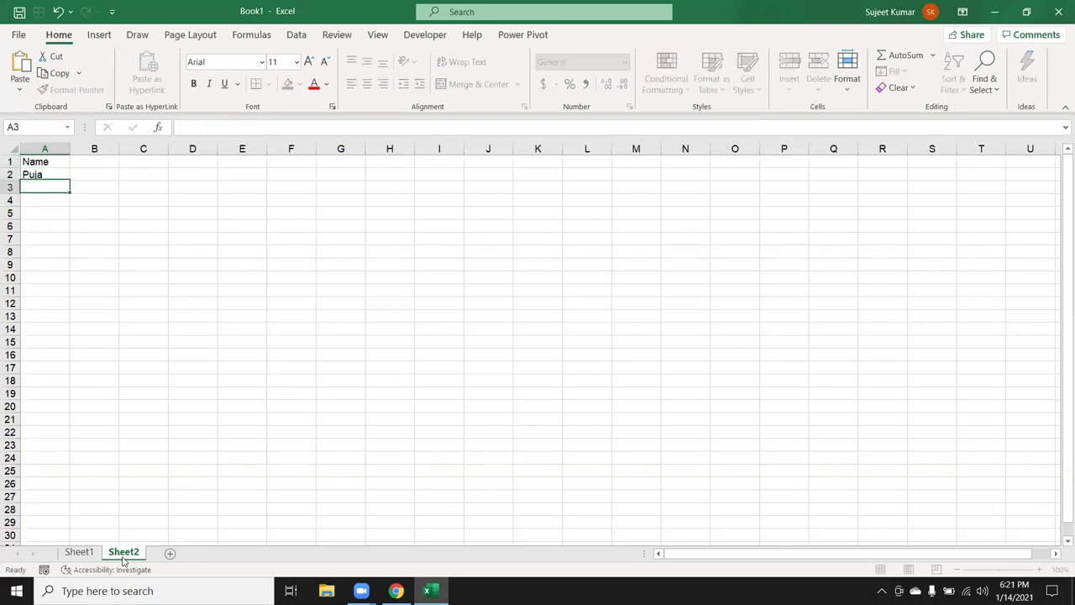
left_click(44, 178)
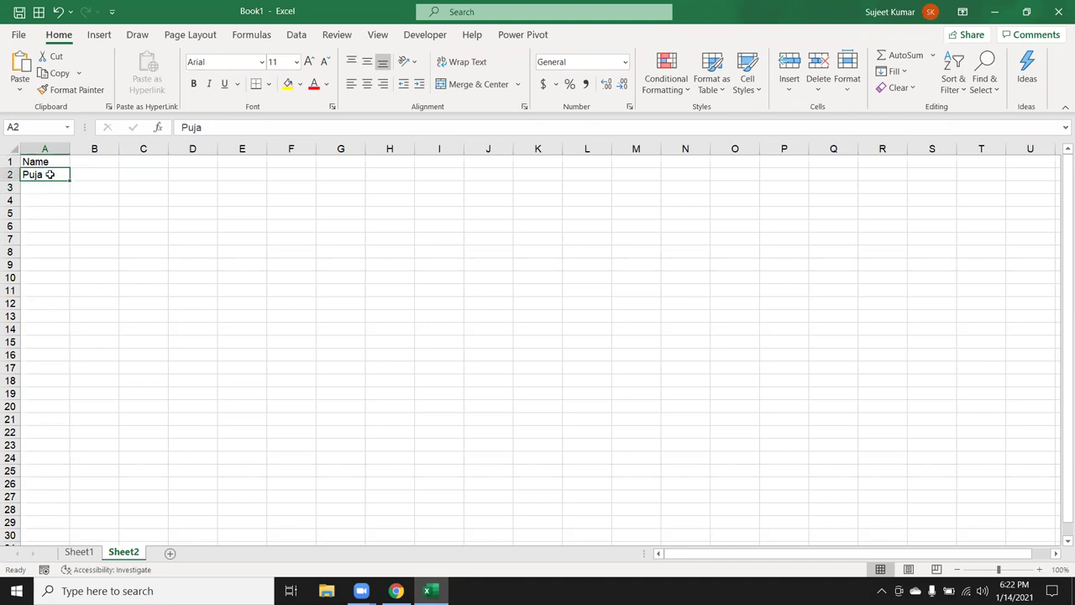
left_click_drag(68, 183, 70, 258)
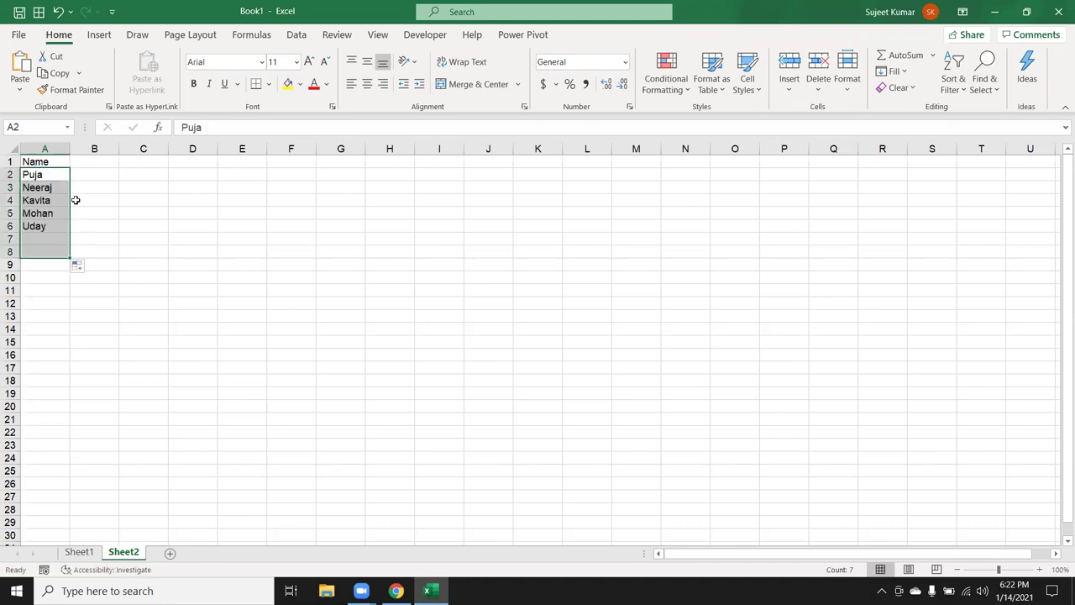
Step: Enter JAN in B1 and AutoFill the months across to DEC in M1
left_click(85, 170)
left_click(86, 160)
type("JAN")
key("Return")
left_click(90, 162)
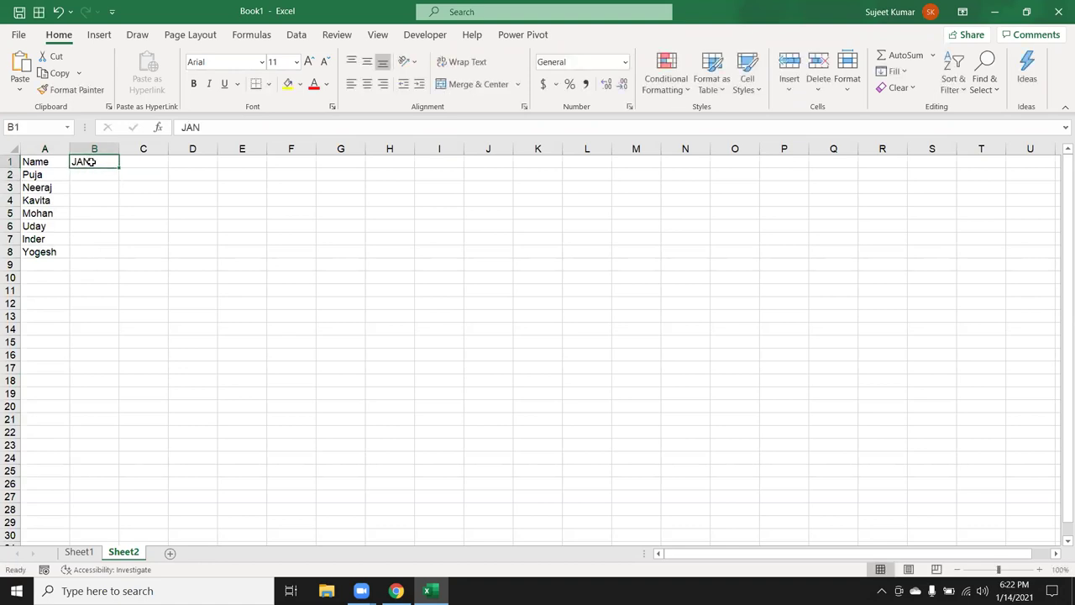
left_click_drag(120, 166, 468, 181)
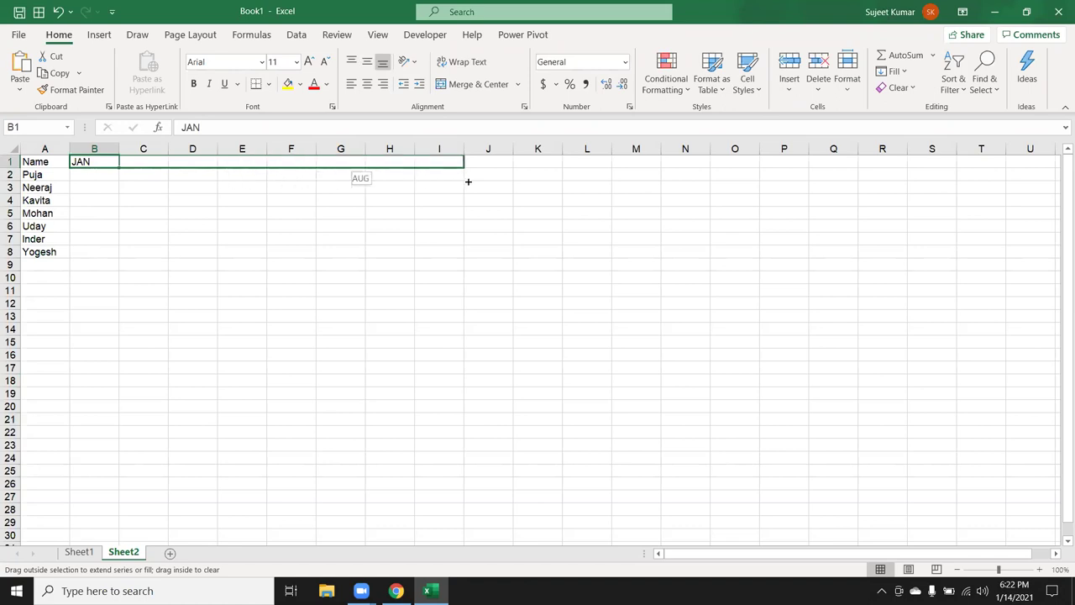
mouse_move(468, 182)
left_mouse_down()
mouse_move(598, 184)
mouse_move(649, 198)
left_mouse_up()
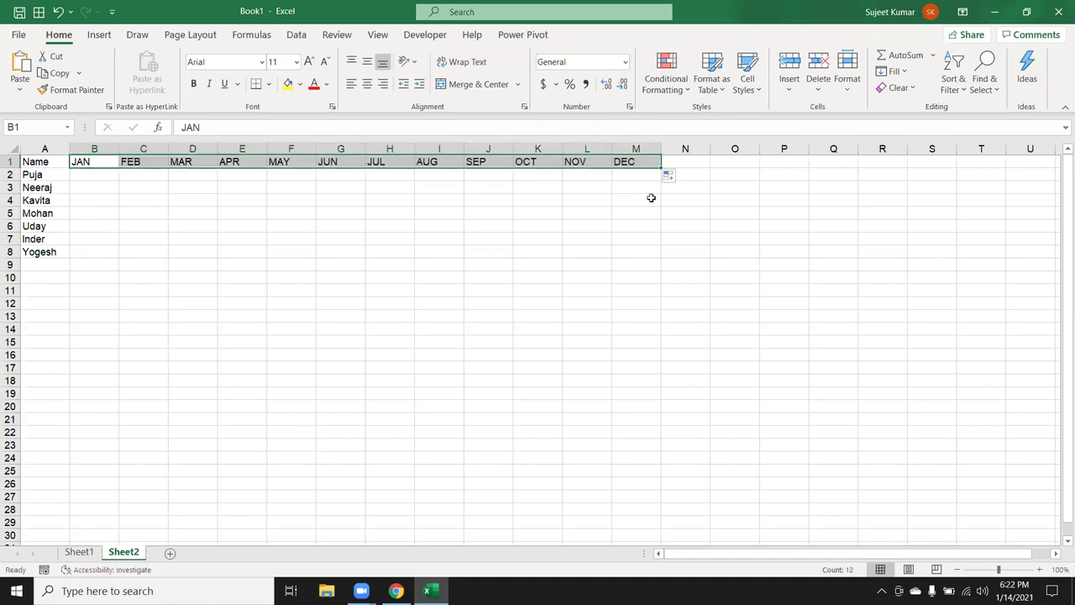
Step: Enter =RANDBETWEEN(10,90) in B2
key("Left")
key("Down")
key("Right")
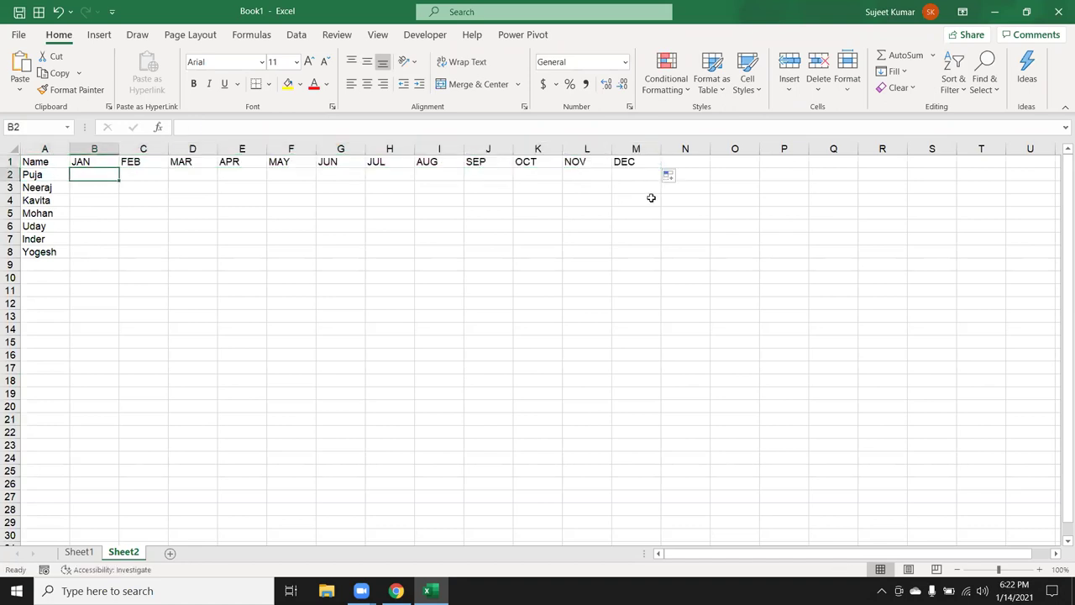
type("=")
type("a")
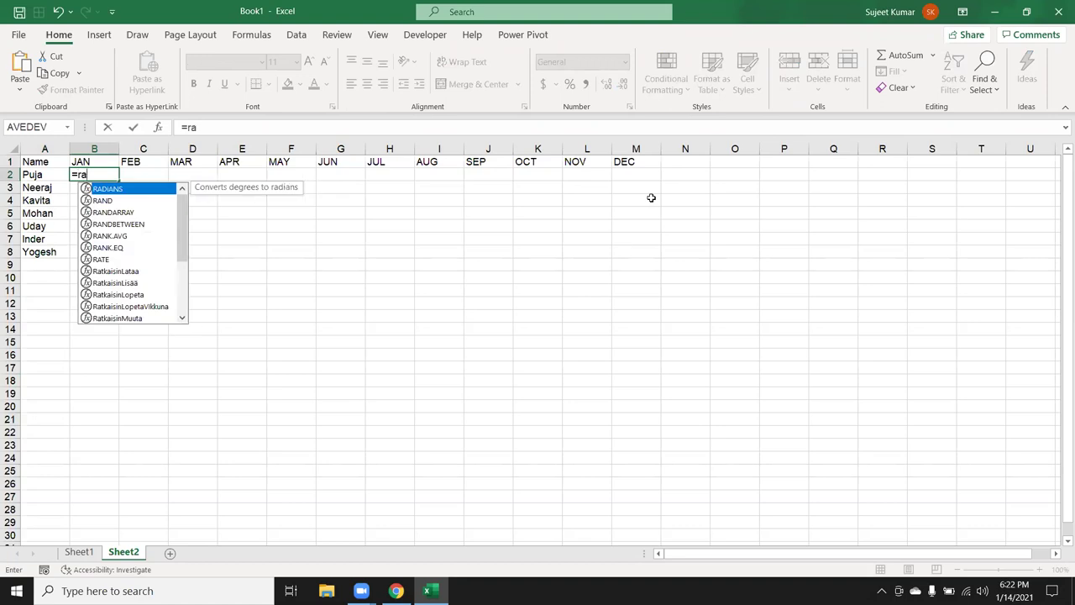
key("Down")
key("Down")
key("Down")
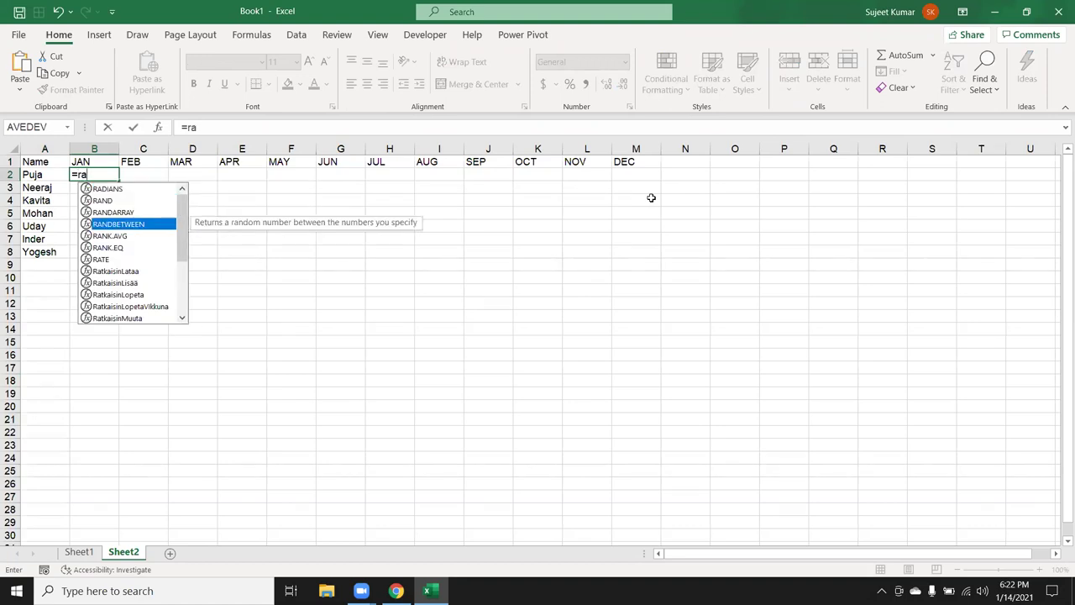
key("Tab")
type("10,90")
key("ctrl+Return")
Step: Fill the RANDBETWEEN formula across and down through B2:M8
key("Up")
key("ctrl+Right")
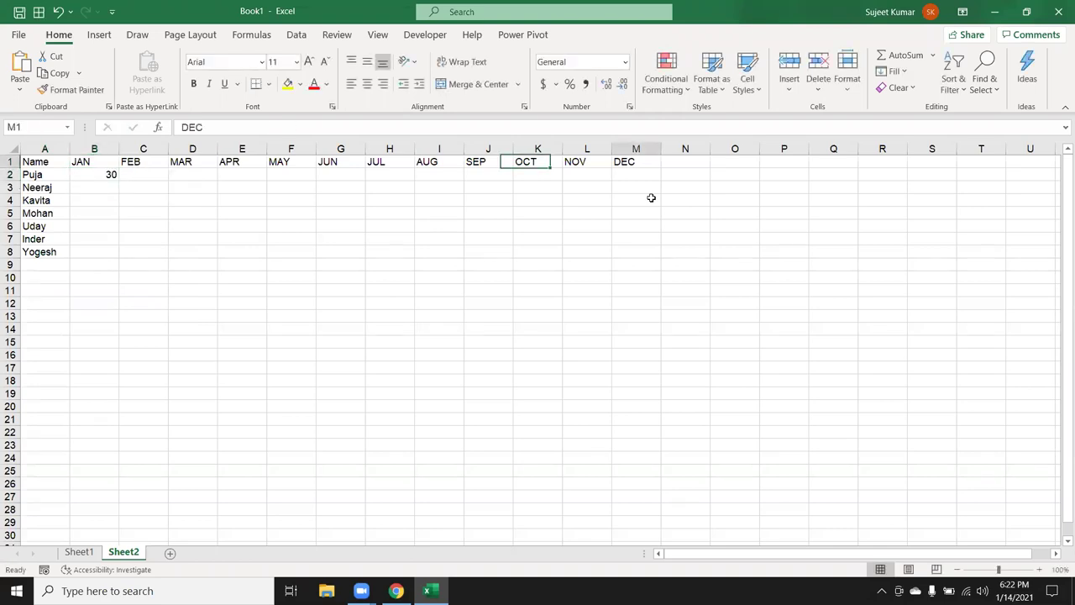
key("Down")
key("ctrl+shift+Left")
key("shift+Down")
key("shift+Down")
key("shift+Down")
key("shift+Down")
key("shift+Down")
key("shift+Down")
key("shift+Down")
key("shift+Up")
key("ctrl+r")
key("ctrl+d")
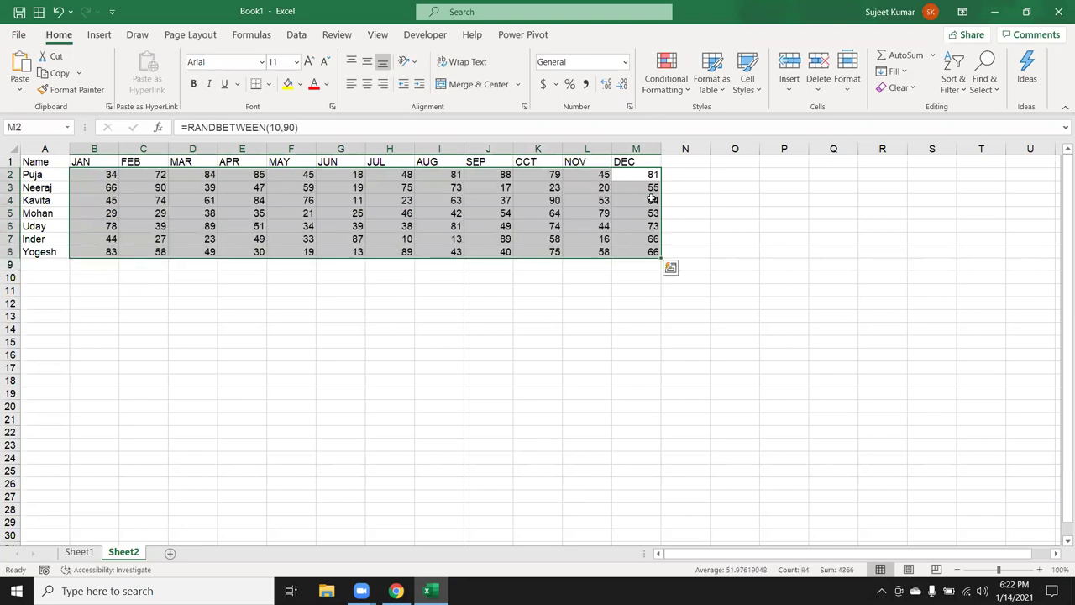
Step: Copy B2:M8 and paste it back as fixed values
key("ctrl+c")
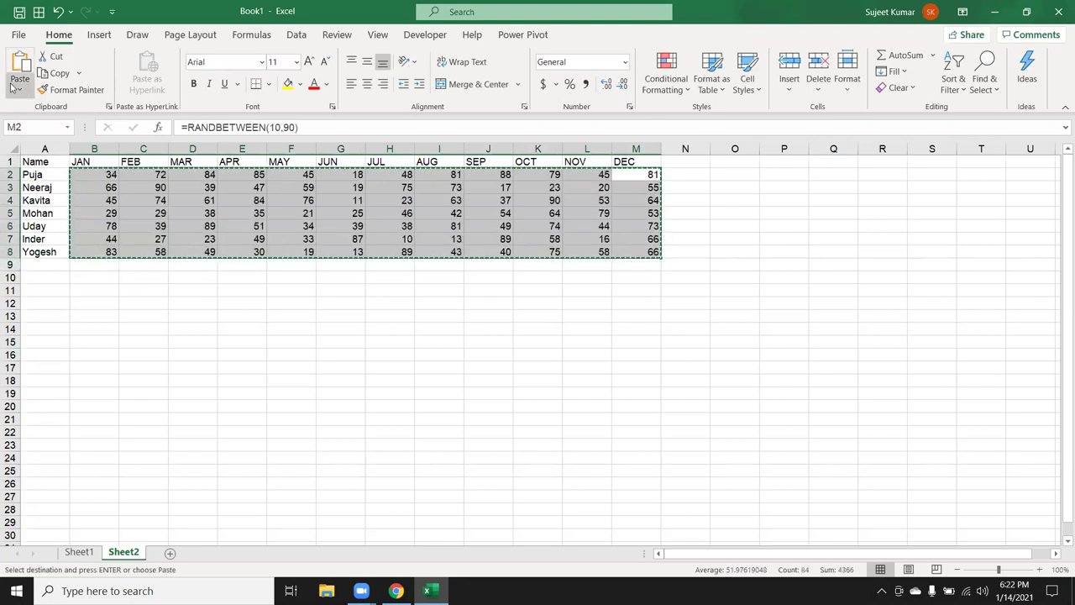
left_click(19, 84)
left_click(18, 195)
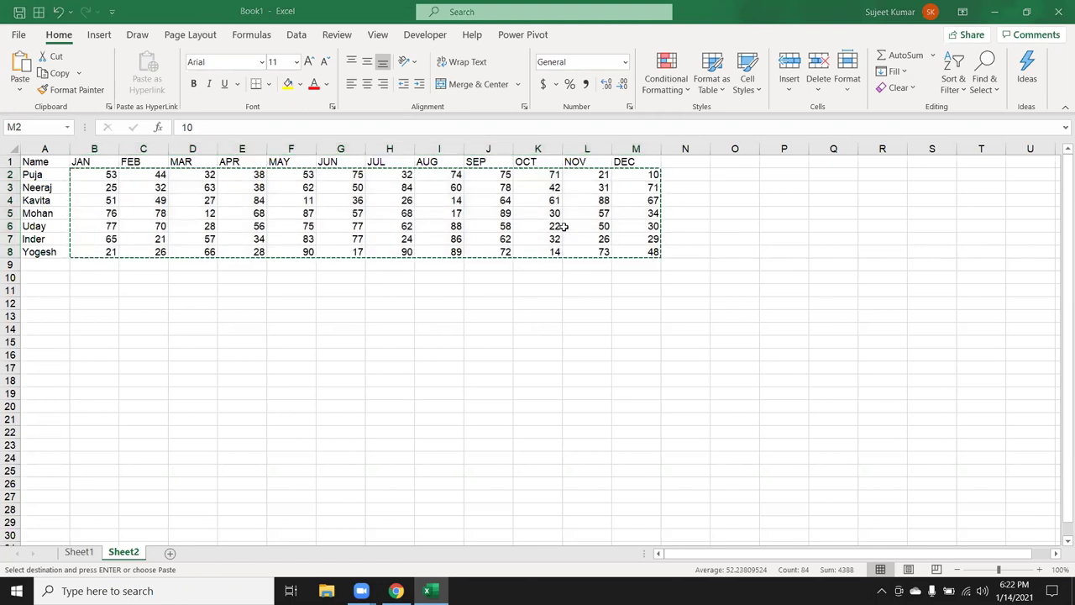
left_click_drag(36, 247, 50, 283)
Step: Type Name in A12, Q in B11 and quarter 1 in B12
left_click(48, 309)
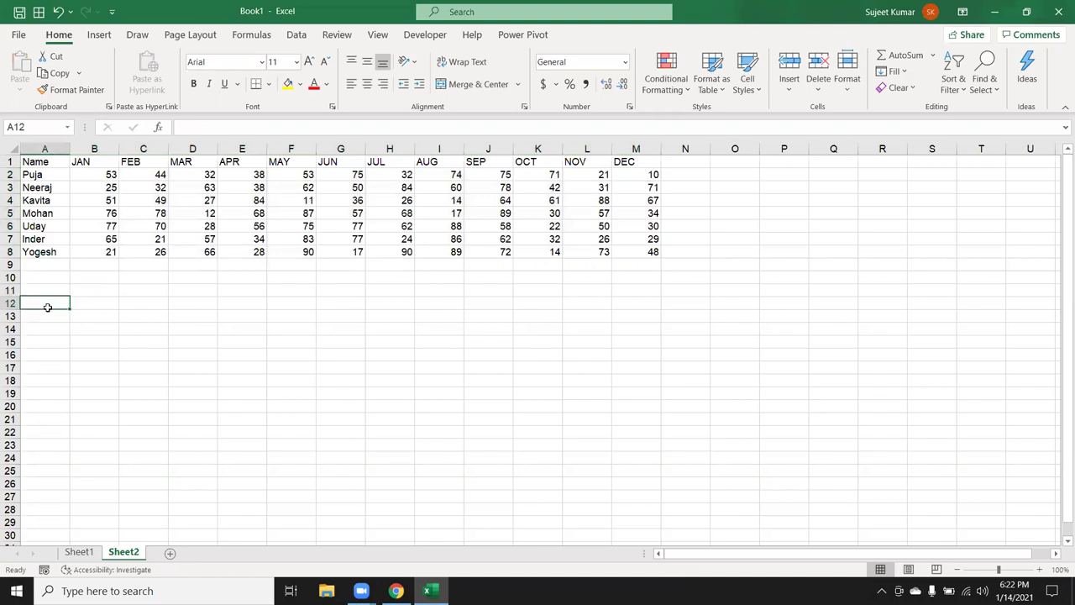
type("Name")
key("Up")
key("Down")
key("Right")
key("Up")
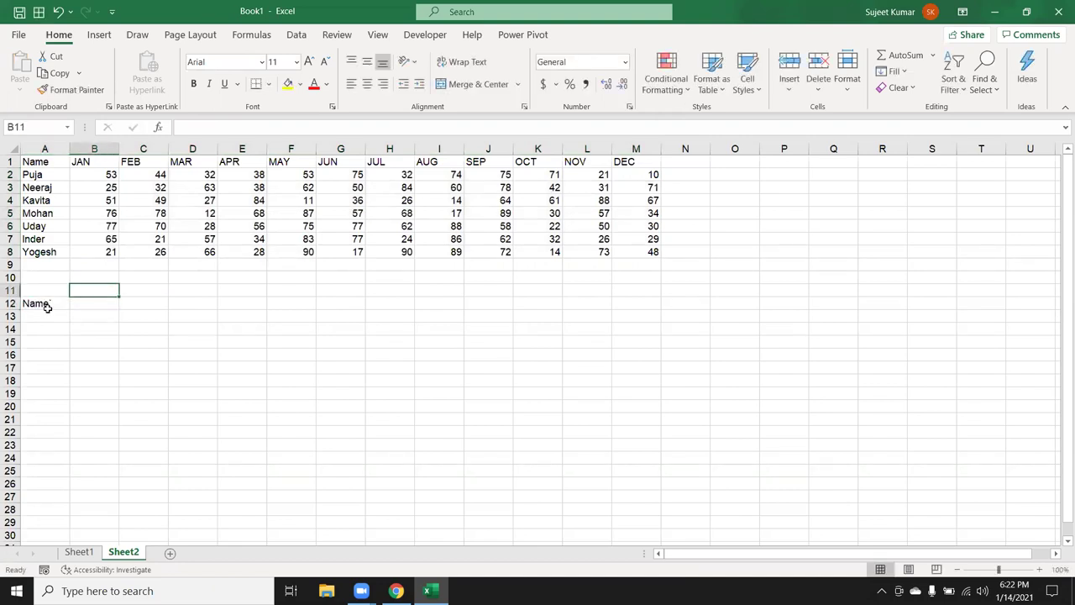
type("Q")
key("Return")
type("1")
key("Return")
Step: Enter Puja in A13
left_click(51, 313)
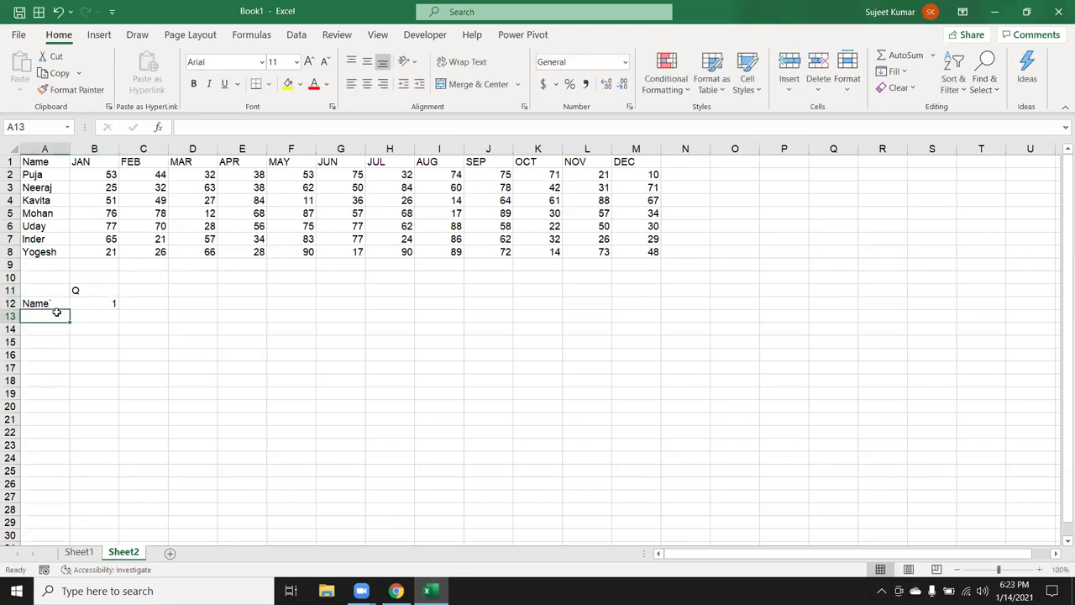
type("Puja")
key("Return")
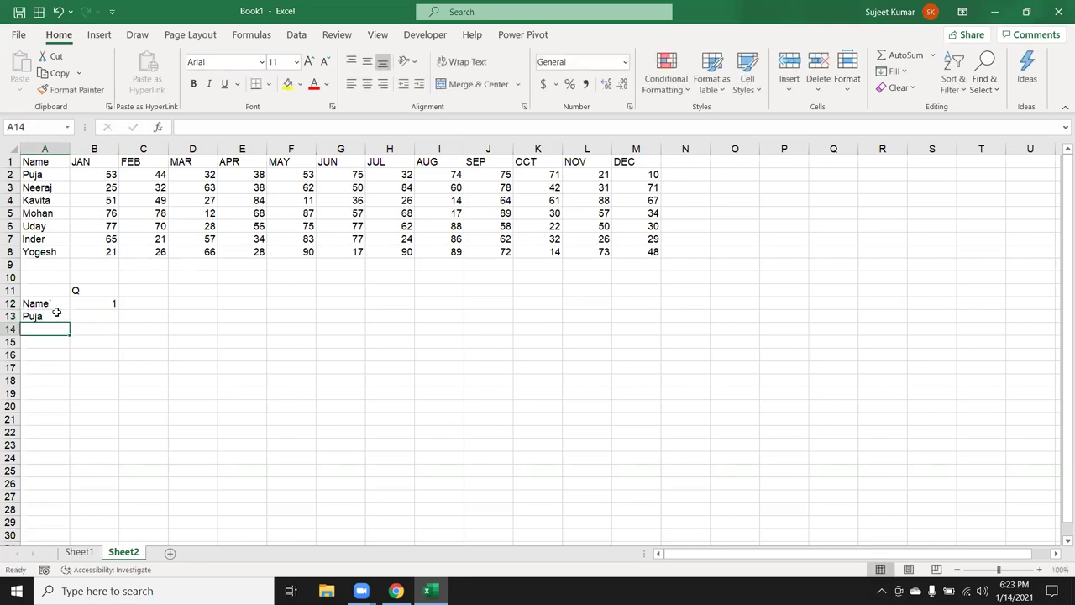
key("Up")
key("Right")
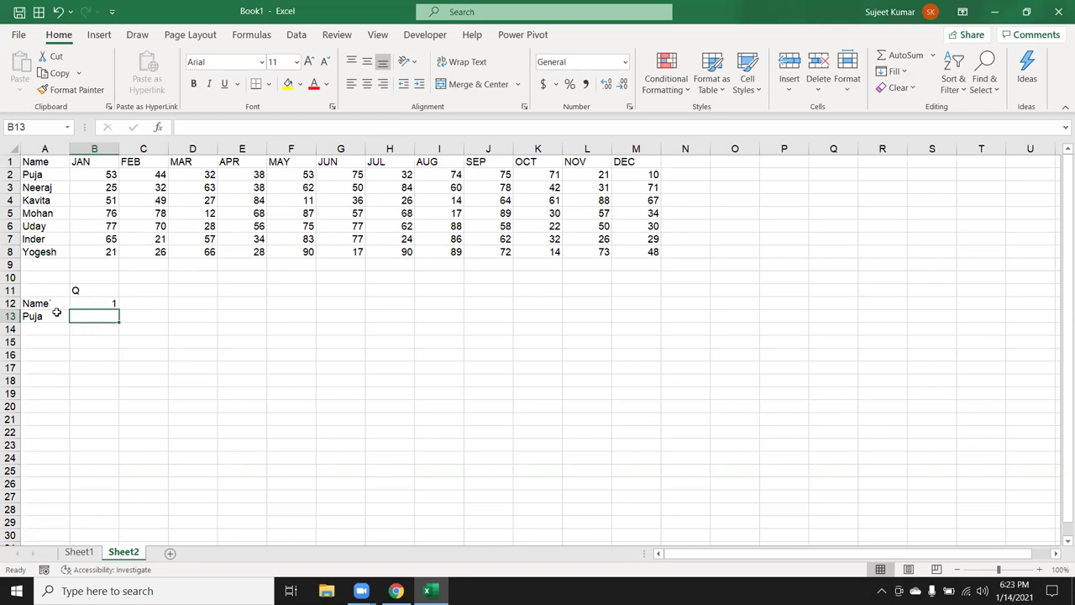
Step: Select Puja's first-quarter values B2:D2 to check them, then move to C12
left_click(85, 172)
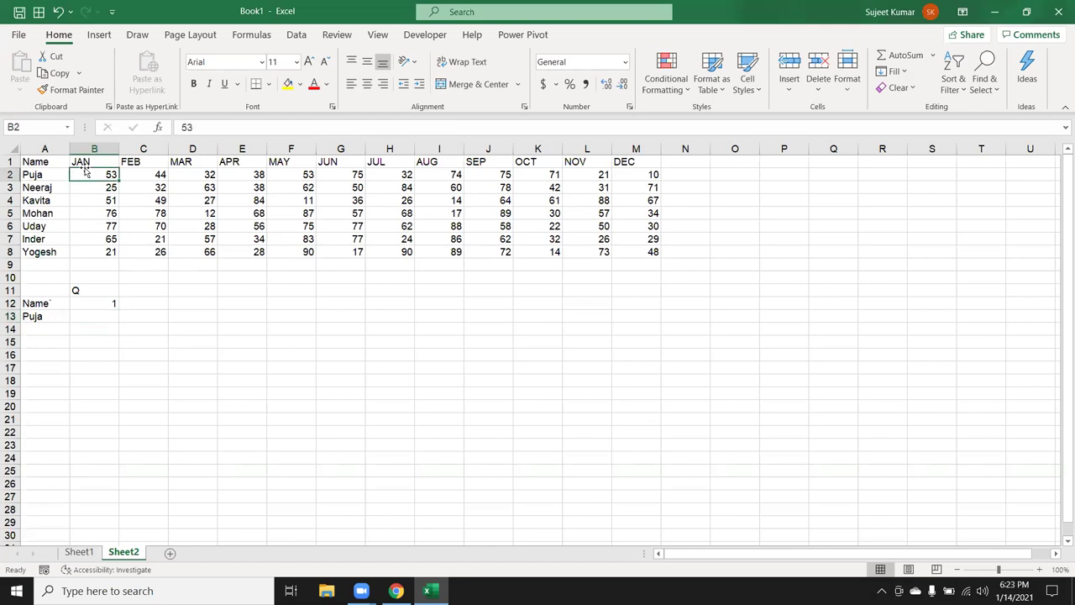
key("Up")
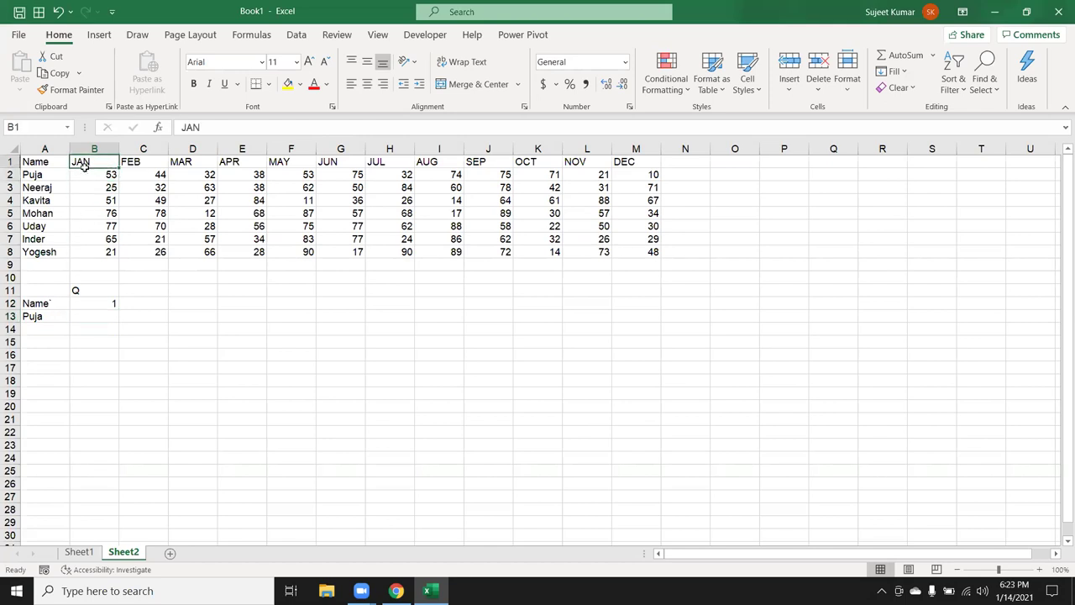
key("ctrl+Right")
key("ctrl+Left")
key("Right")
key("Down")
key("shift+Right")
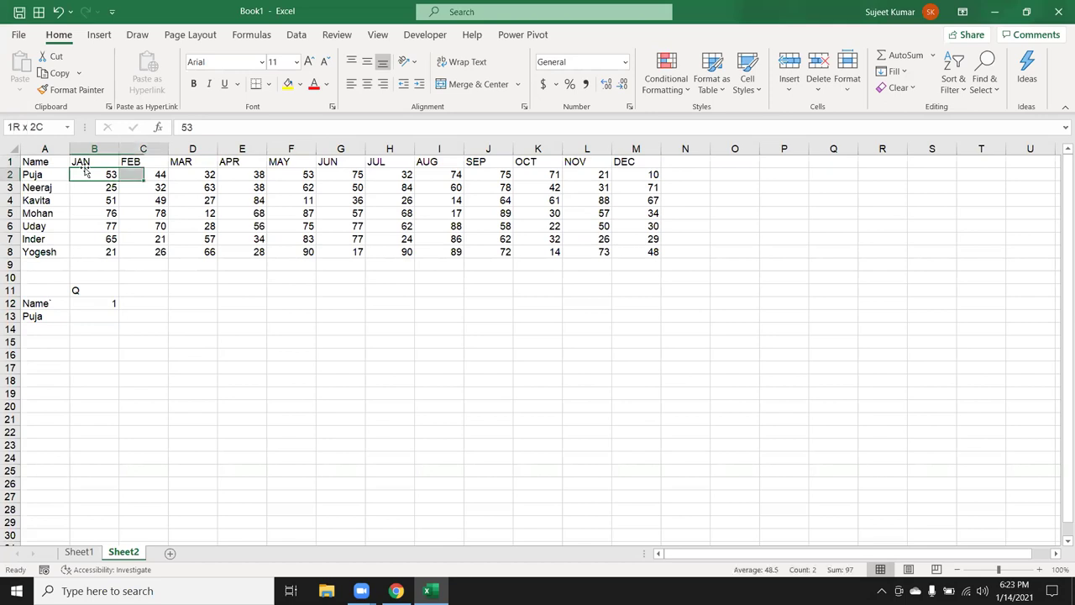
key("shift+Right")
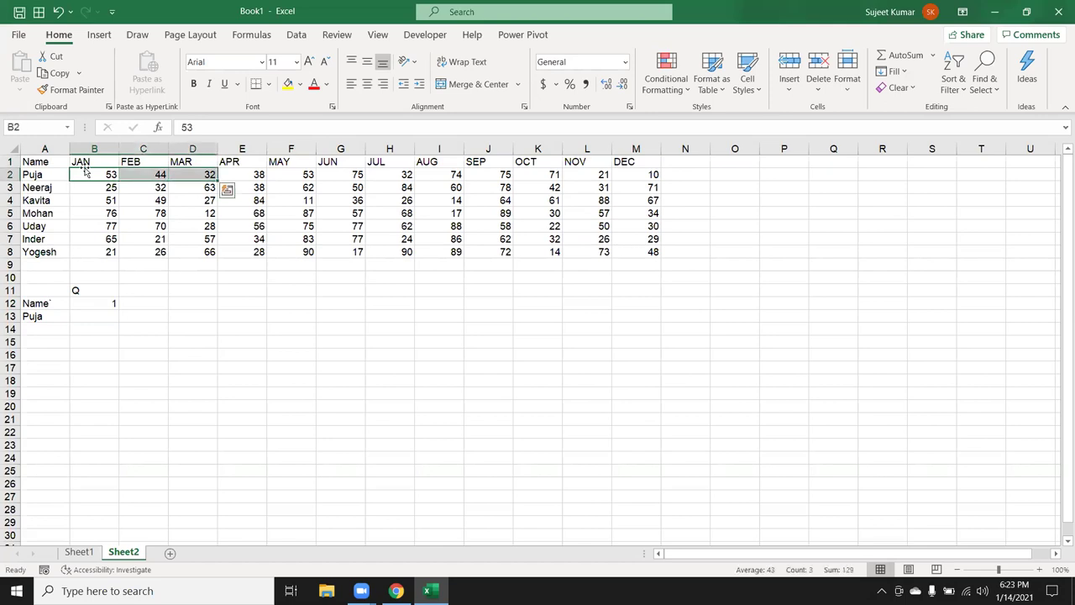
key("Down")
key("Down")
key("Down")
key("Down")
key("Down")
key("Down")
key("Down")
key("Down")
key("Down")
key("Down")
key("Right")
Step: Cancel the formula started in C12 and enter JAN as the month instead
type("=")
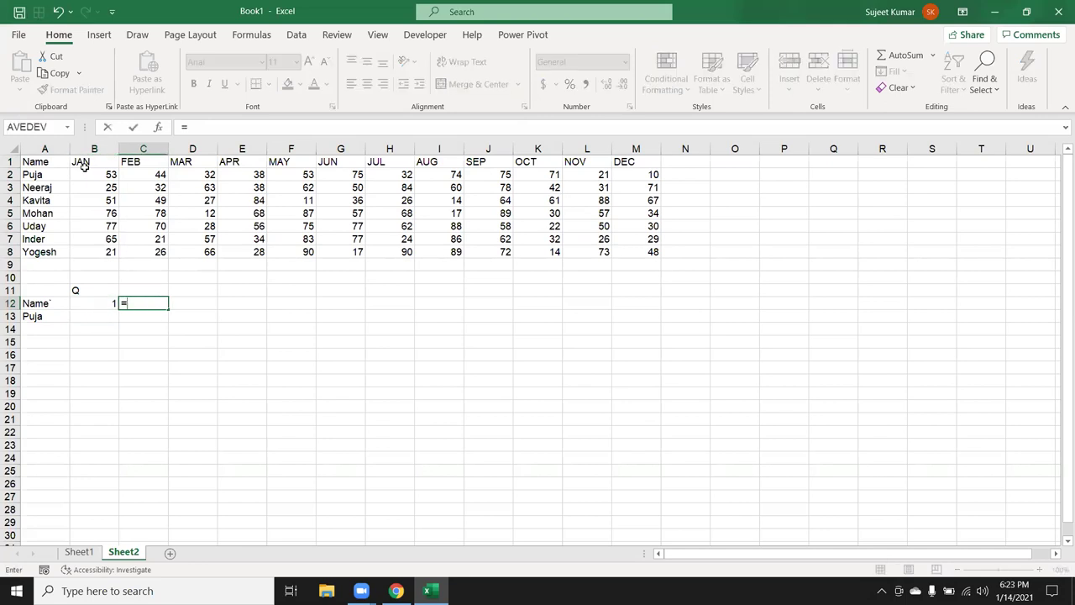
key("Escape")
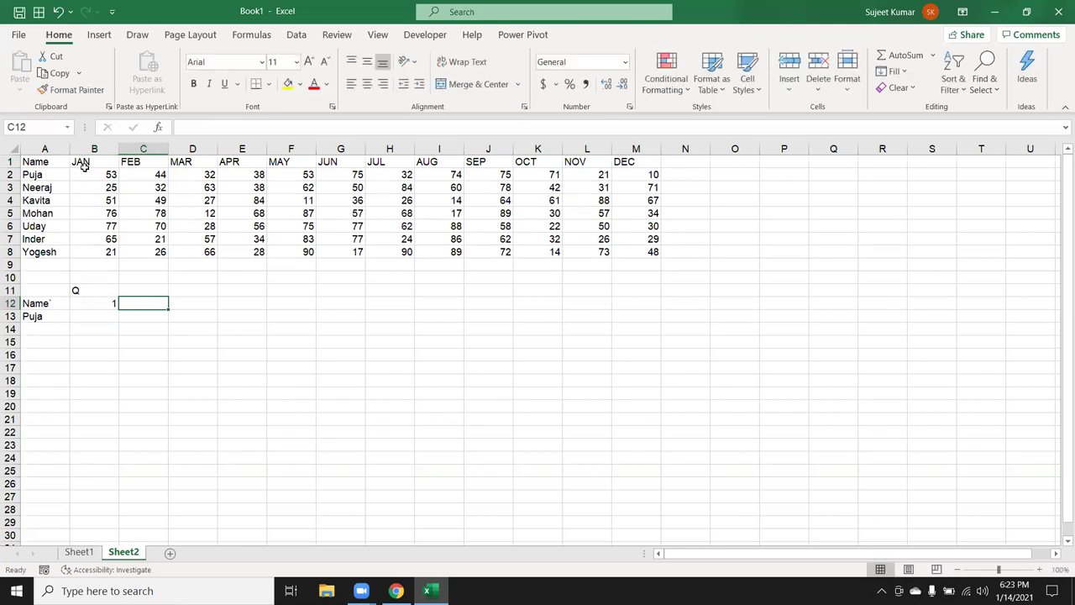
type("JAN")
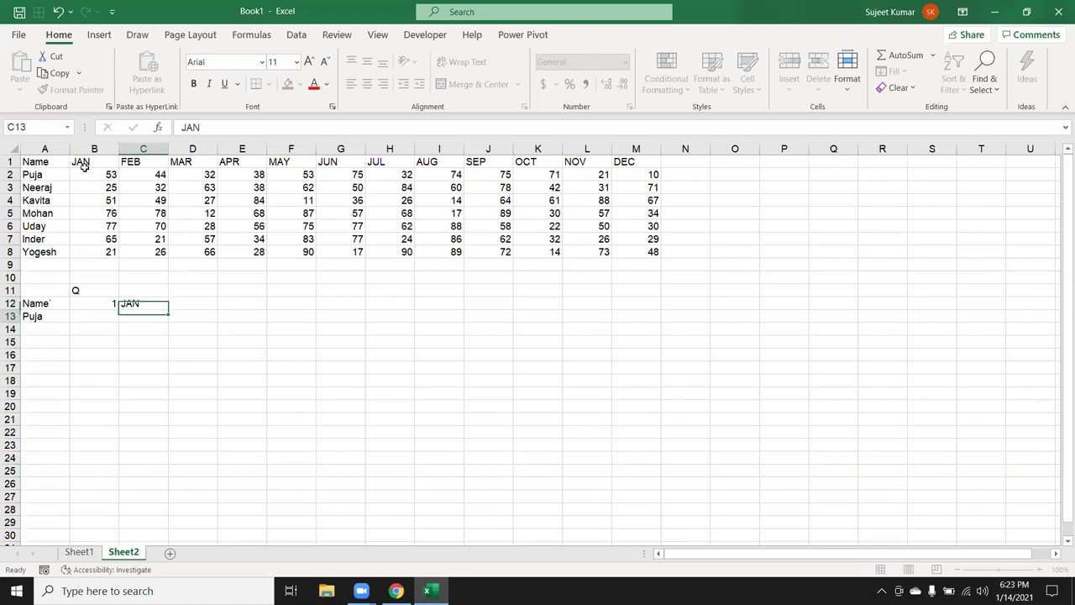
key("ctrl+Return")
Step: Try quarter 2 in B12 with Apr as its month in C12
key("Left")
type("2")
key("Tab")
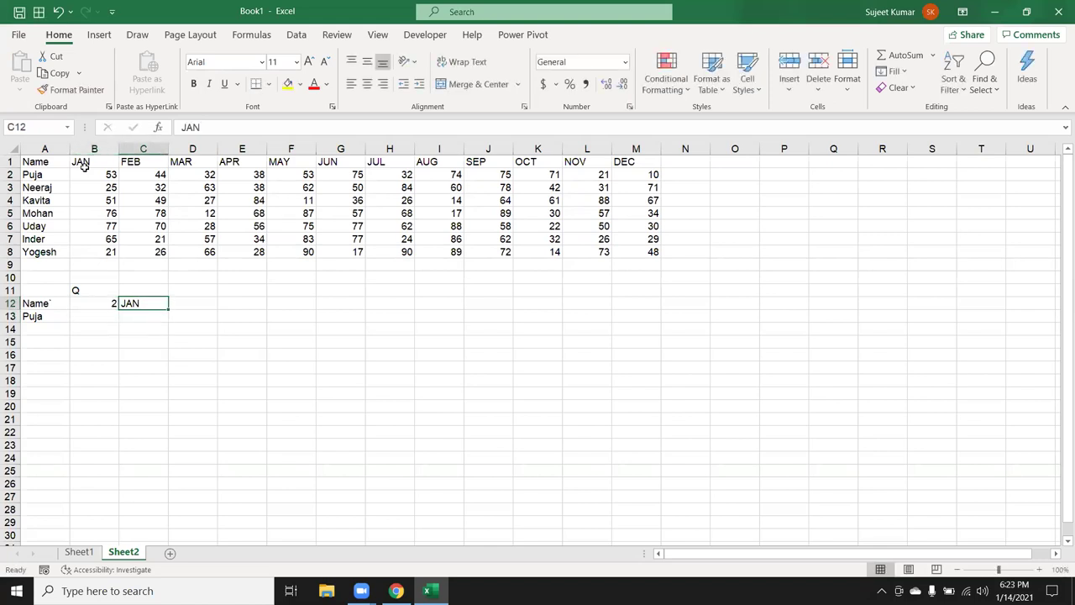
type("Apr")
key("Return")
Step: Try quarter 3 in B12 with Jul as its month in C12
key("Up")
key("Left")
type("3")
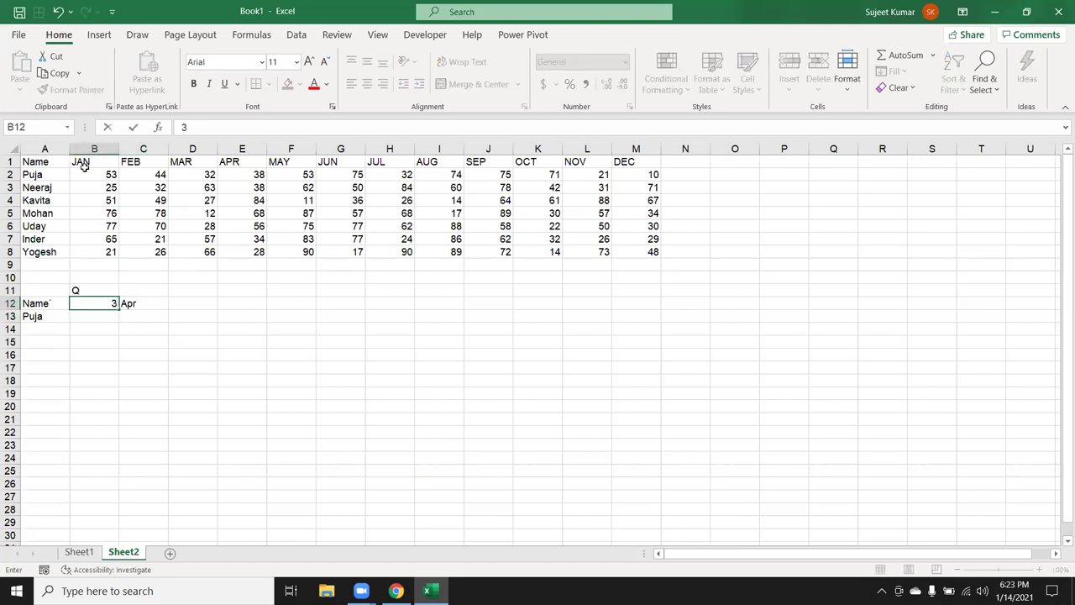
key("Tab")
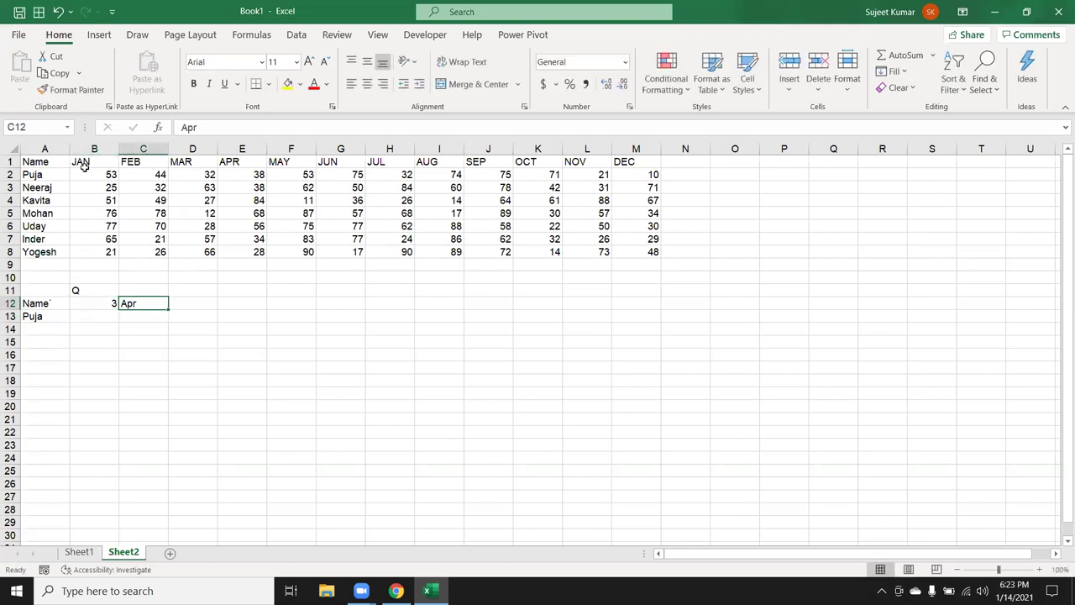
type("Jul")
key("Return")
key("Up")
key("Left")
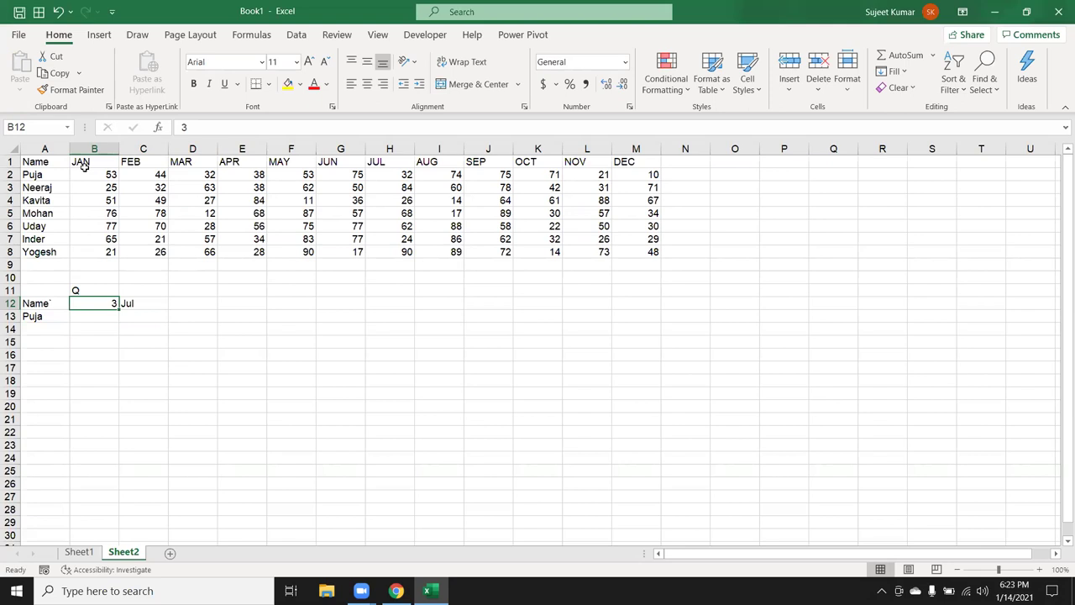
key("Right")
Step: Enter =CHOOSE(B12,"JAN","APR","JUL","OCT") in C12 to map the quarter number to its first month
type("=")
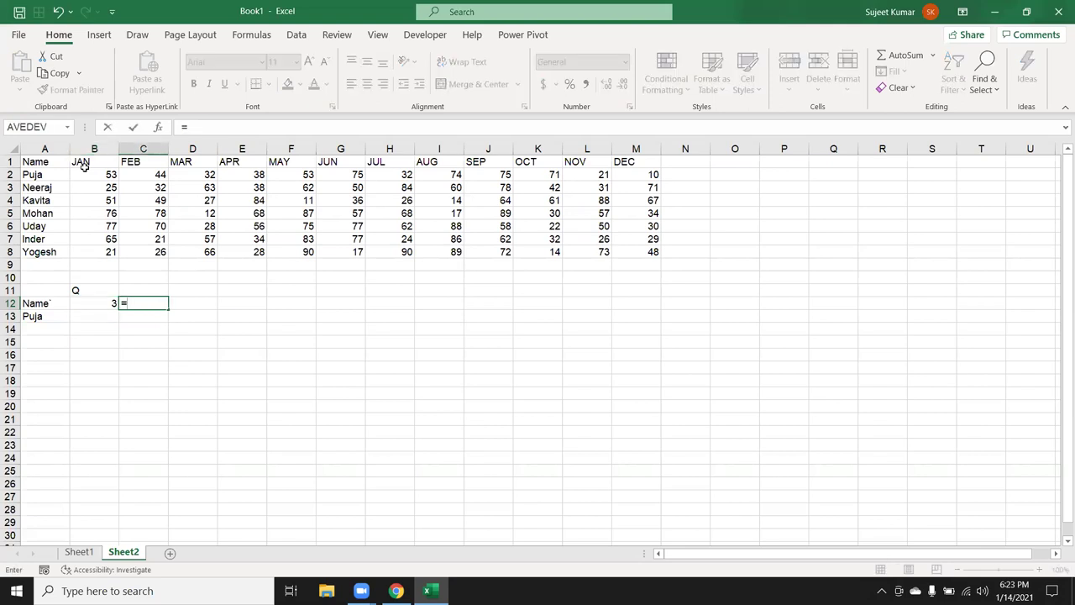
type("choo")
key("Tab")
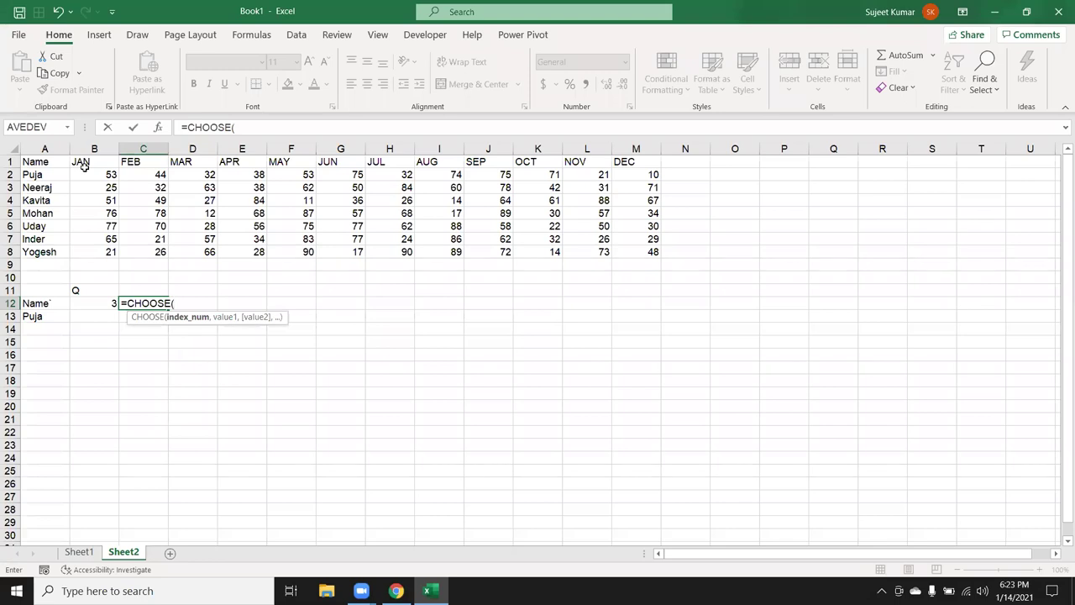
key("Left")
type(",")
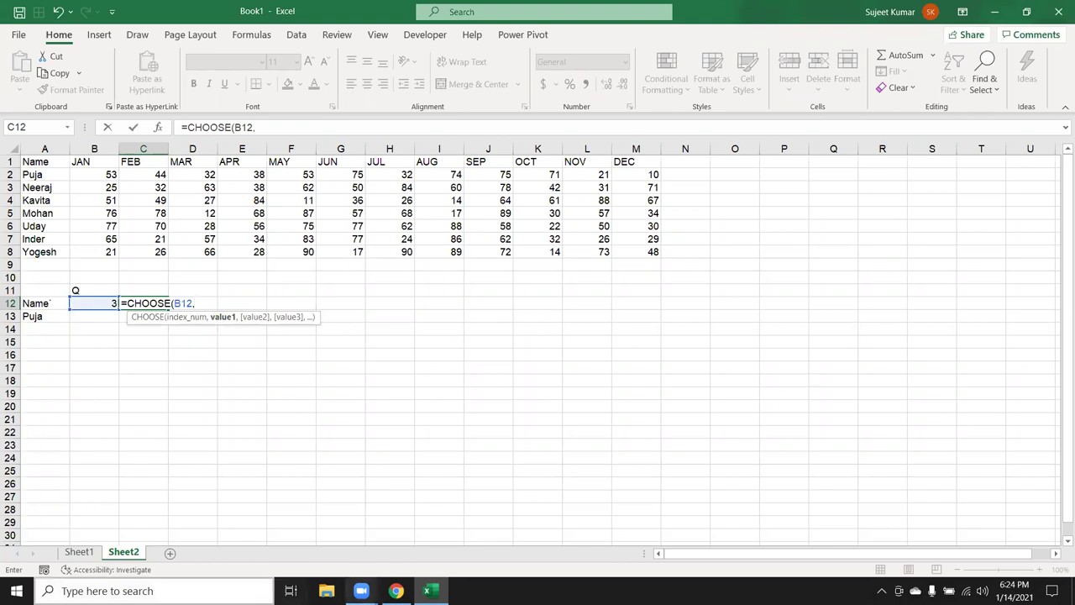
type("\"JSN")
key("BackSpace")
key("BackSpace")
type("AN\",")
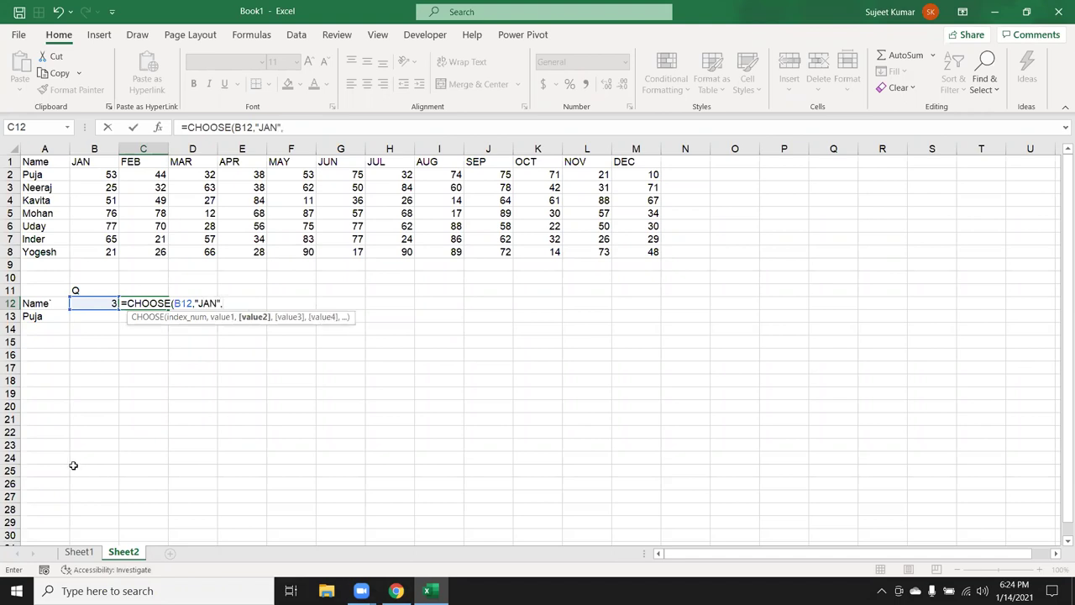
type("\"APC")
key("BackSpace")
type("R\",\"")
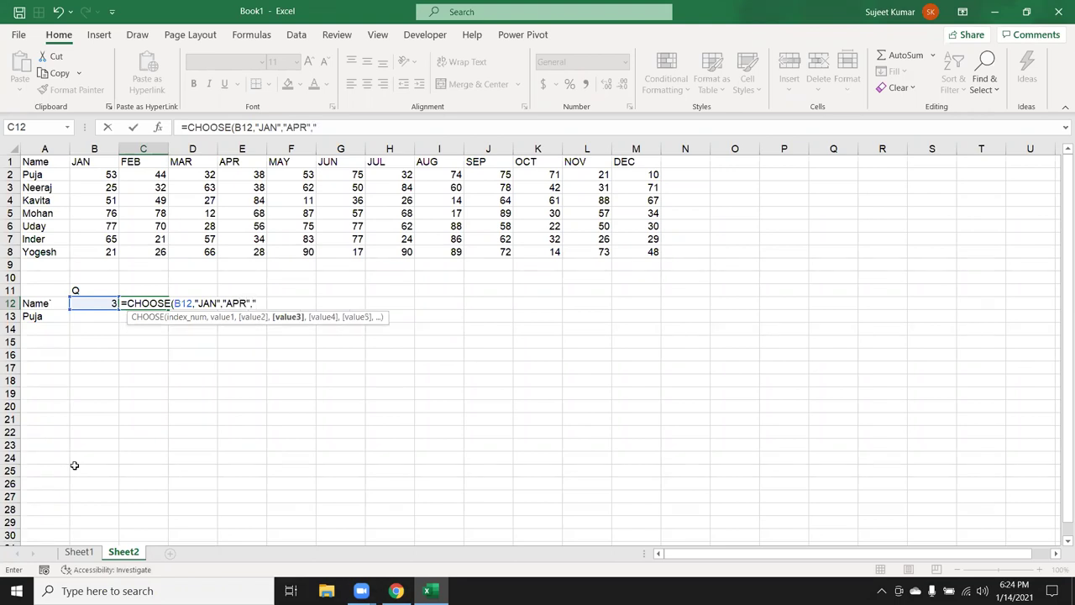
type("JUL\",\"")
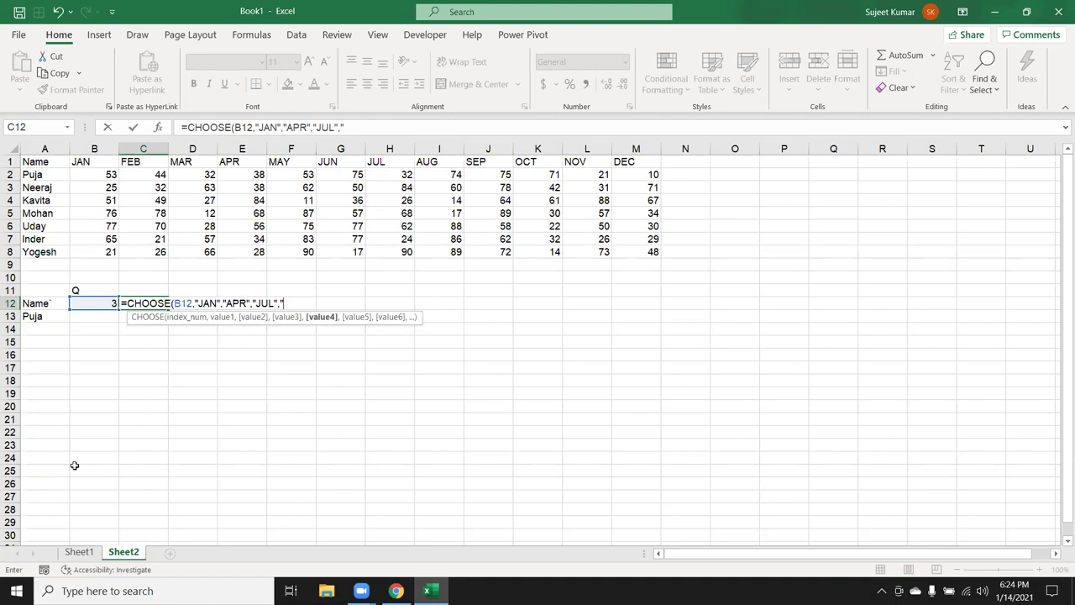
type("OCT\")")
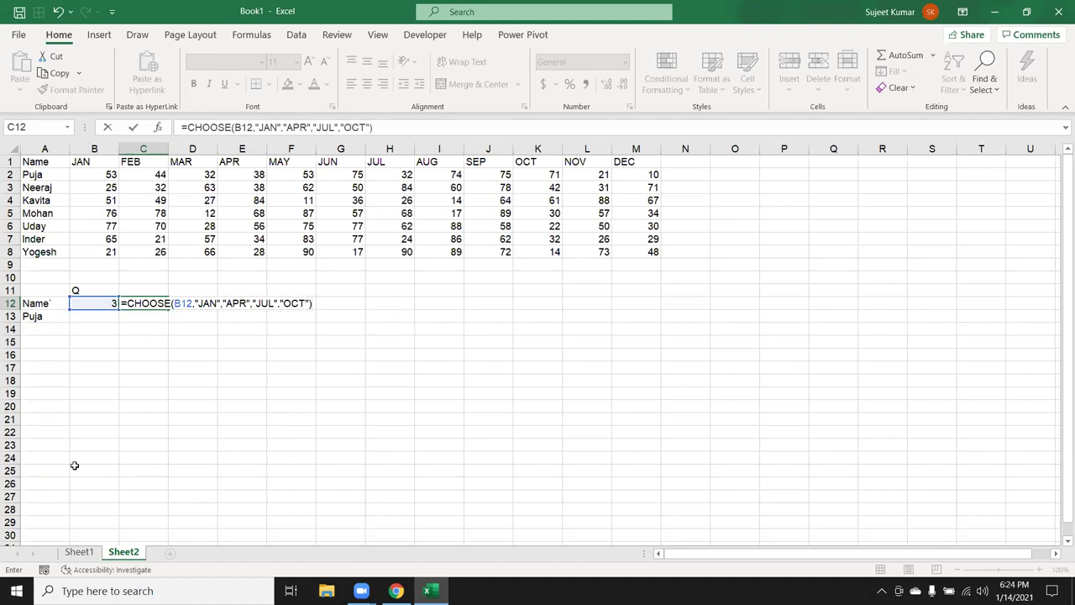
key("Return")
key("Up")
key("Left")
Step: Test the CHOOSE formula by entering quarters 1, 2 and finally 3 in B12
type("1")
key("ctrl+Return")
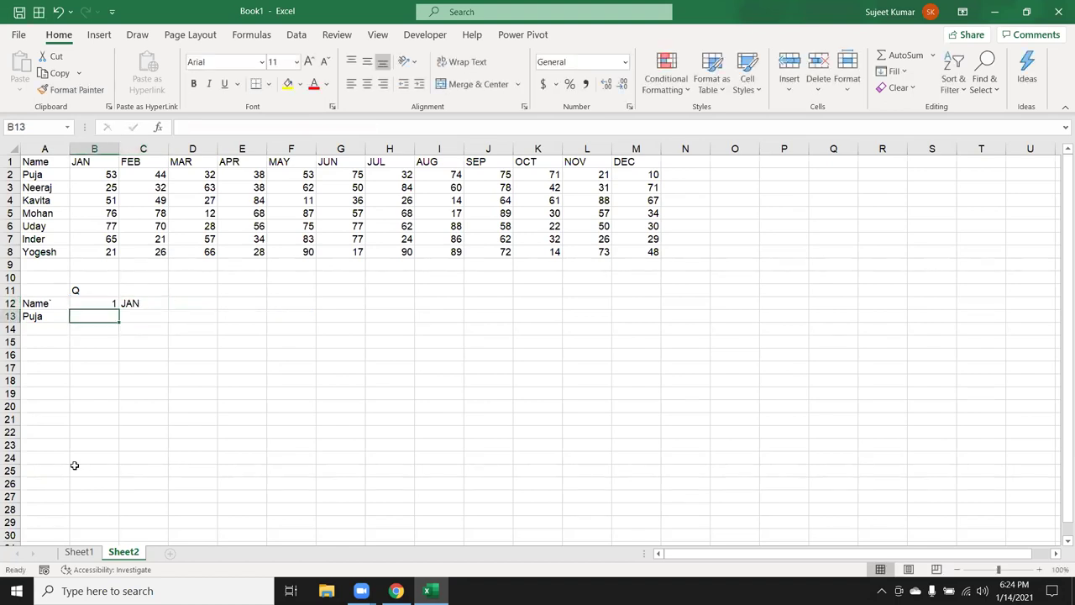
type("2")
key("Return")
key("Up")
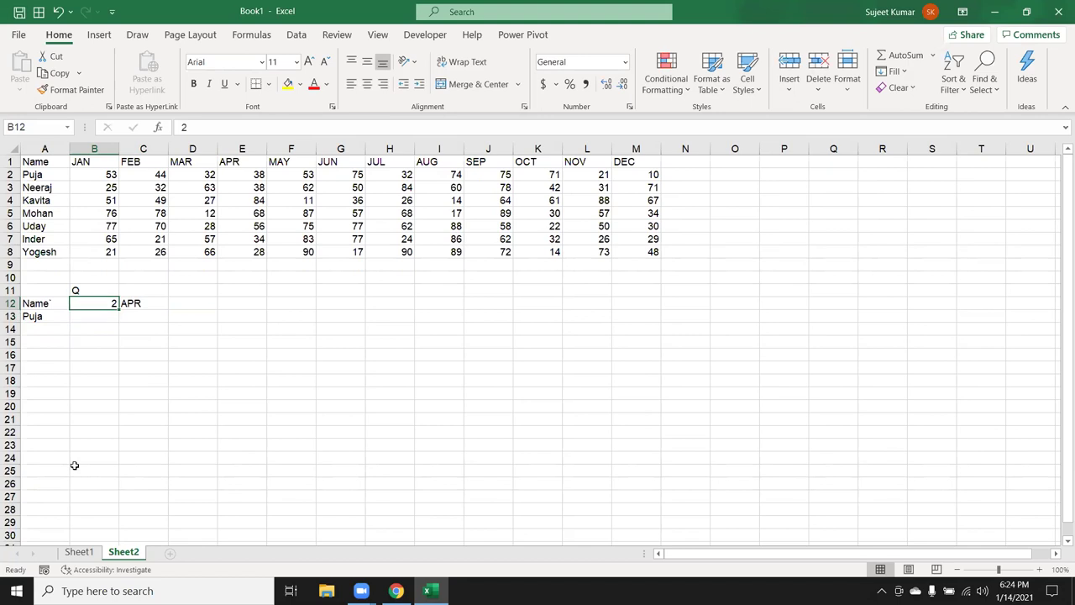
type("3")
key("Tab")
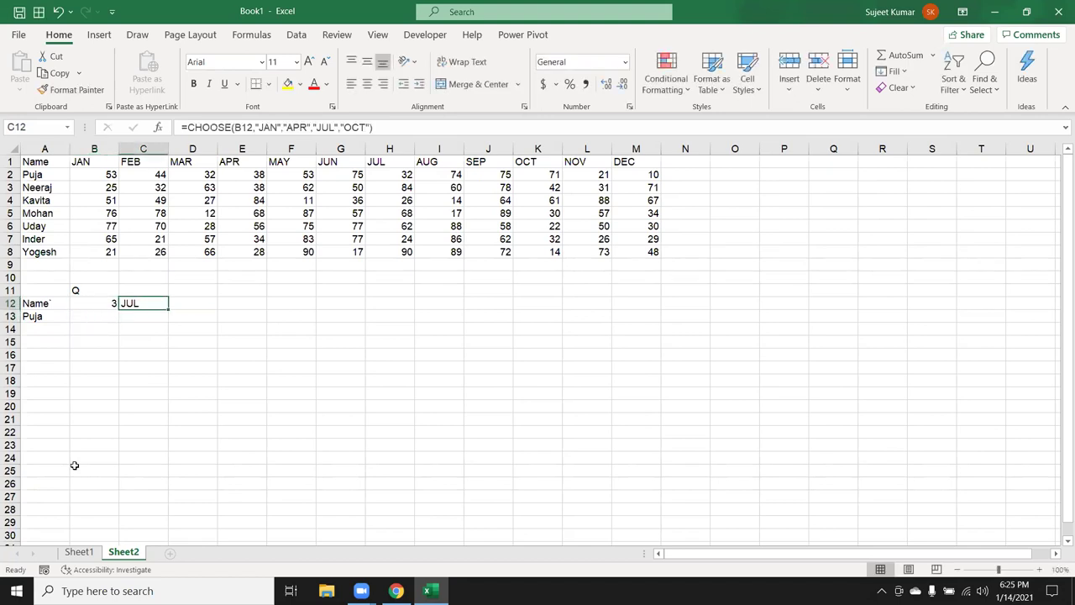
Step: Review the JAN, APR, JUL and OCT arguments of the CHOOSE formula in C12, leaving it unchanged
key("F2")
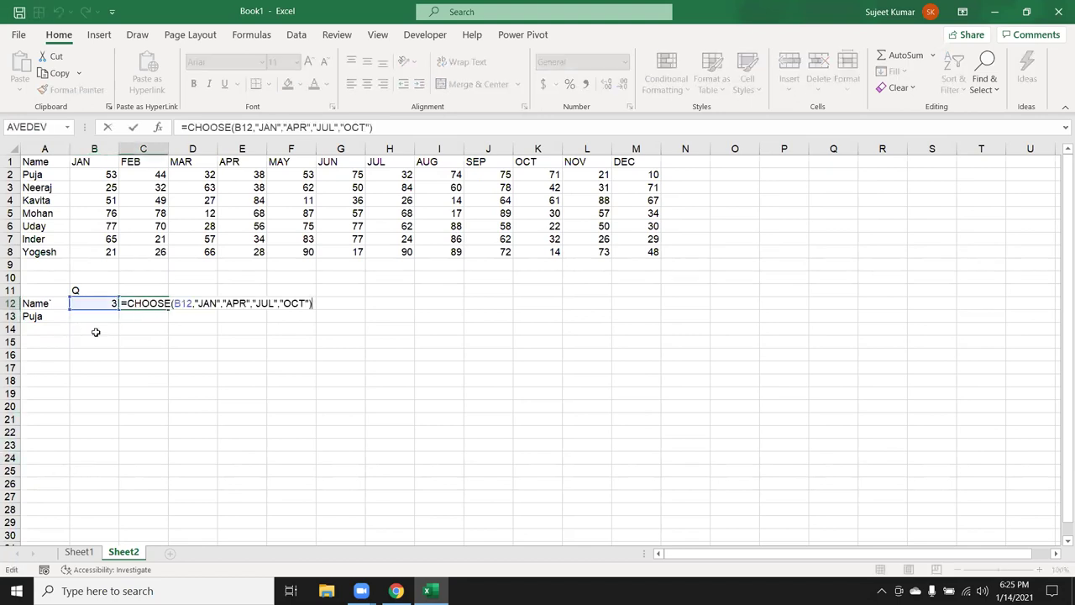
left_click(198, 303)
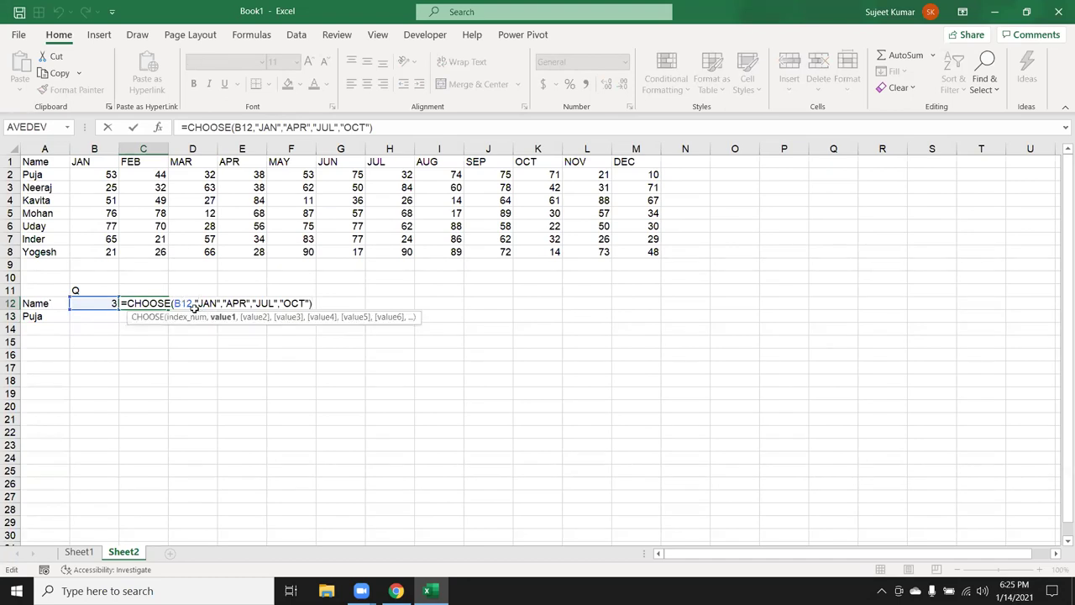
left_click(226, 303)
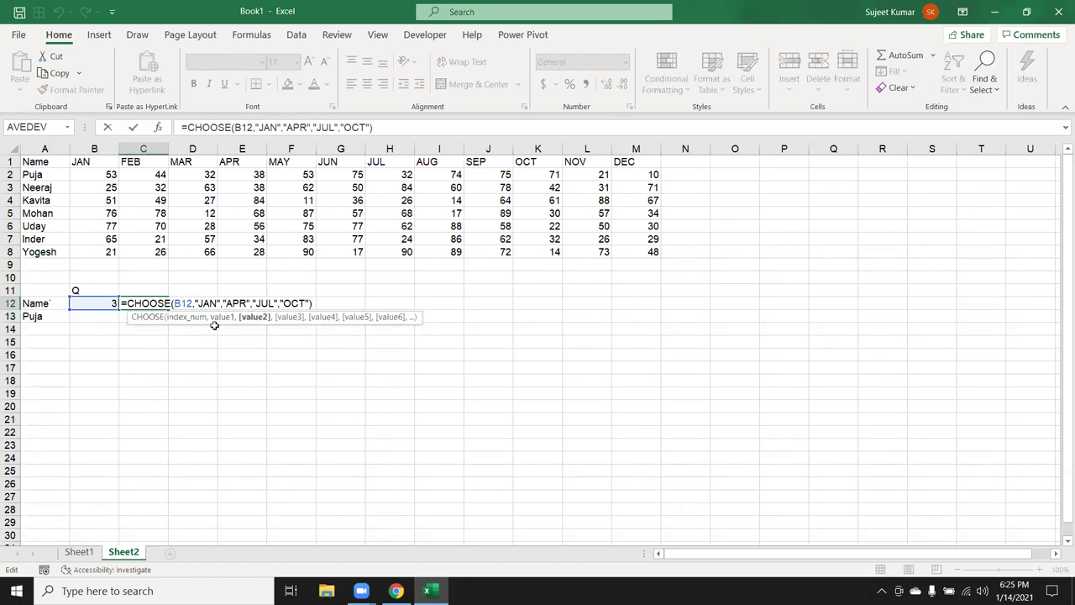
left_click(267, 302)
left_click(288, 303)
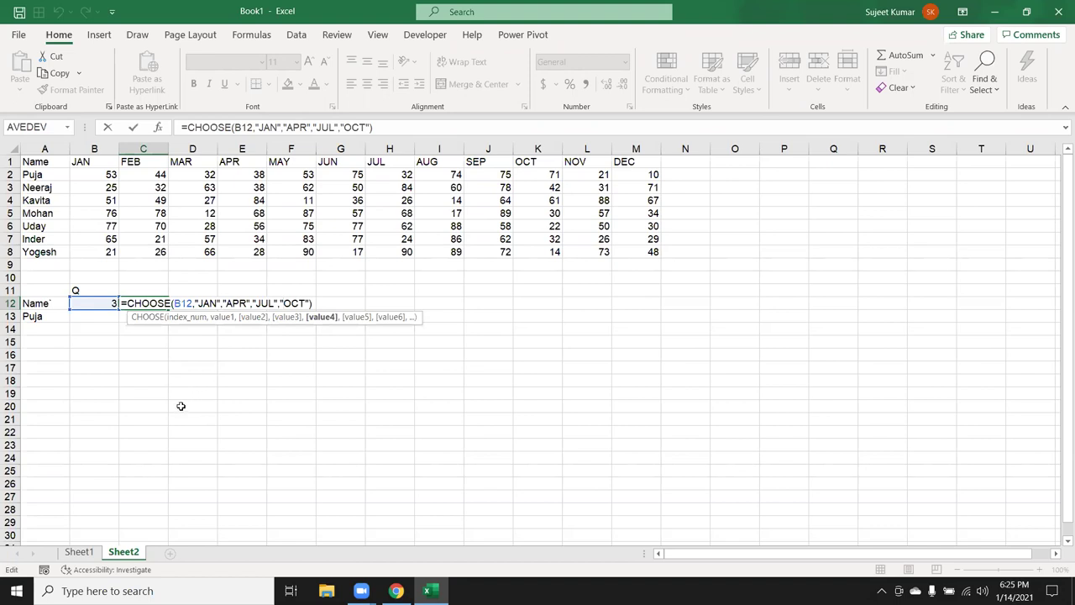
key("Return")
key("Up")
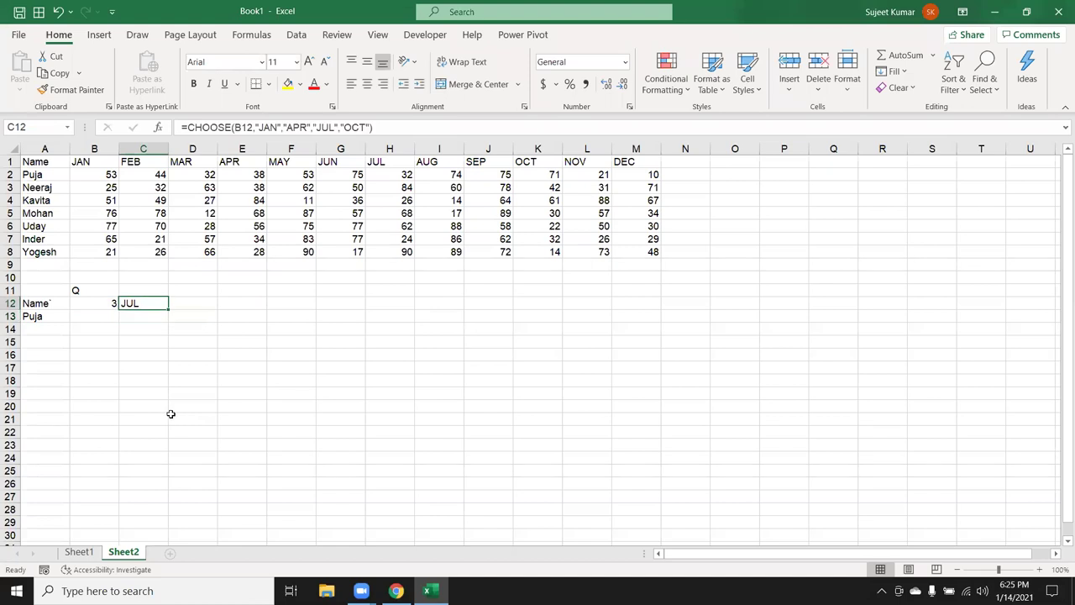
key("Down")
key("Left")
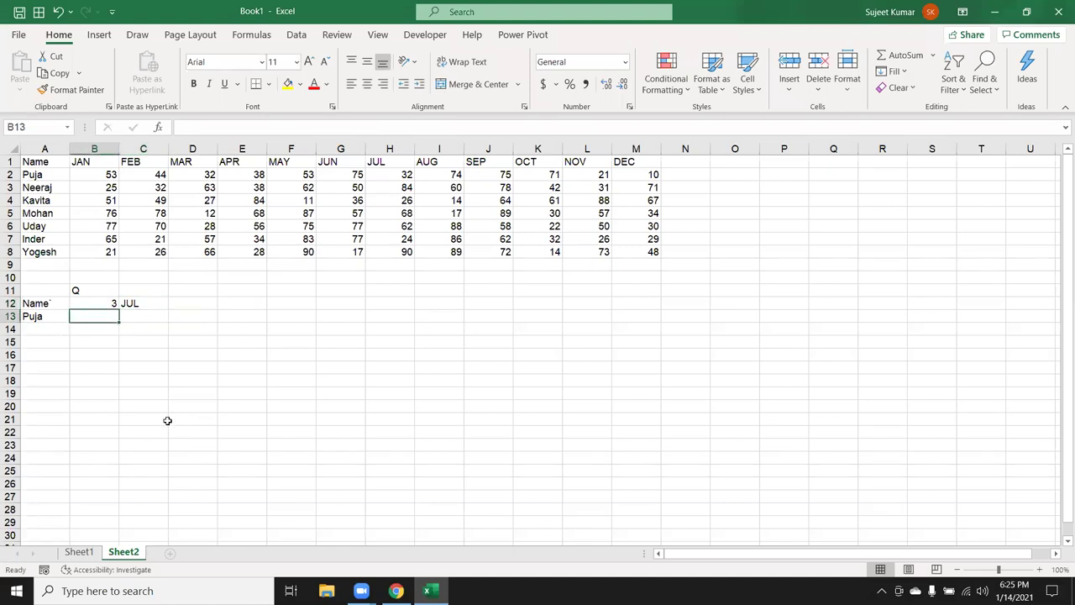
Step: Enter =MATCH(A13,A1:A8,0) in B13, returning 2 as Puja's row in the name column
type("=")
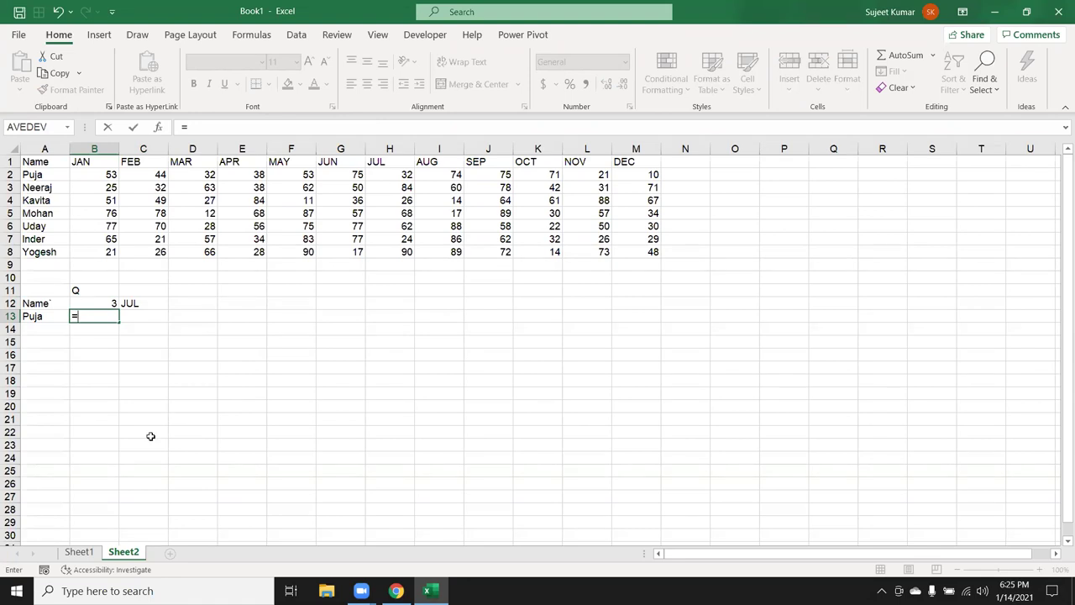
type("ma")
key("Tab")
key("Left")
type(",")
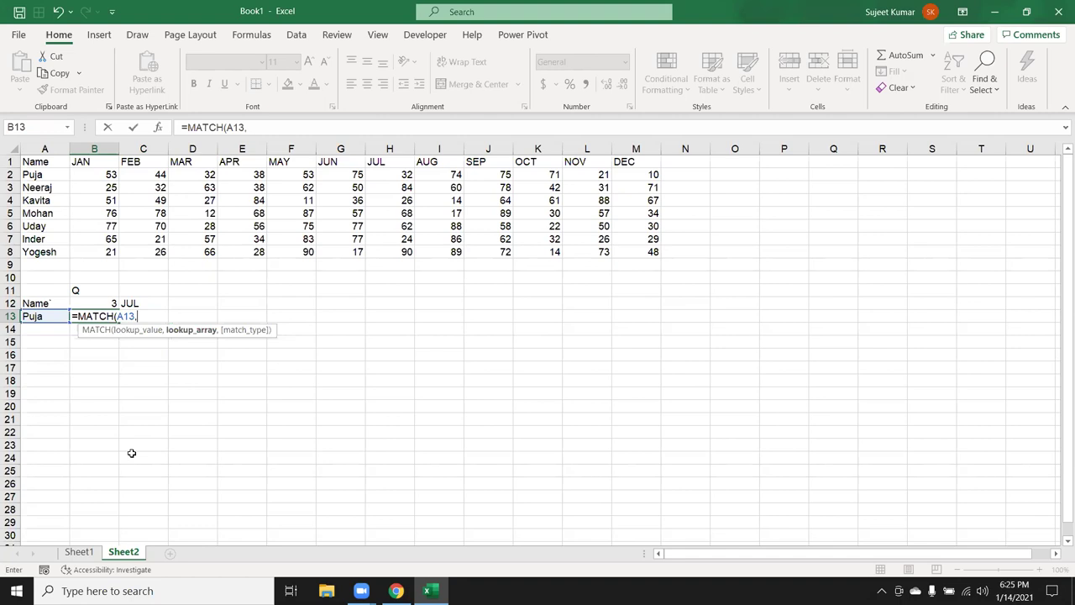
left_click(61, 254)
left_click_drag(61, 253, 52, 161)
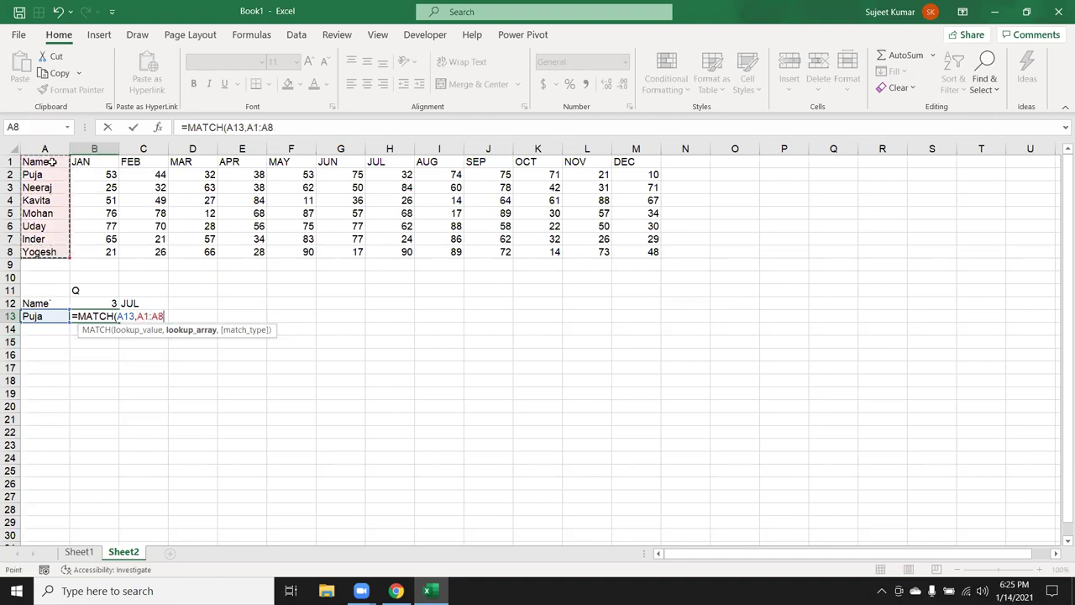
type(",0")
key("Return")
key("Up")
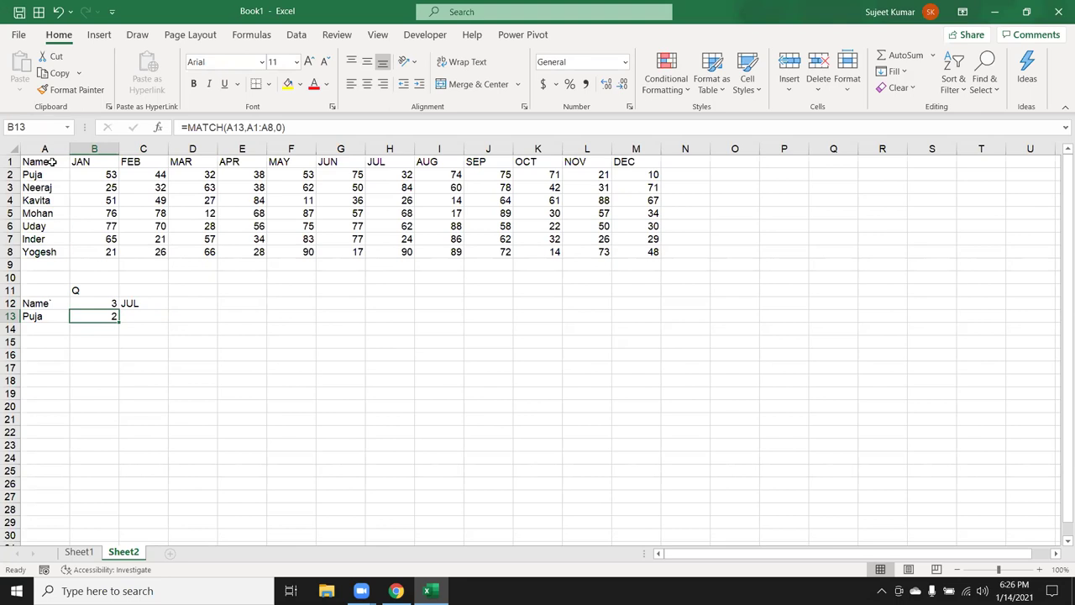
left_click(50, 161)
key("Down")
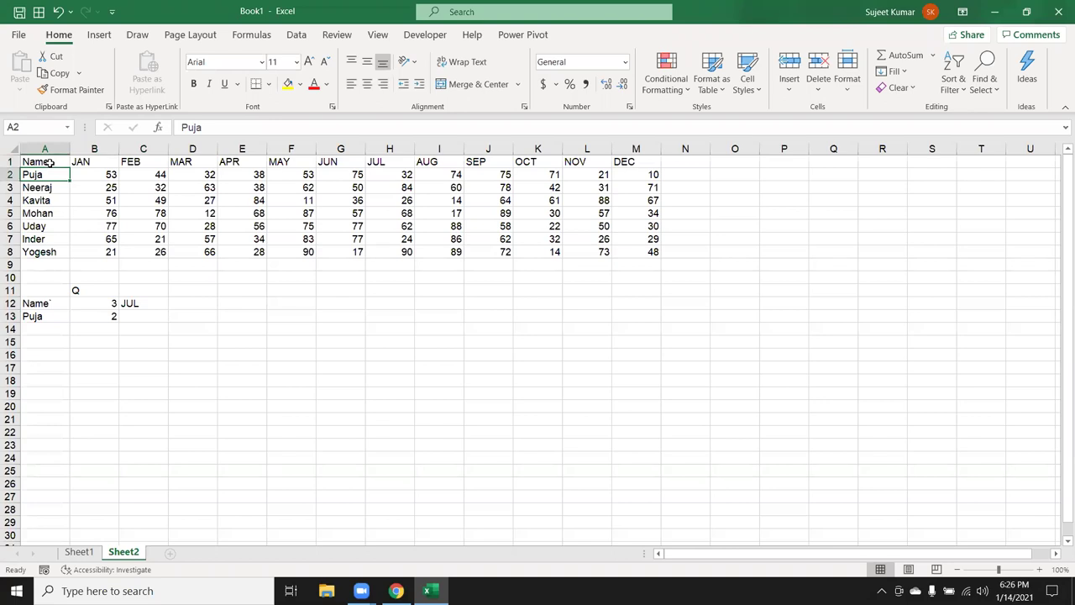
left_click(153, 314)
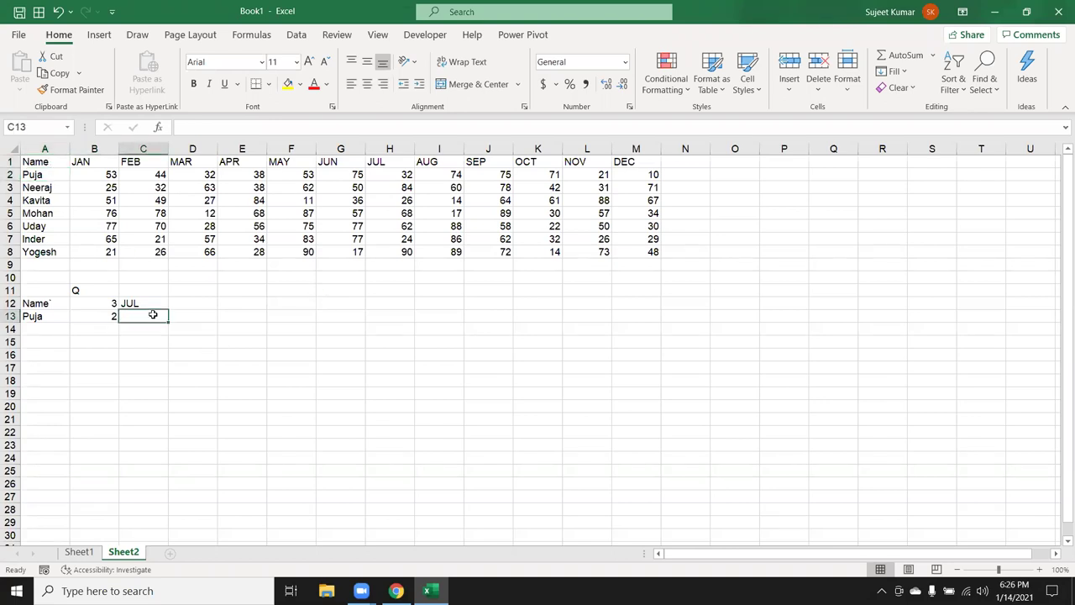
Step: Enter =MATCH(C12,A1:M1,0) in C13, returning 8 as JUL's column position
type("mat")
key("BackSpace")
key("BackSpace")
key("BackSpace")
type("=m")
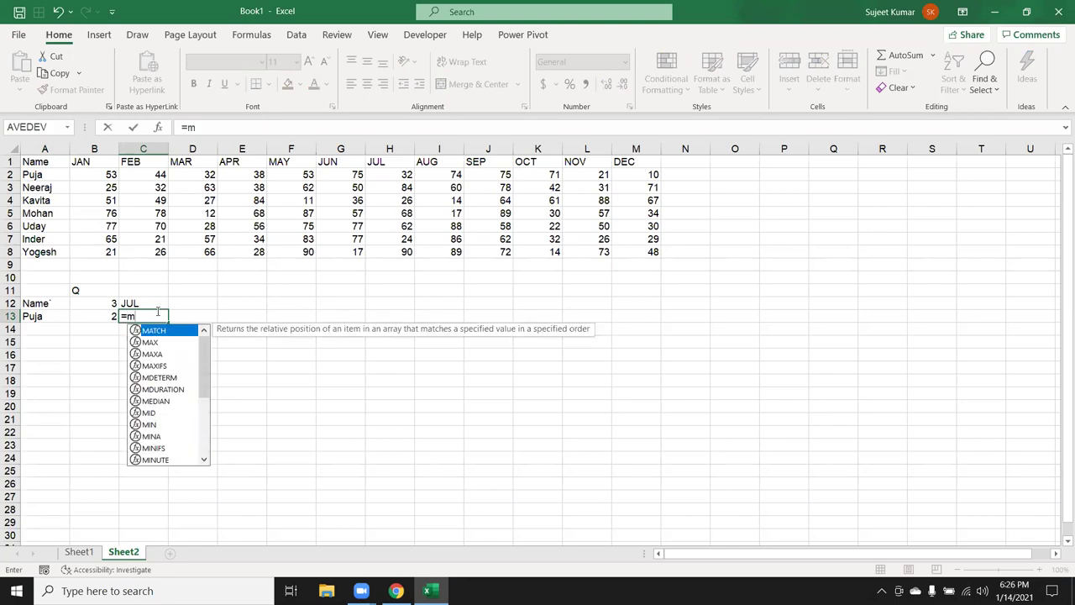
key("Tab")
left_click(157, 308)
type(",")
left_click(66, 162)
left_click_drag(76, 162, 630, 163)
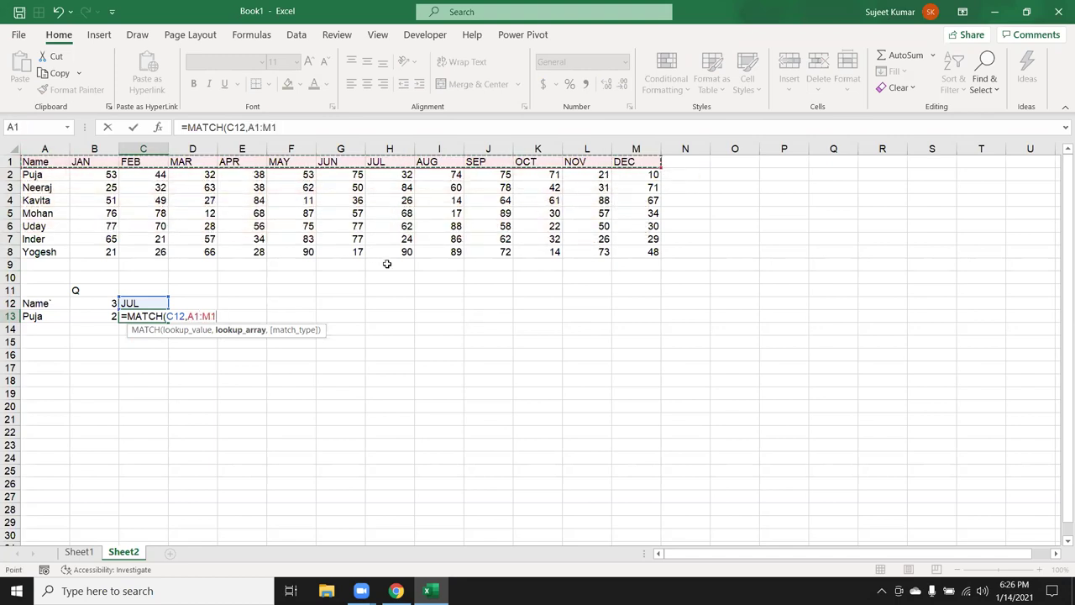
type(",0")
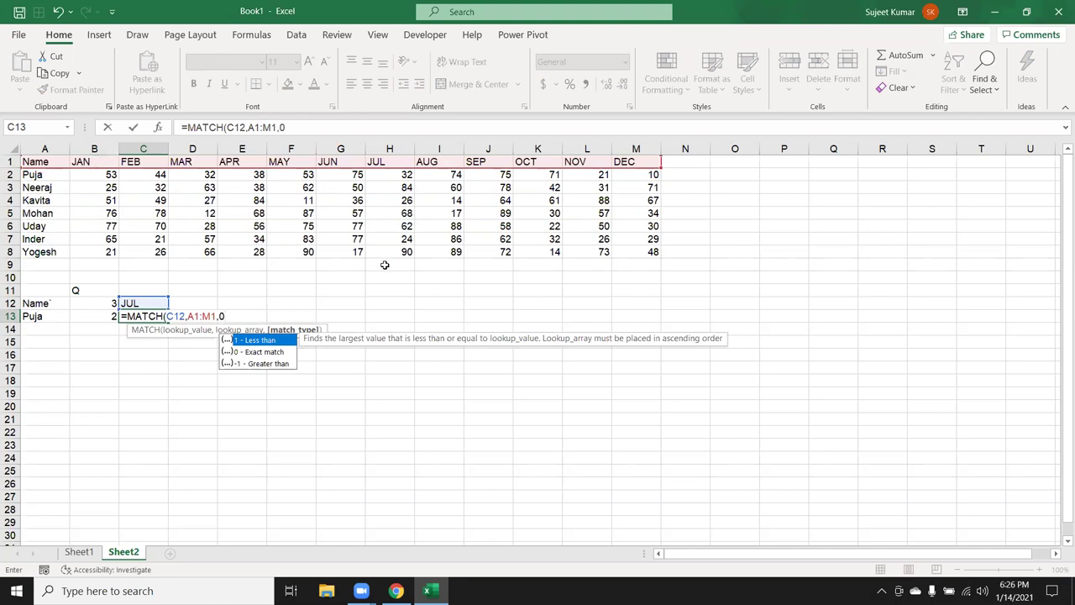
type(")")
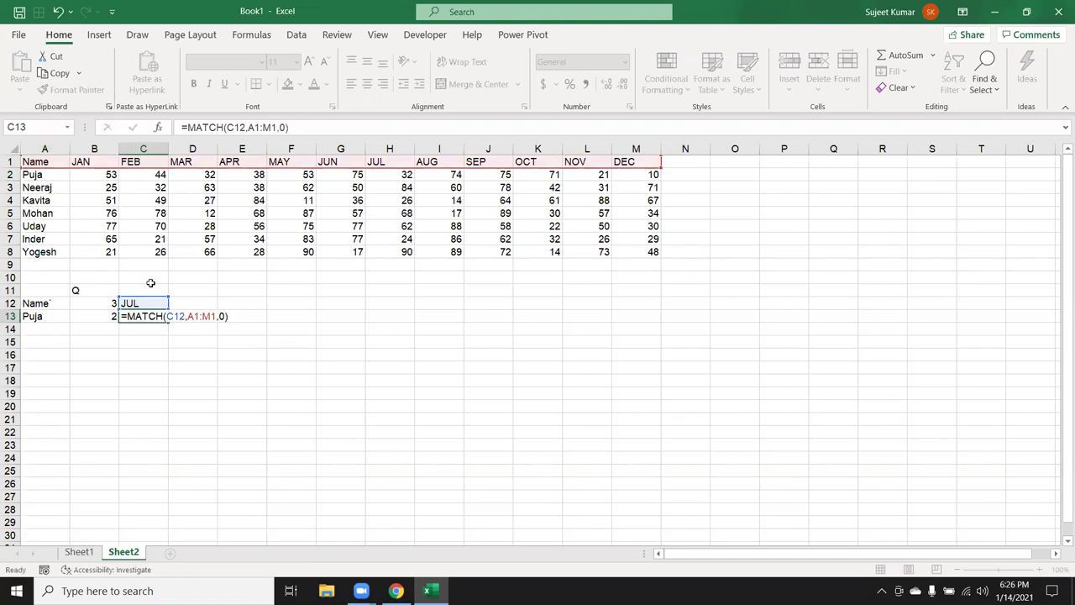
key("Return")
left_click(151, 317)
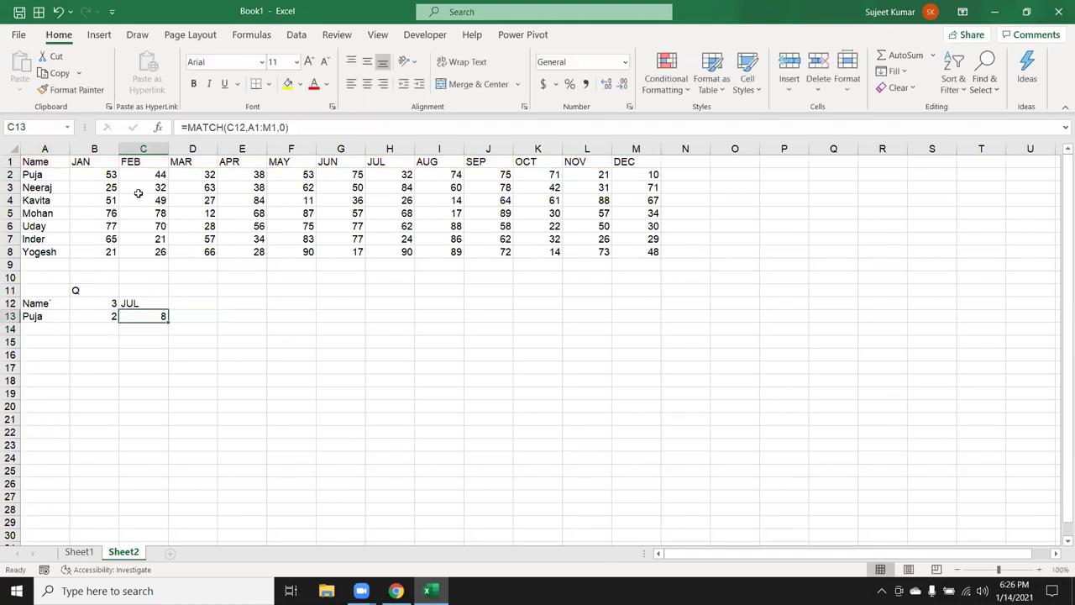
Step: Trace the month headers down to Puja's July value in H2
left_click(87, 158)
key("Left")
key("Right")
key("Right")
key("Right")
key("Right")
key("Right")
key("Right")
key("Right")
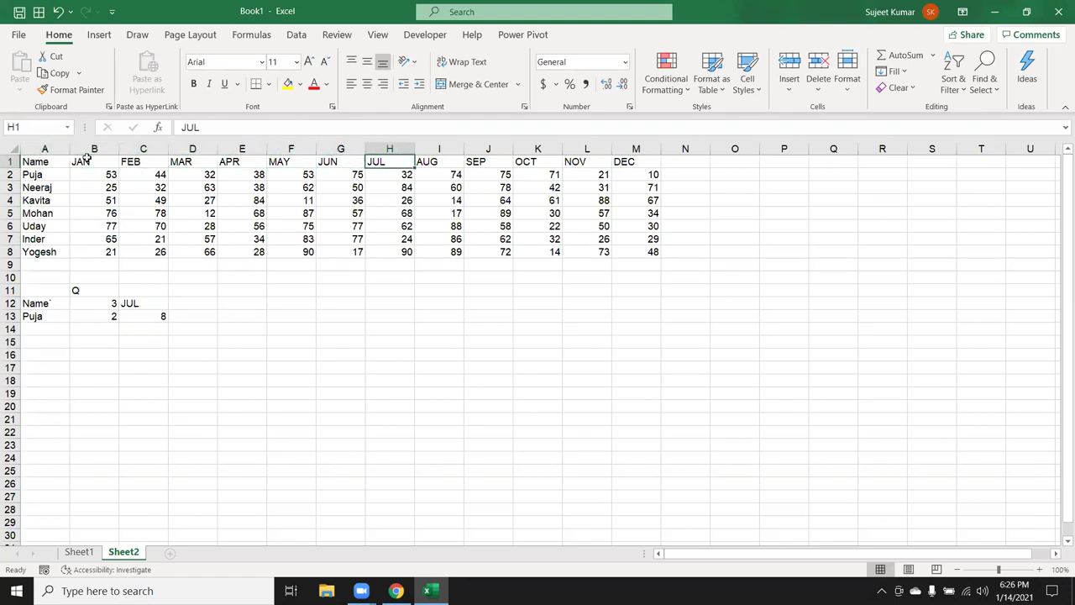
key("Down")
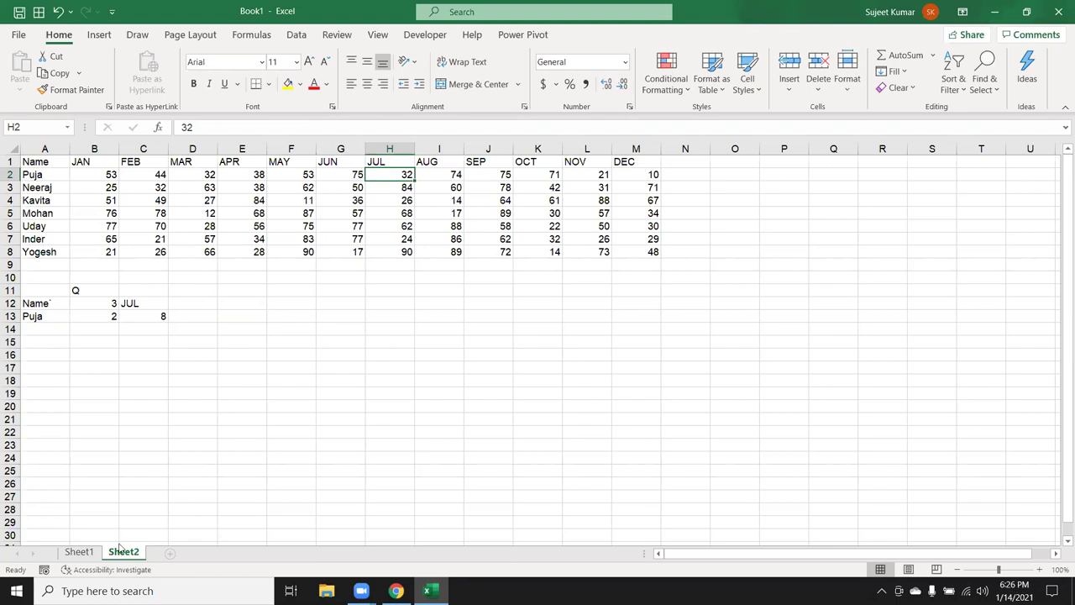
left_click(94, 558)
left_click_drag(116, 188, 134, 186)
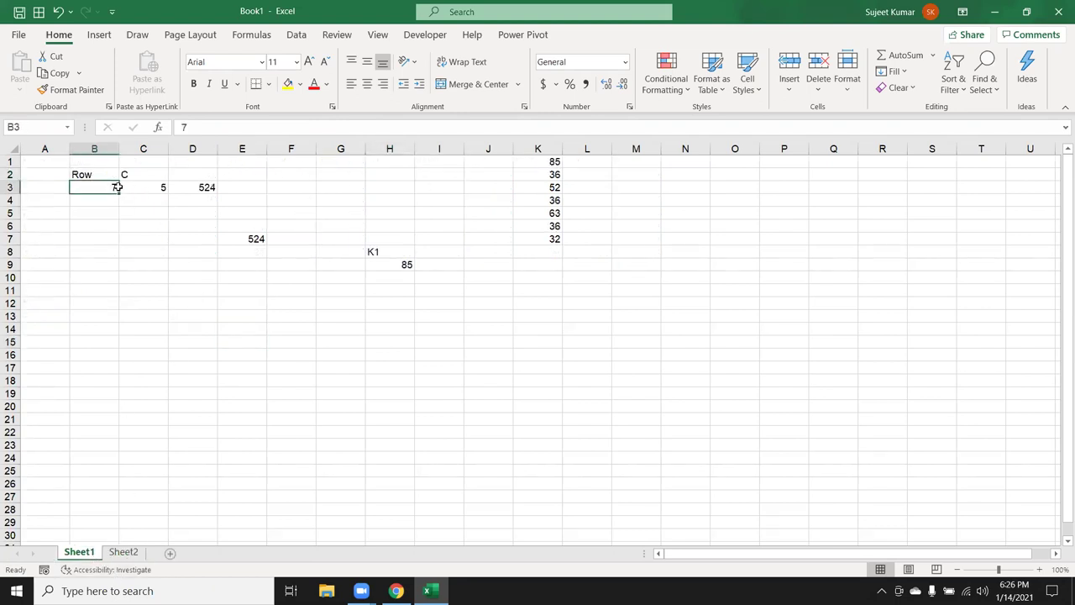
left_click(180, 185)
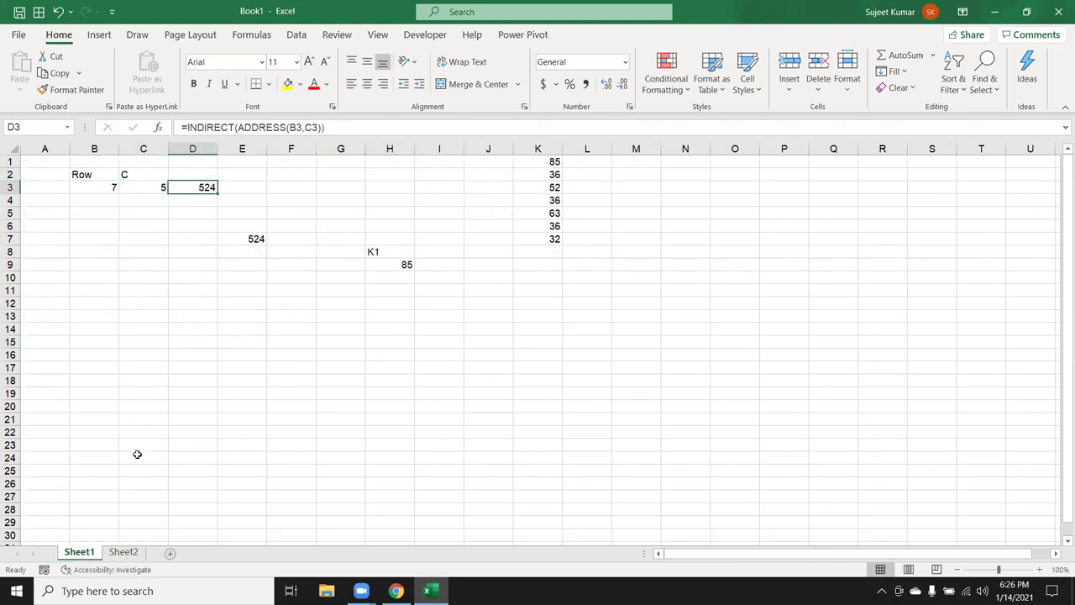
left_click(139, 558)
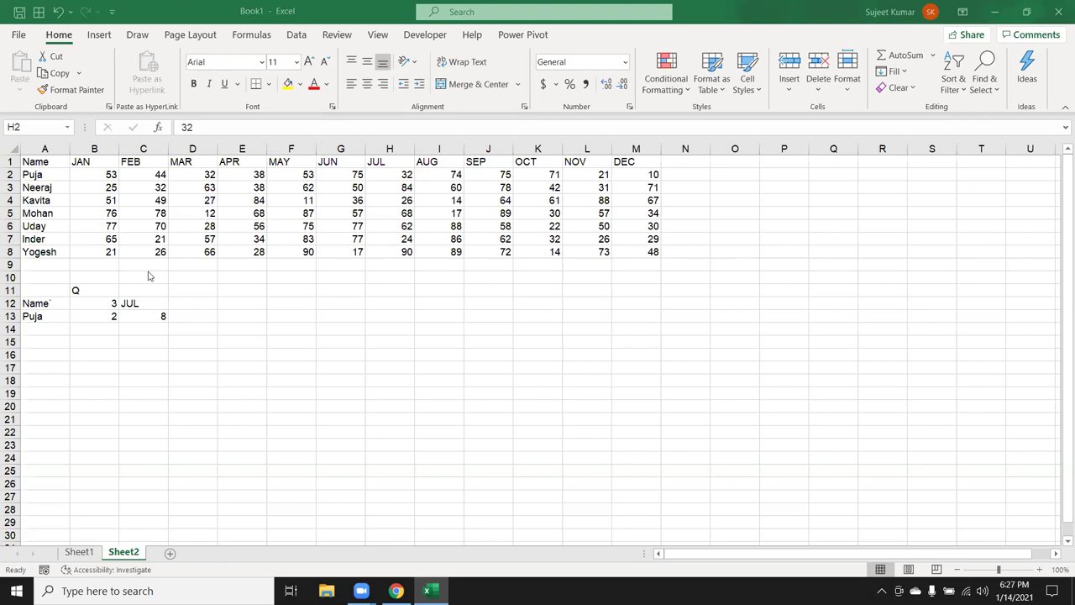
Step: Enter =ADDRESS(B13,C13) in D13, returning $H$2
left_click(178, 315)
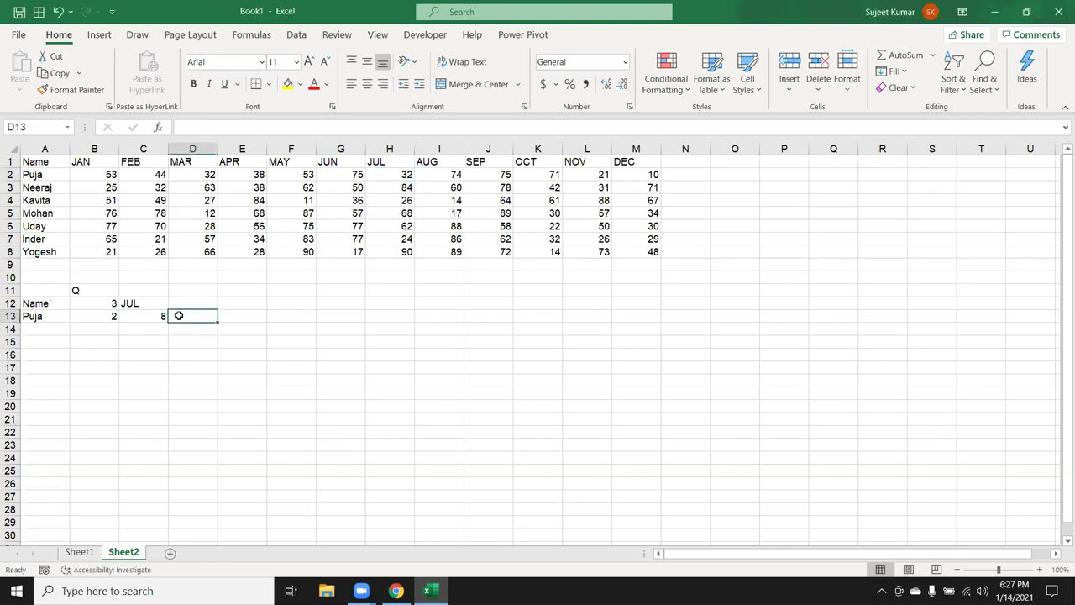
type("=add")
key("Tab")
key("Left")
key("Left")
type(",")
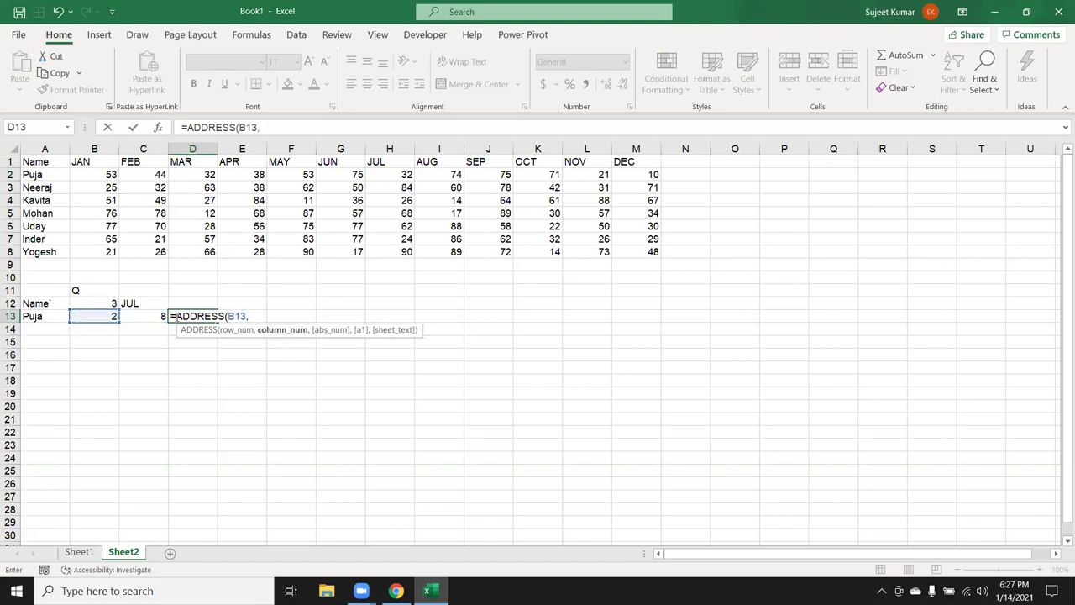
key("Left")
key("Return")
left_click(176, 316)
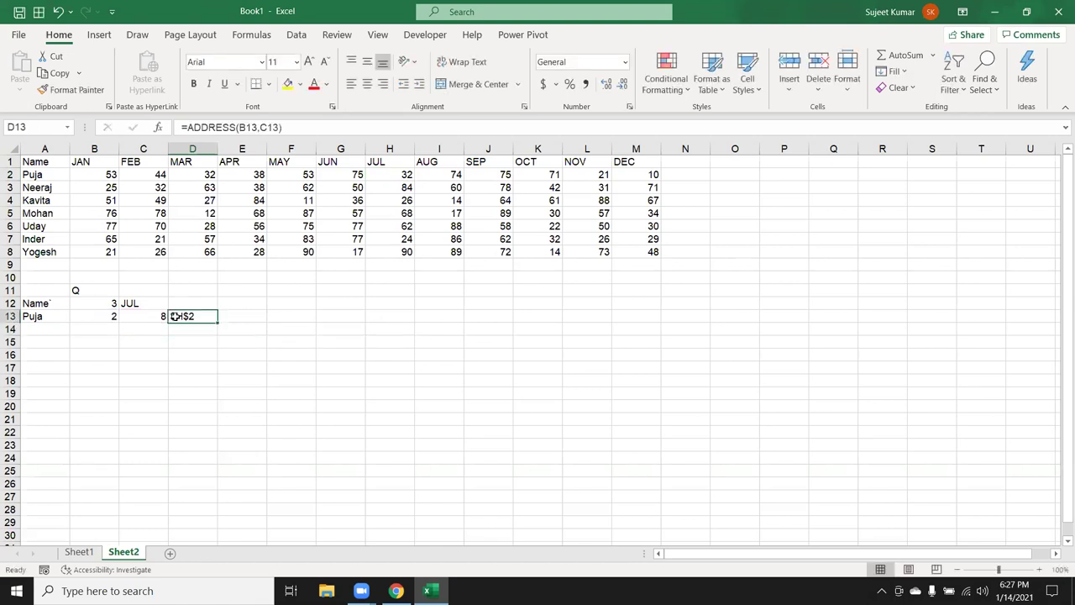
Step: Enter =ADDRESS(B13,C13+2) in E13, returning $J$2 two columns further along
key("Right")
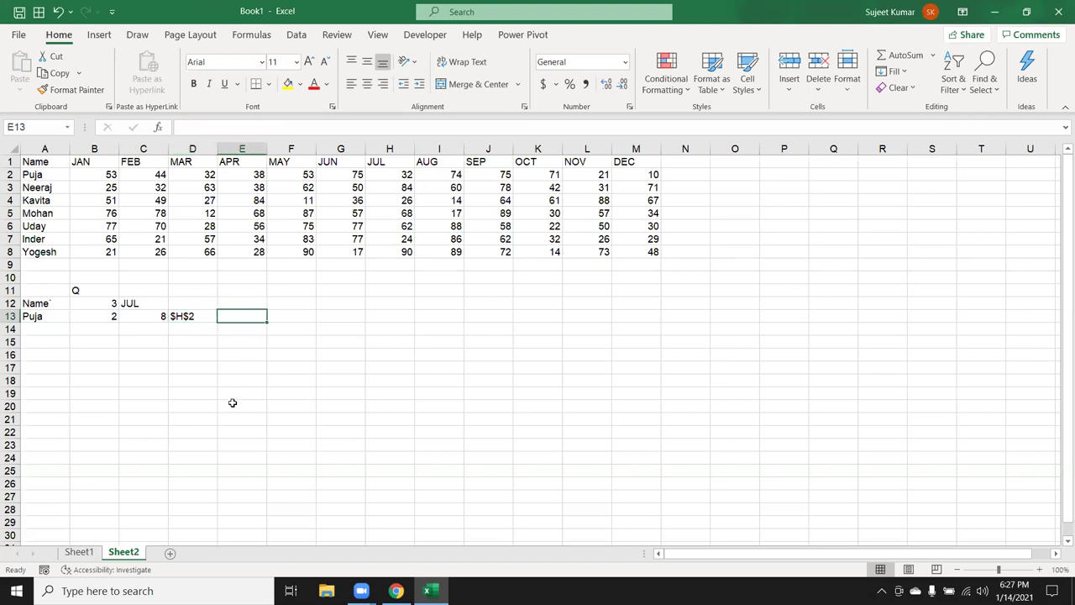
type("=")
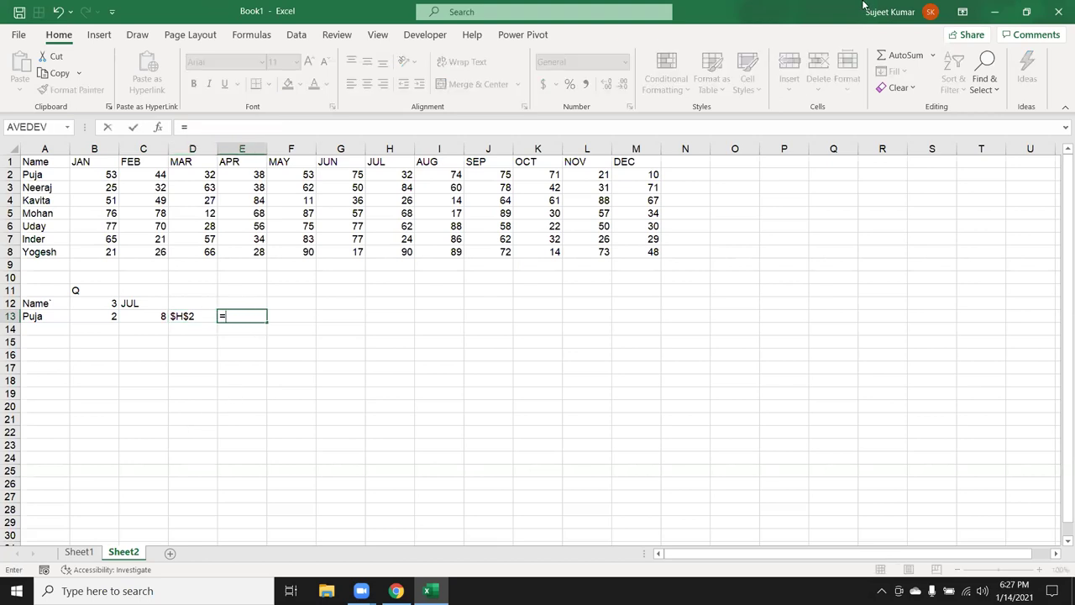
type("ad")
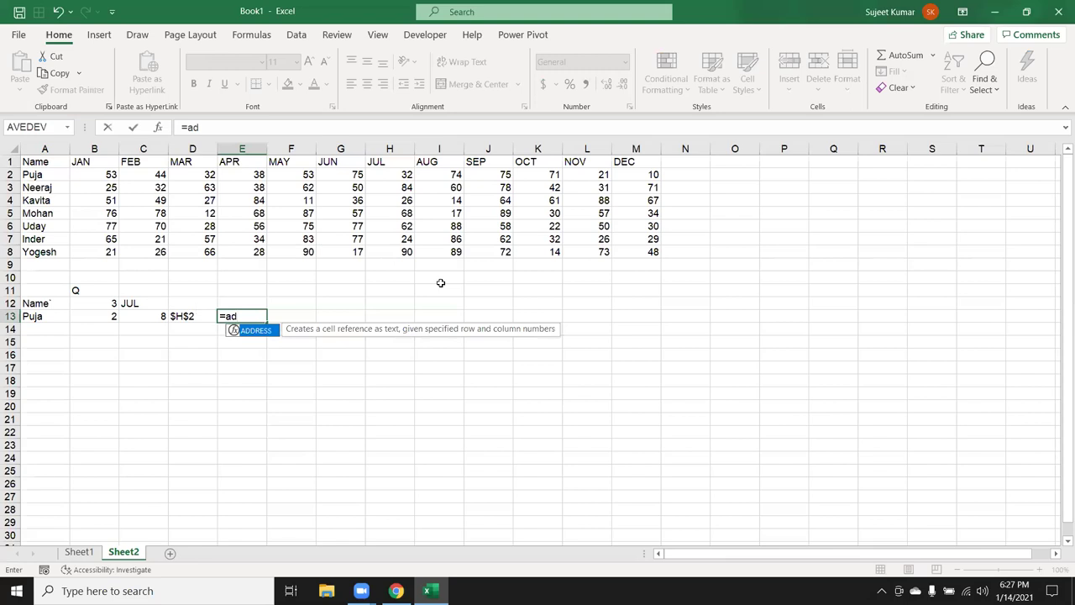
key("Tab")
key("Left")
key("Left")
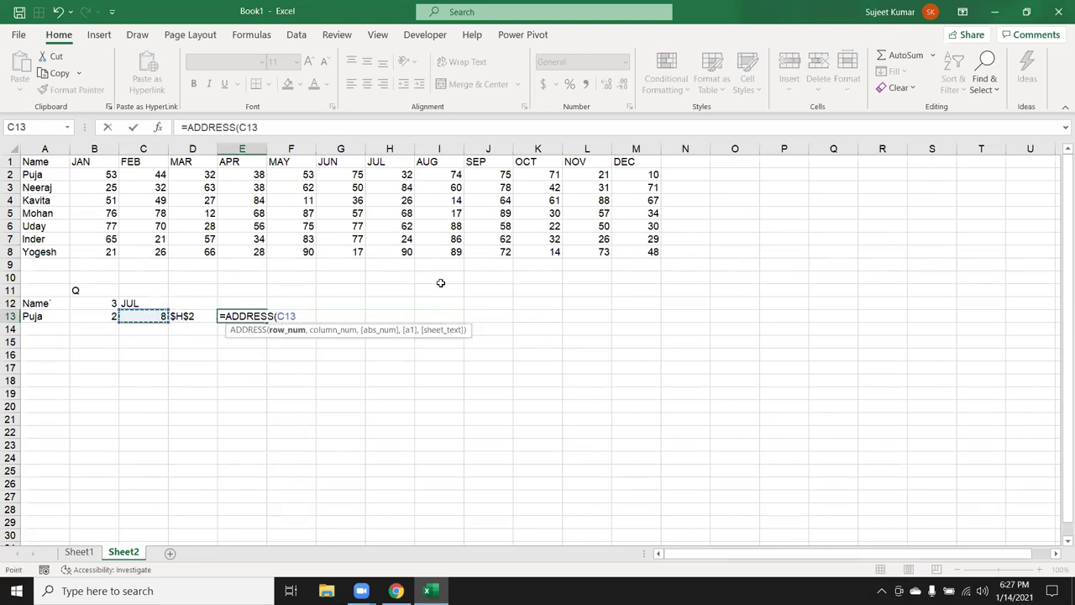
key("Left")
type(",")
key("Left")
key("Left")
type("+2")
key("Return")
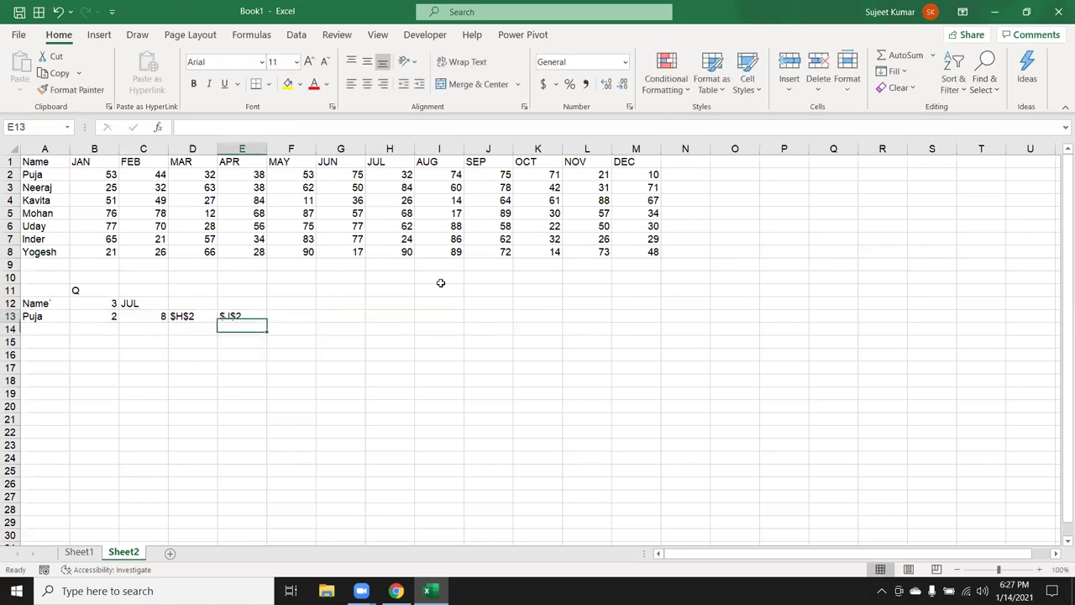
key("Up")
key("Left")
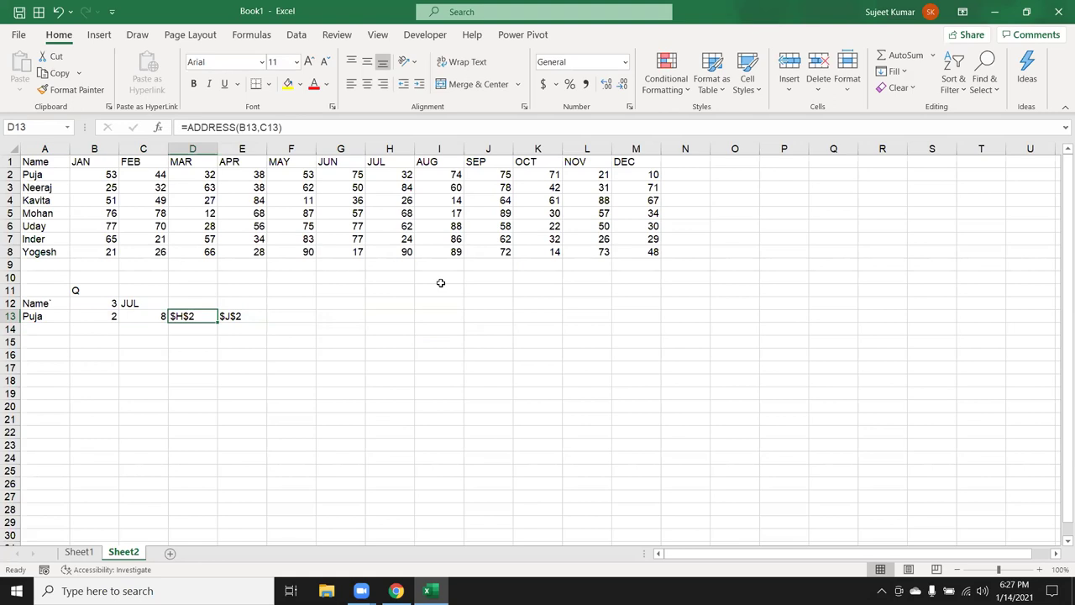
key("Right")
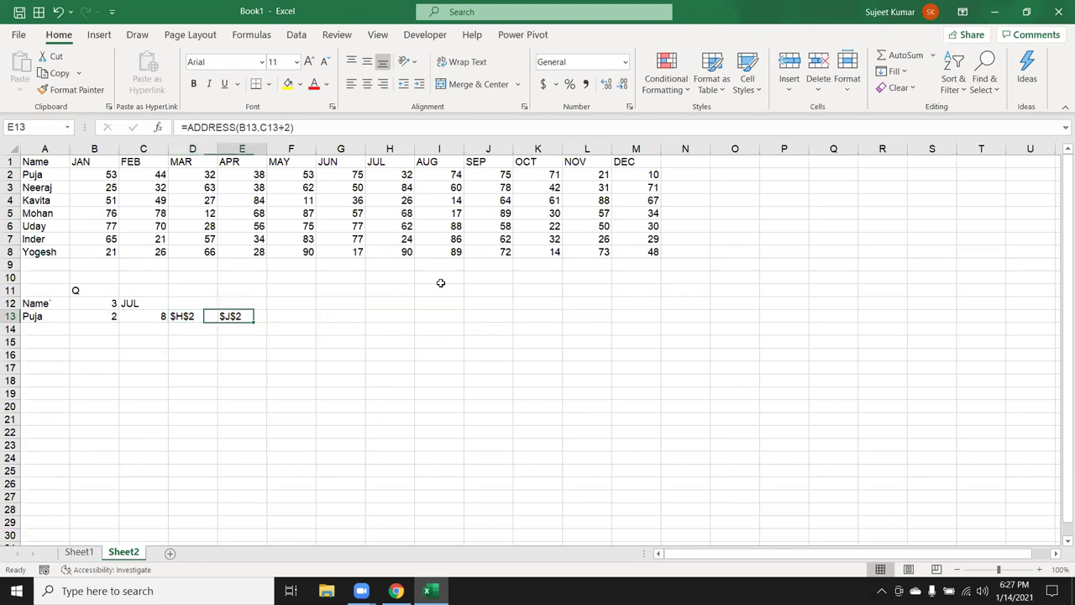
Step: Select Puja's July–September values H2:J2 and try a SUM over them in F13, then cancel it
left_click(328, 172)
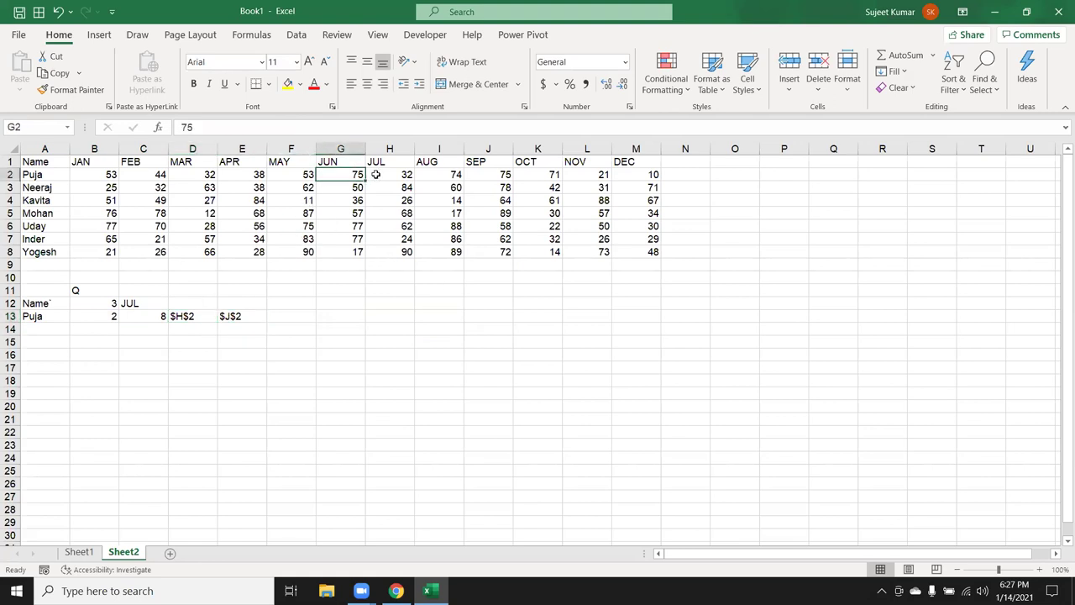
left_click(377, 174)
key("shift+Right")
key("shift+Right")
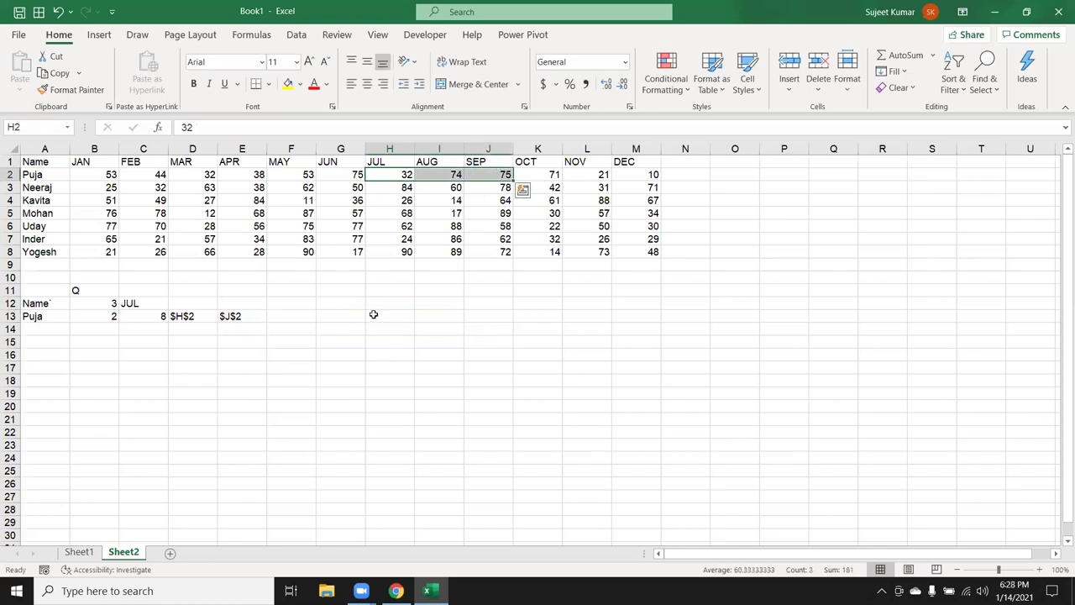
left_click(310, 315)
type("=sum")
key("Tab")
key("Up")
key("Up")
key("Up")
key("Up")
key("Right")
key("Right")
key("Up")
key("Up")
key("Up")
key("shift+Right")
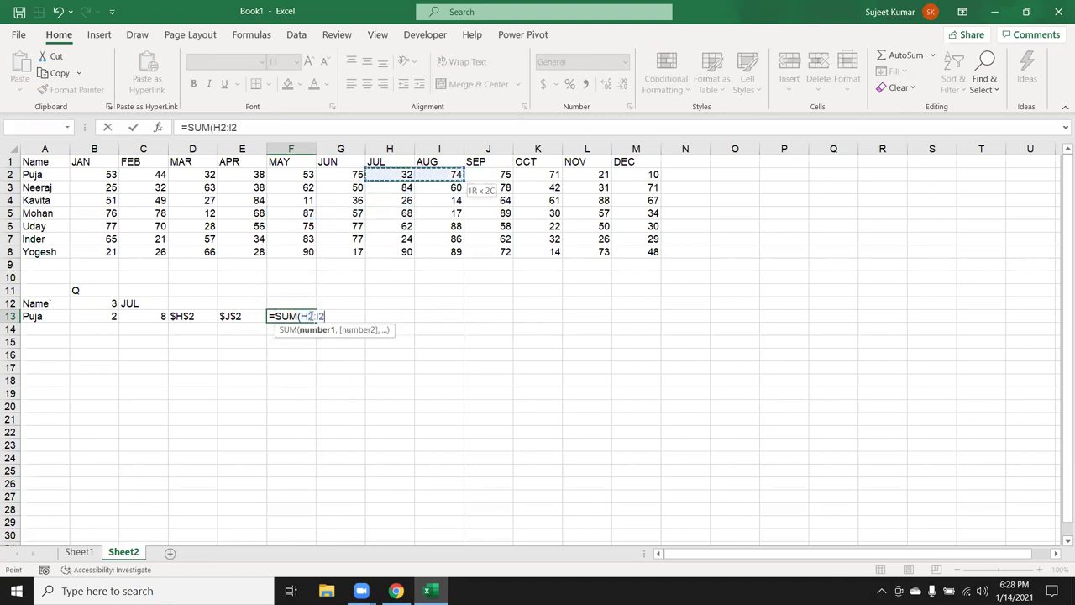
key("shift+Right")
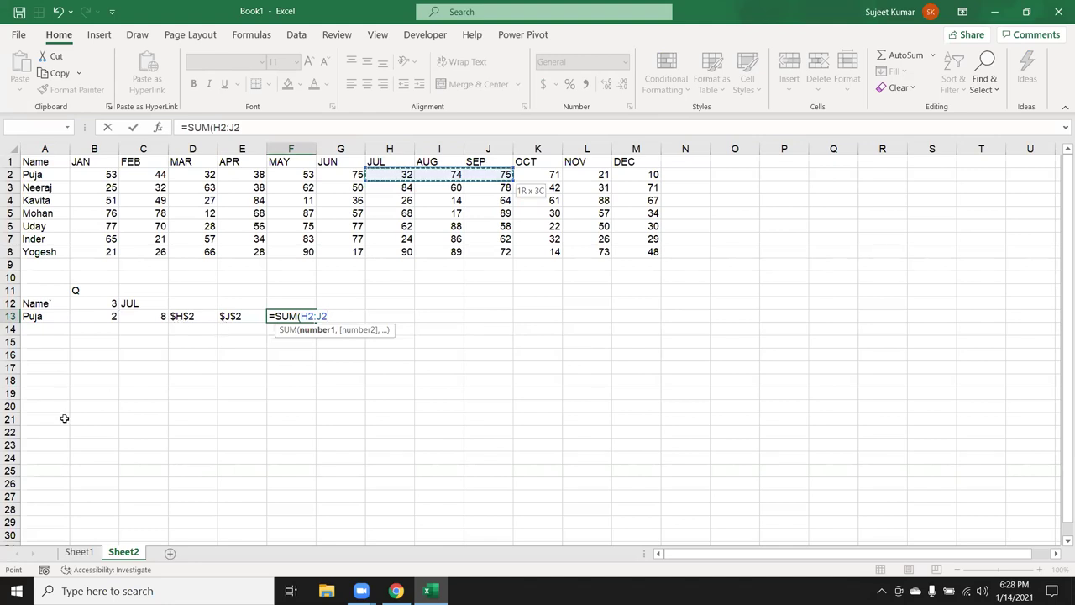
key("Escape")
Step: Enter =D13&":"&E13 in F13 to show $H$2:$J$2, and autofit column F
type("=")
key("Left")
key("Left")
type("&")
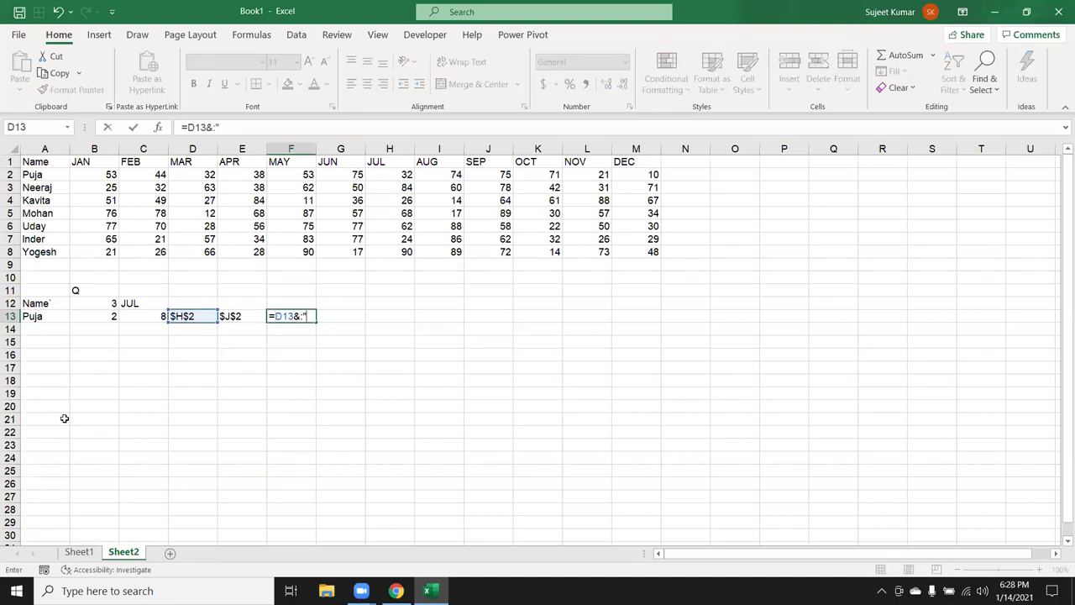
key("BackSpace")
key("BackSpace")
type("\":")
type("\"&")
key("Left")
key("Return")
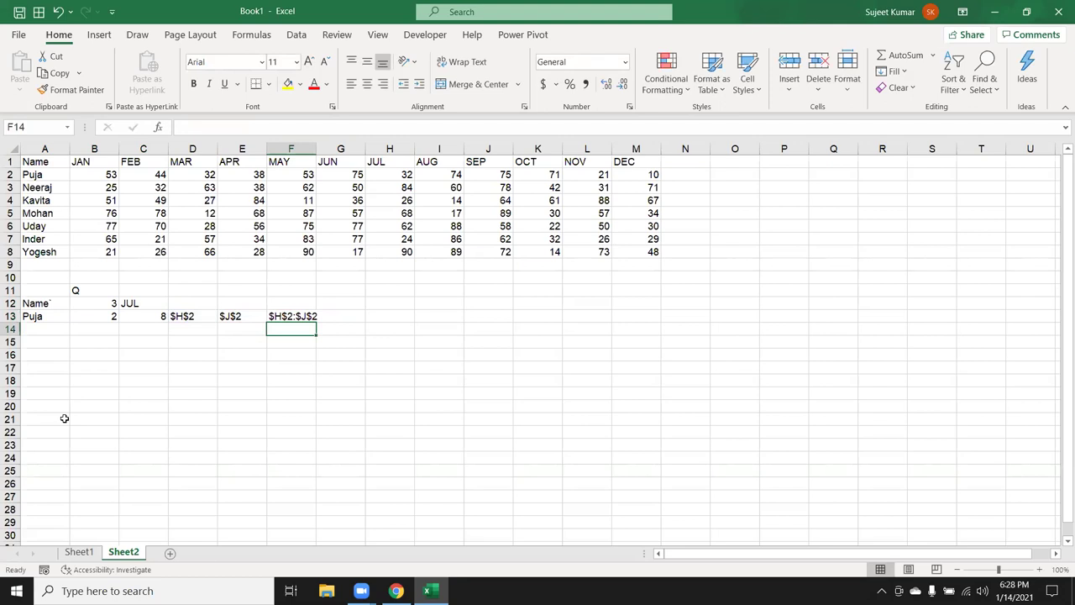
double_click(317, 150)
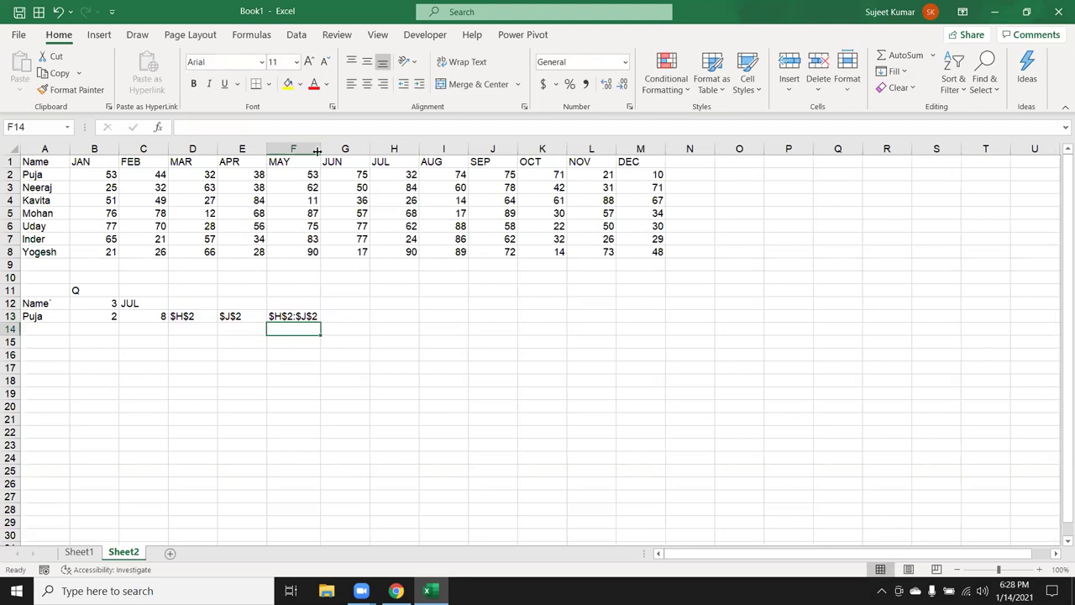
Step: Check the K1 cell on the earlier example sheet, then return to the month table sheet
left_click(80, 552)
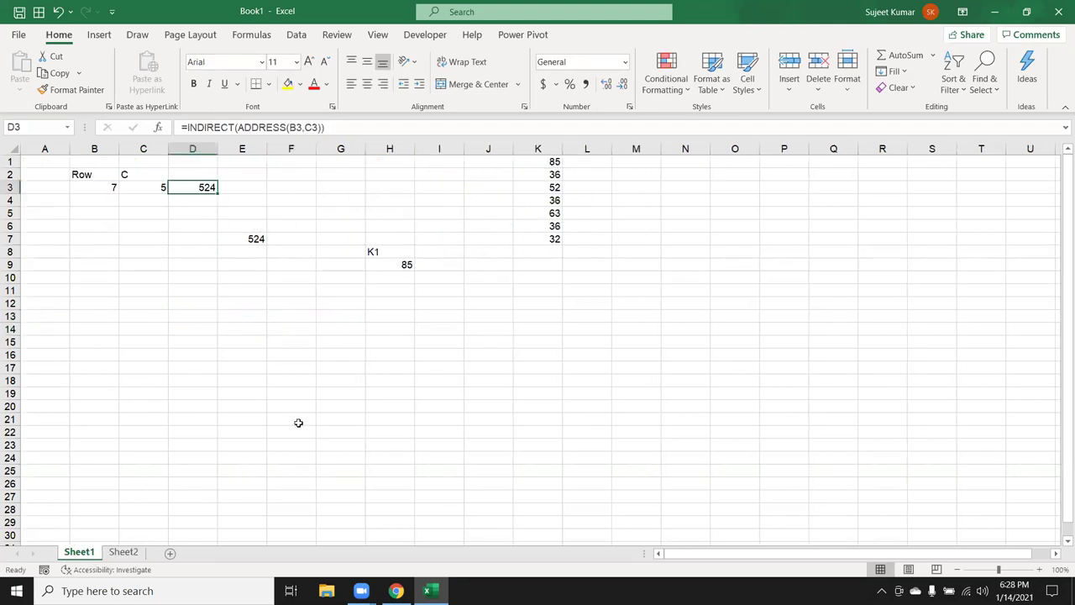
left_click_drag(388, 269, 386, 251)
left_click(389, 250)
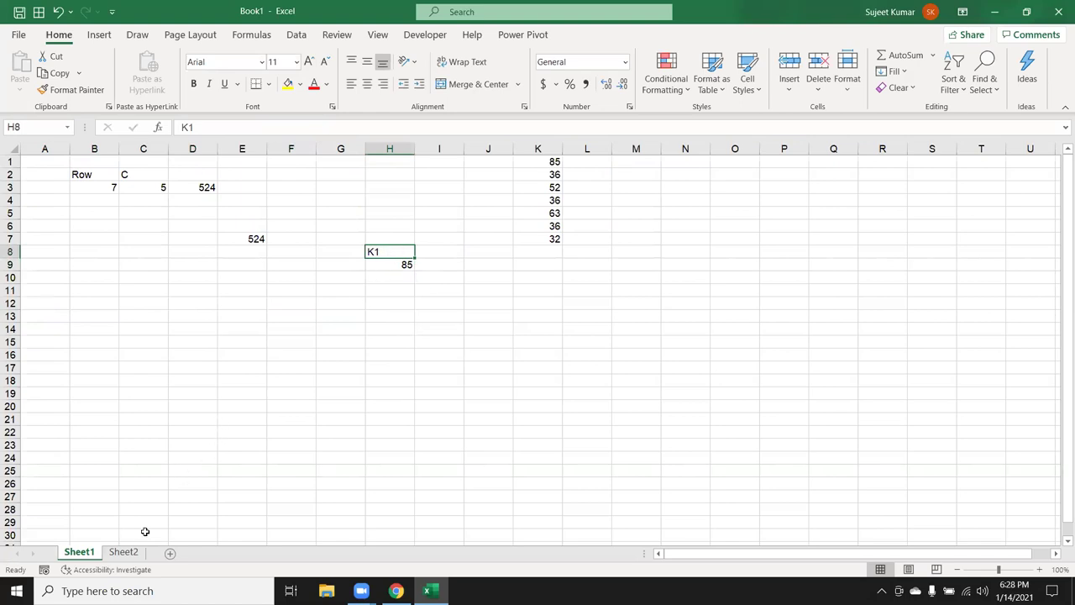
left_click(126, 553)
Step: Enter a first =SUM(F13) formula in G13
left_click(346, 324)
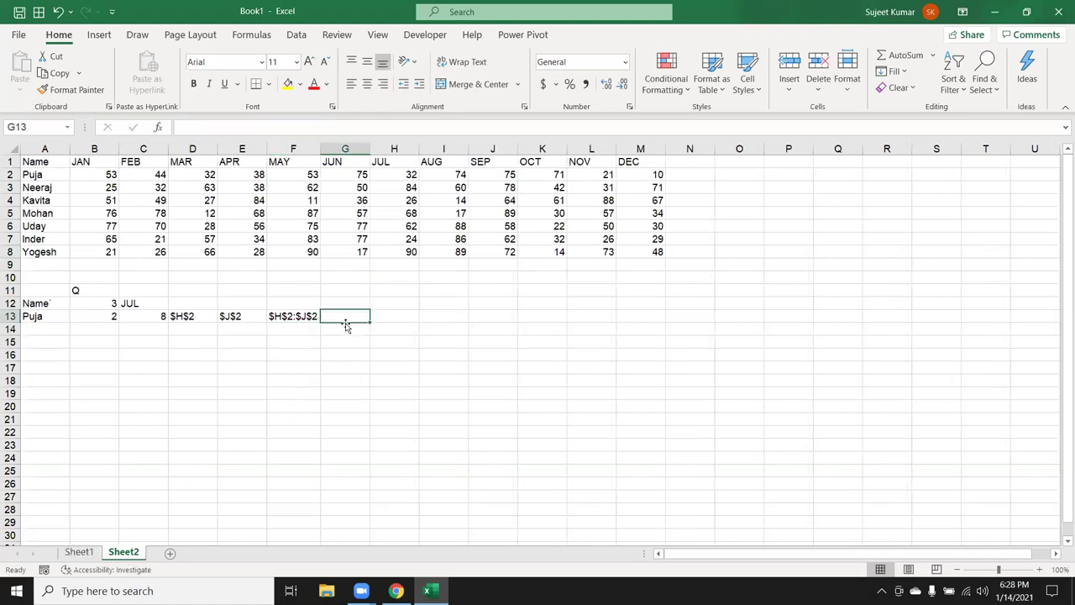
type("=sum(")
key("Left")
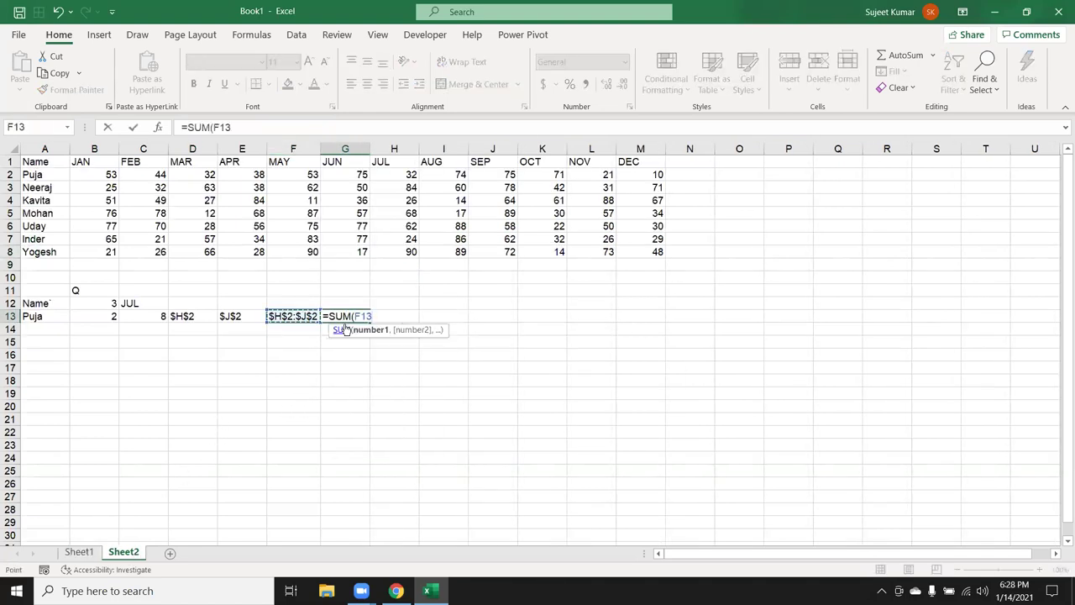
key("ctrl+Return")
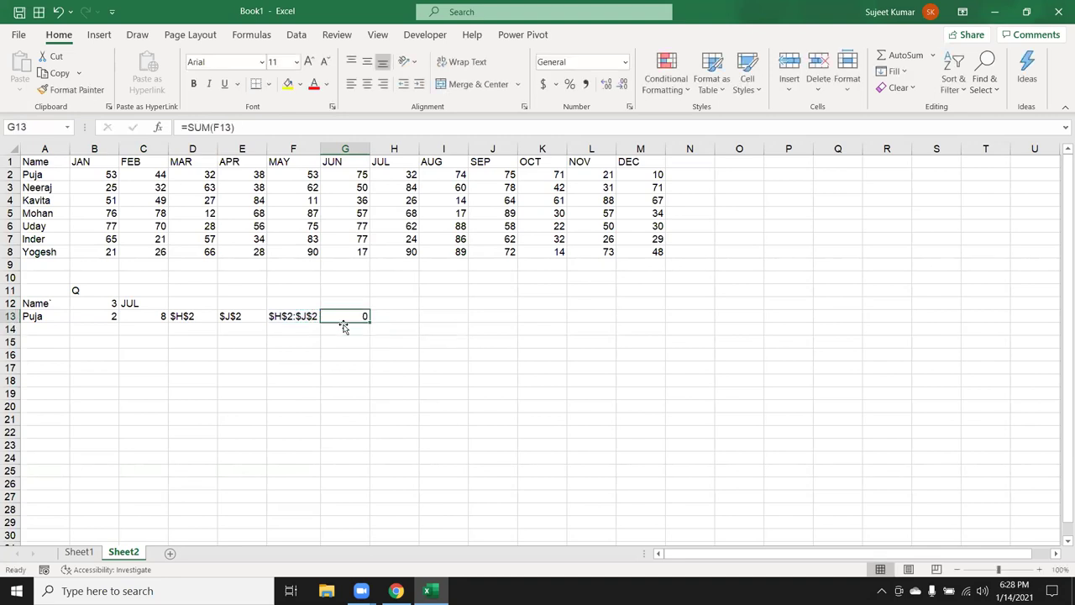
Step: Rewrite G13 as =SUM(INDIRECT(F13)) so it sums the range named in F13
double_click(343, 327)
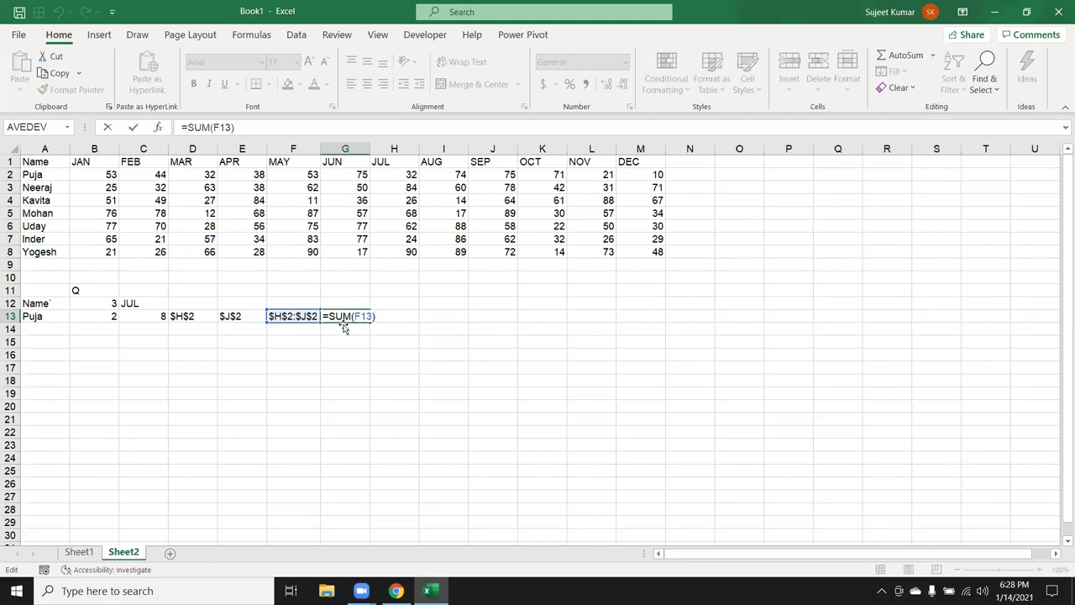
key("BackSpace")
key("BackSpace")
key("BackSpace")
type("(ind")
key("Down")
key("Tab")
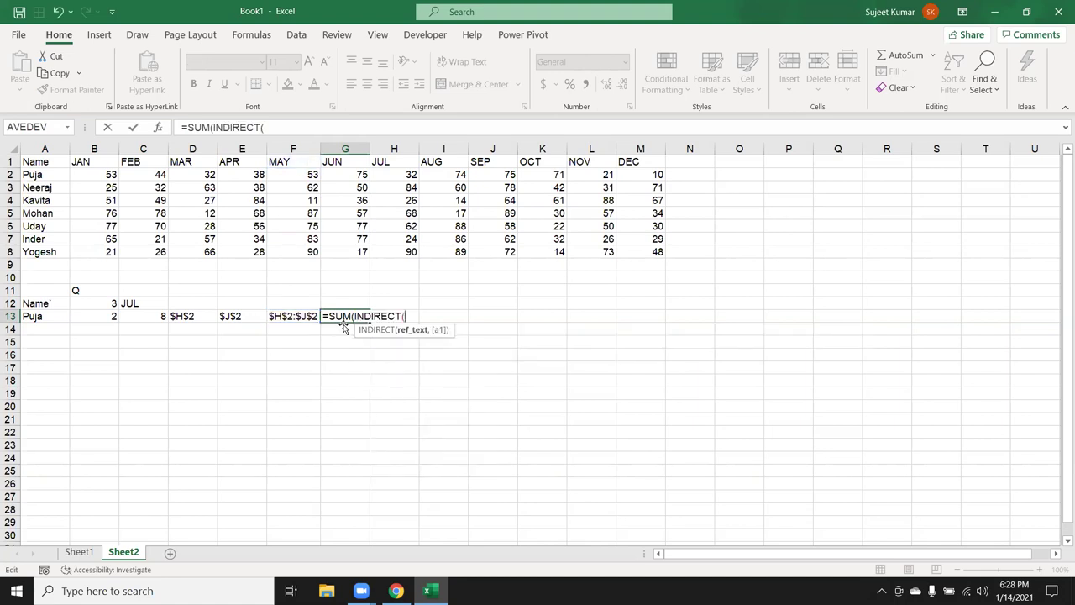
type(")")
key("BackSpace")
left_click(281, 314)
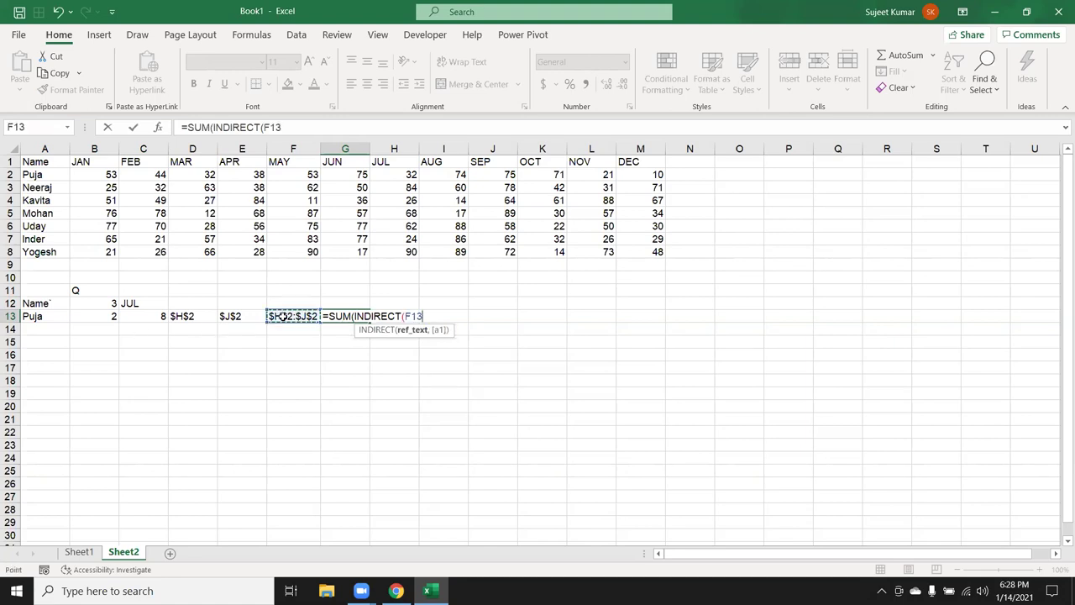
type("))")
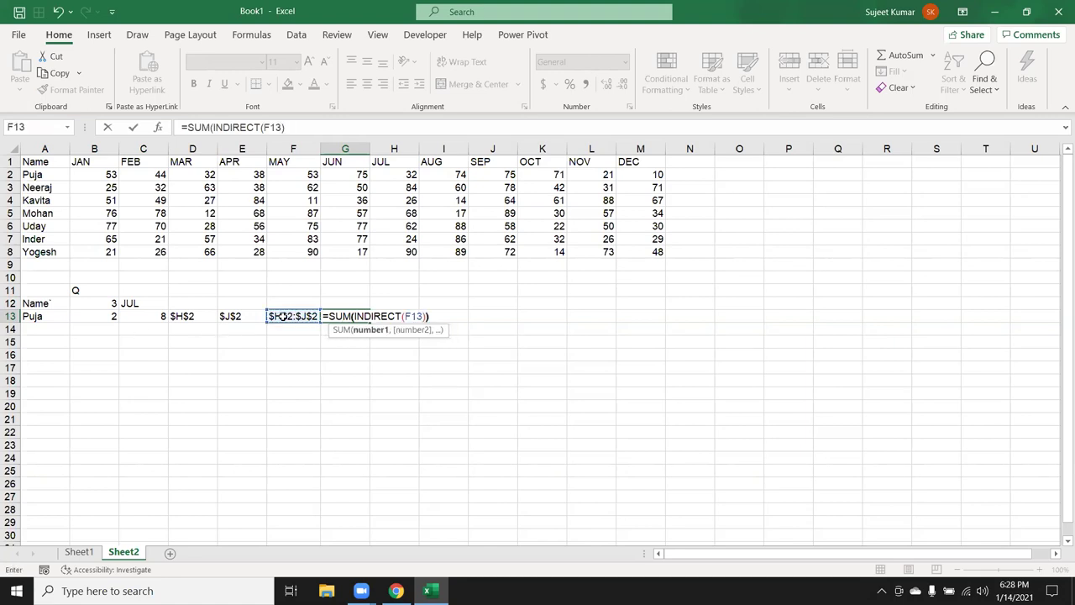
key("Return")
Step: Discard the stray entry in G14 and recommit G13's formula so it shows 181
type("\\")
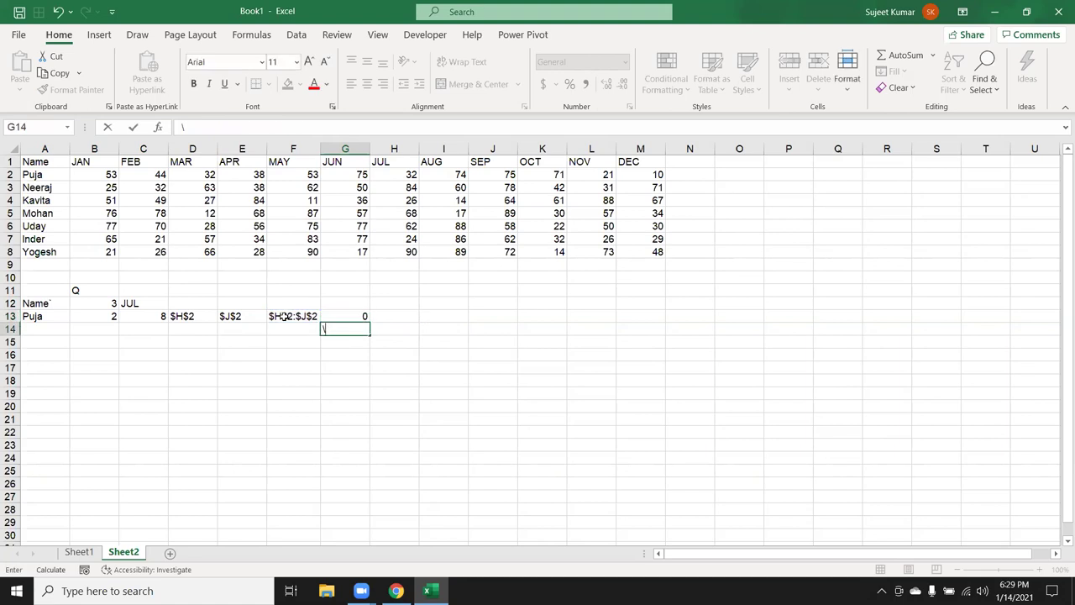
key("Escape")
key("Up")
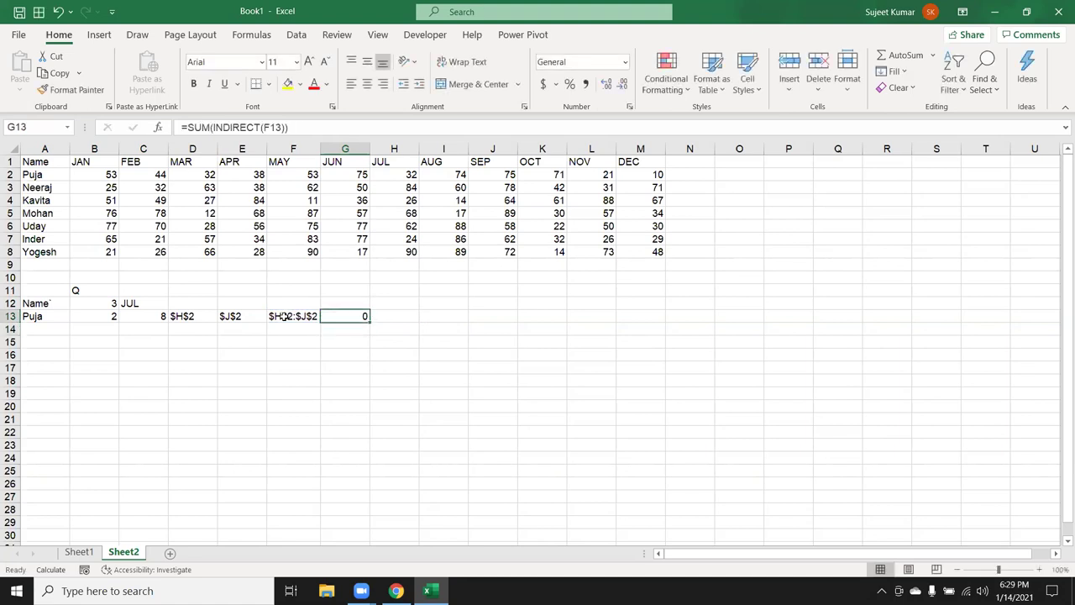
key("F2")
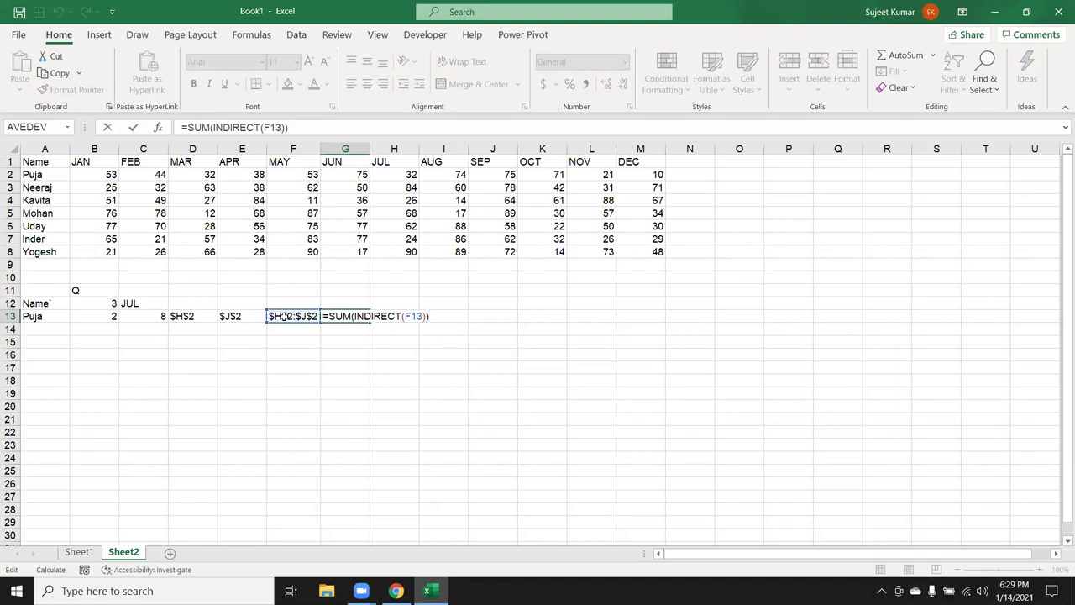
key("Left")
key("Left")
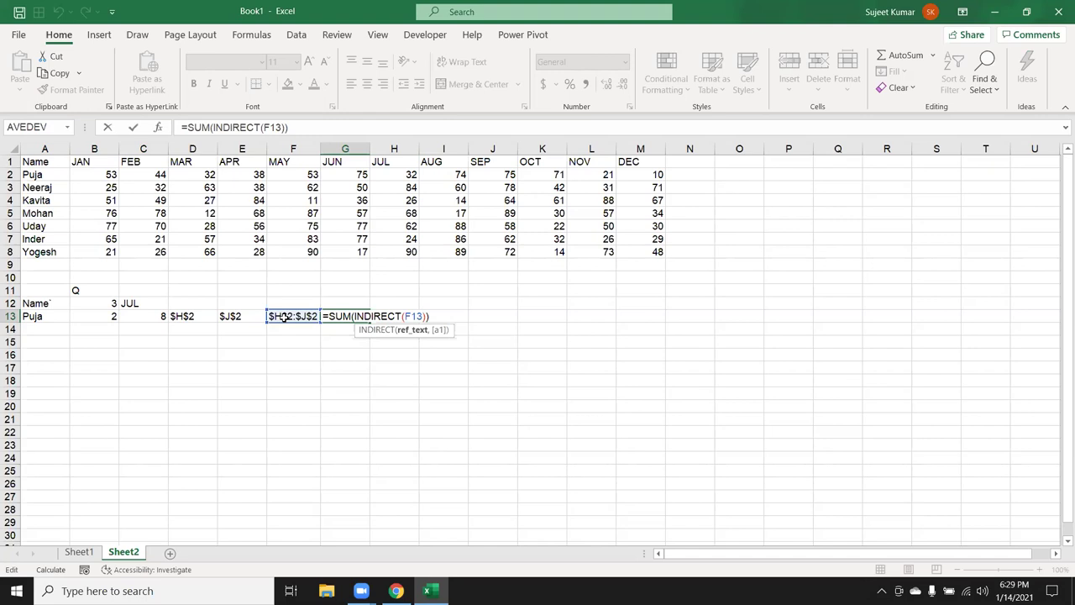
key("Return")
key("Up")
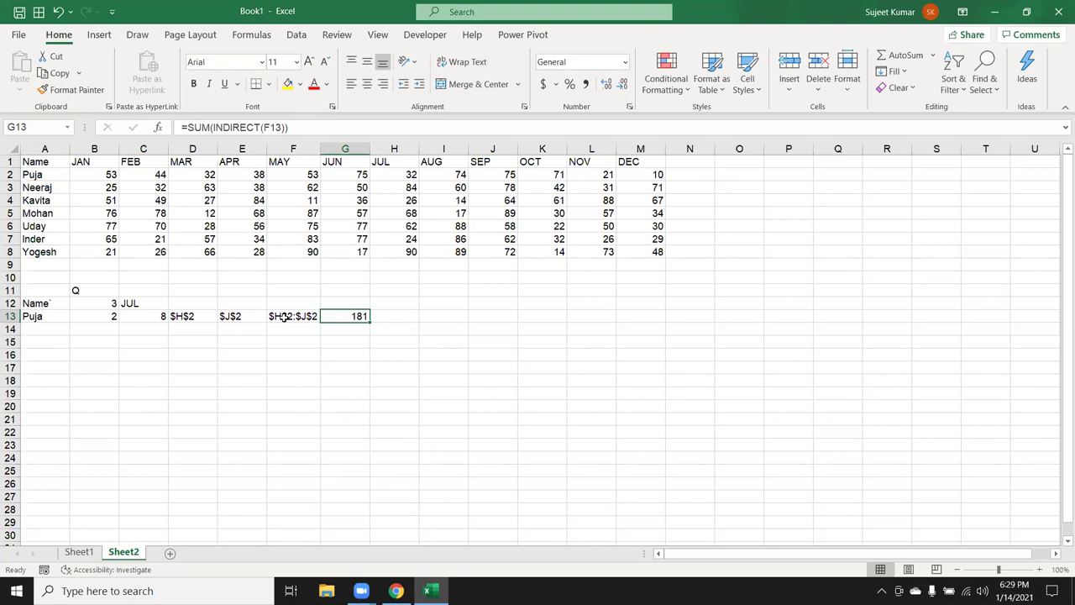
Step: Enter JAN in C12, then undo it to restore the CHOOSE formula
left_click(143, 308)
type("JAN")
key("Return")
left_click(142, 308)
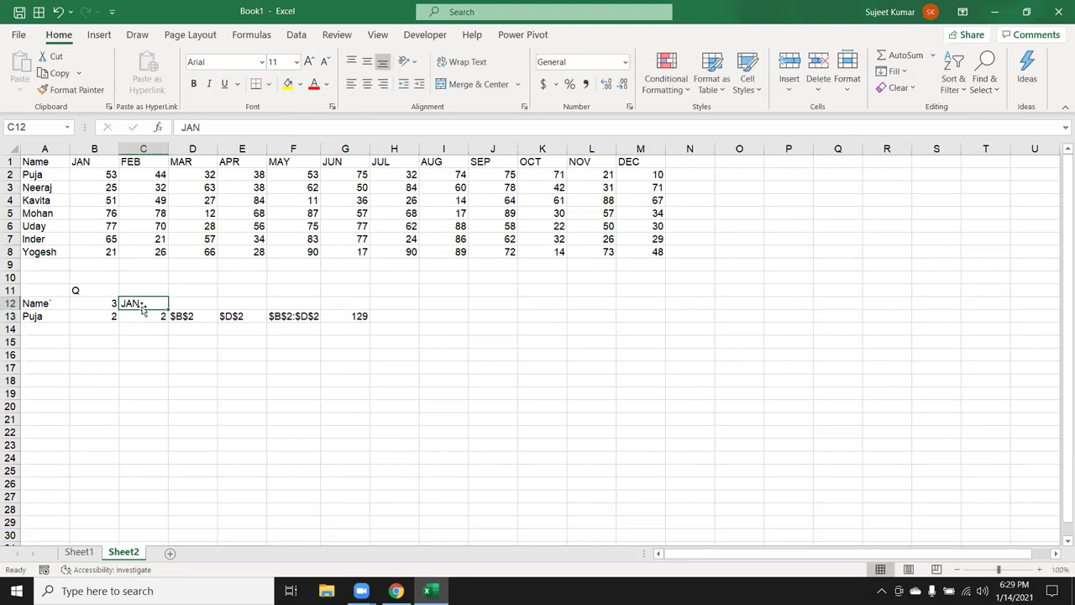
key("ctrl+z")
Step: Enter quarters 1, 2, 3 and 4 in B12 in turn, ending on quarter 4
key("Left")
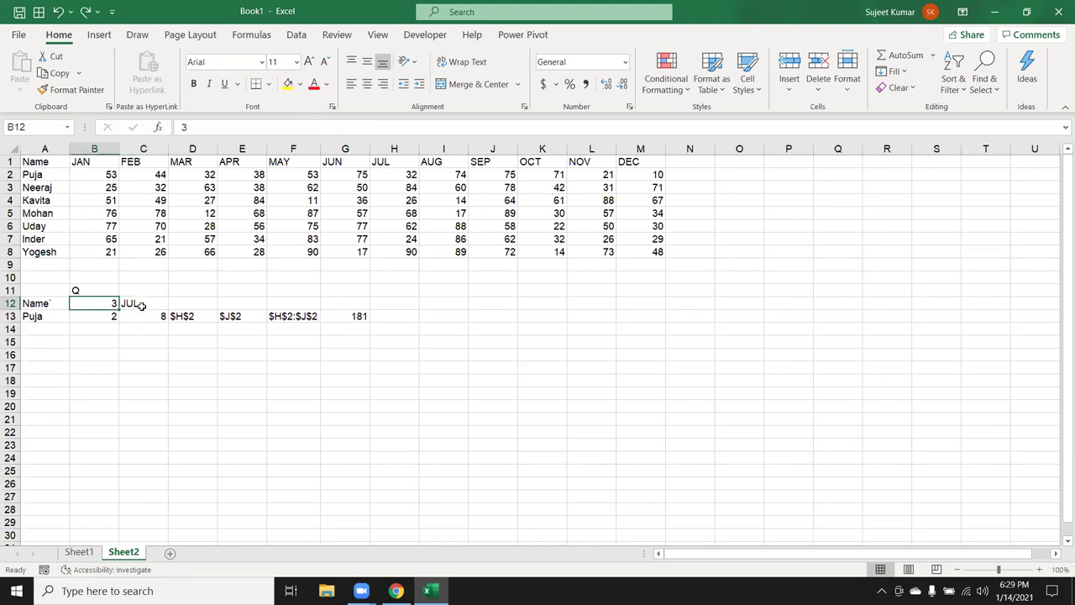
type("1")
key("Return")
key("Up")
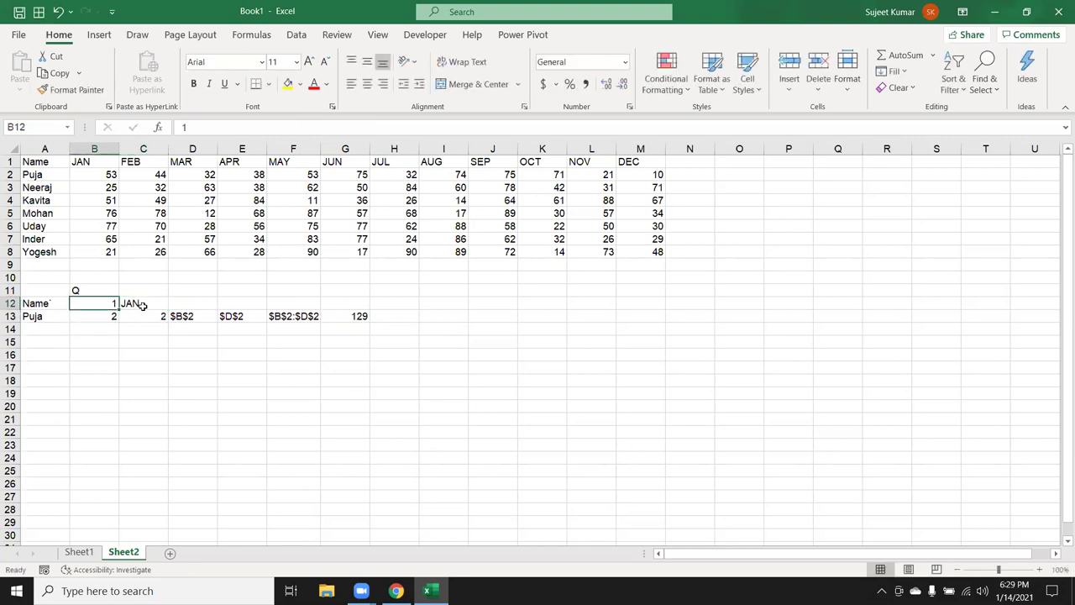
type("2")
key("Return")
key("Up")
type("3")
key("Return")
key("Up")
type("4")
key("Return")
key("Up")
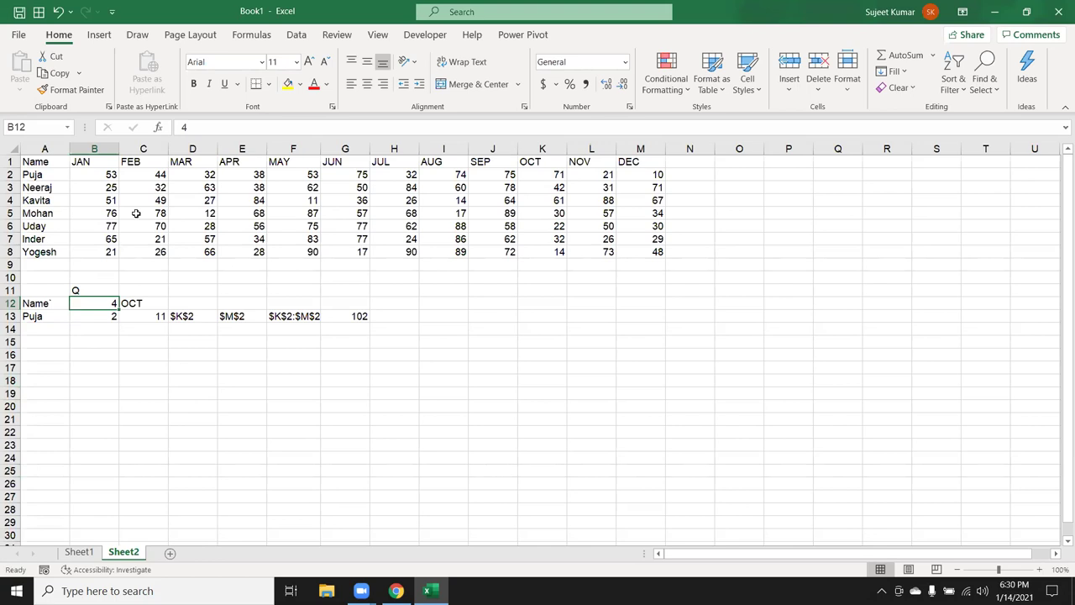
left_click_drag(115, 173, 199, 172)
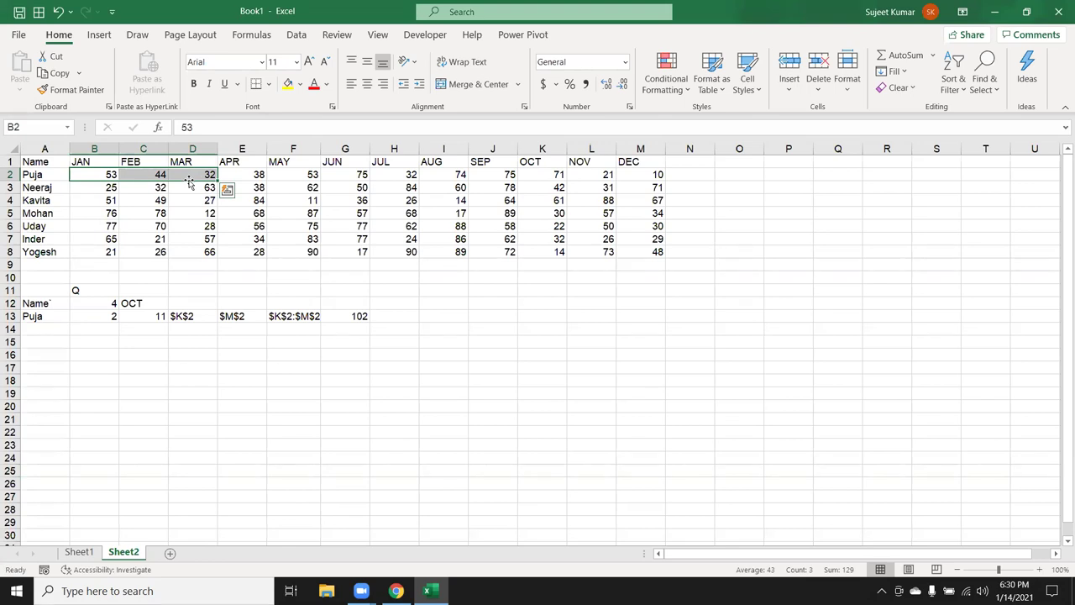
double_click(112, 315)
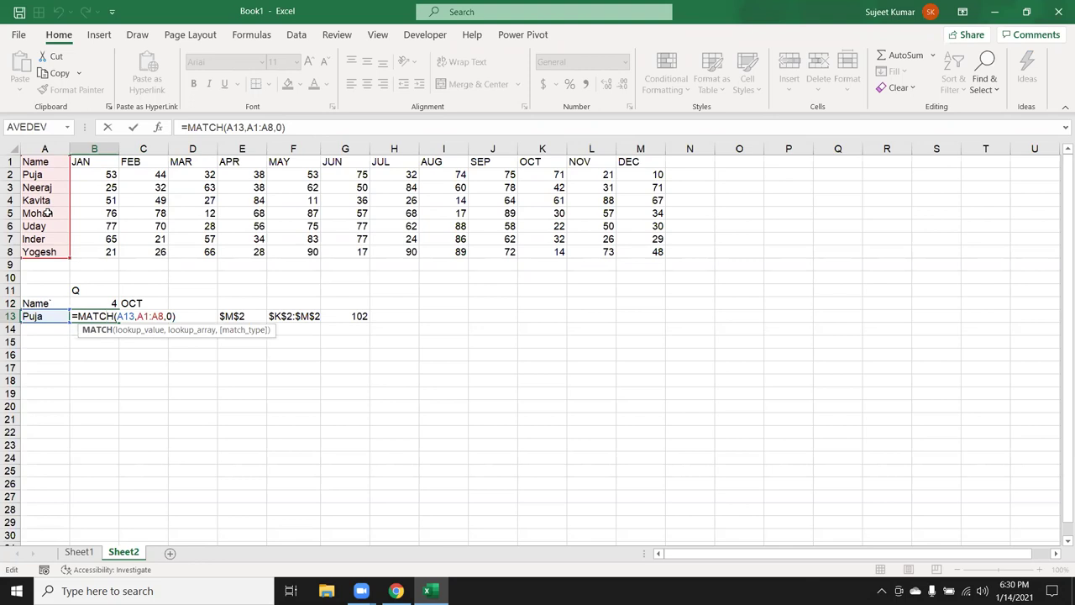
key("Return")
key("Up")
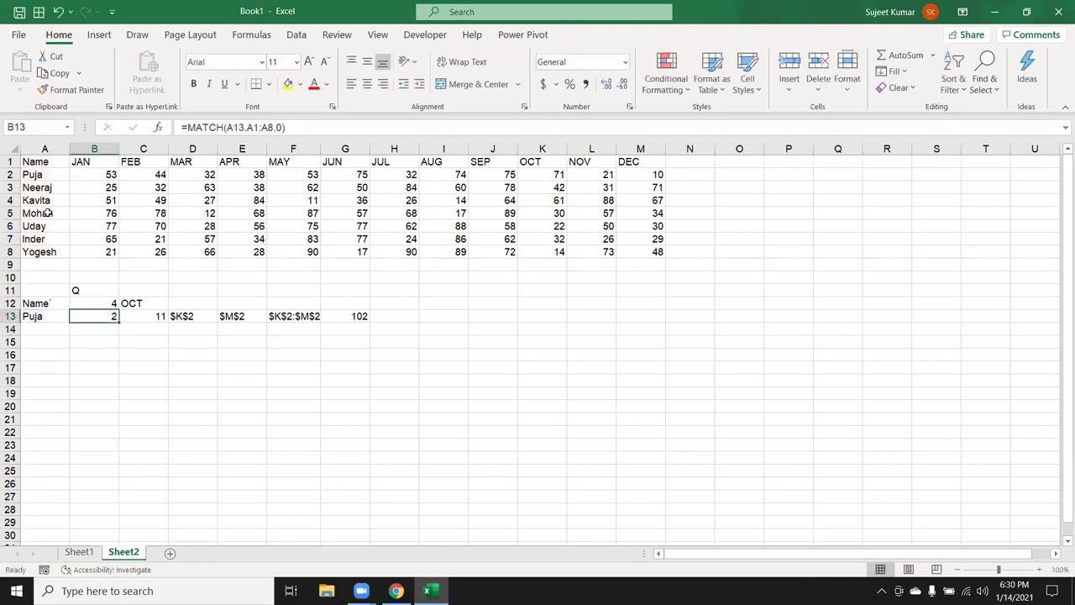
key("Right")
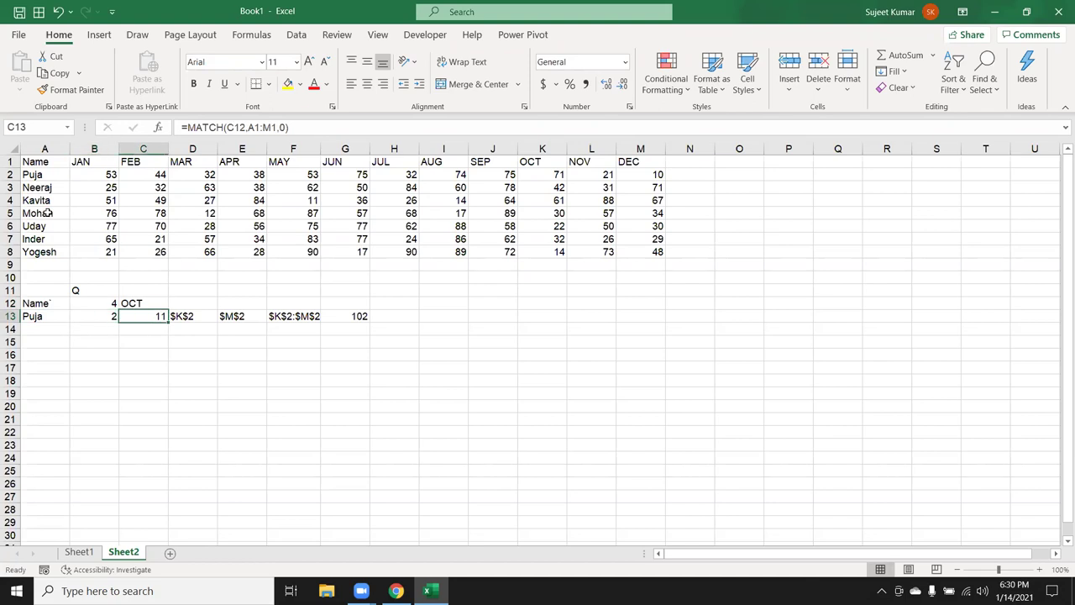
key("Up")
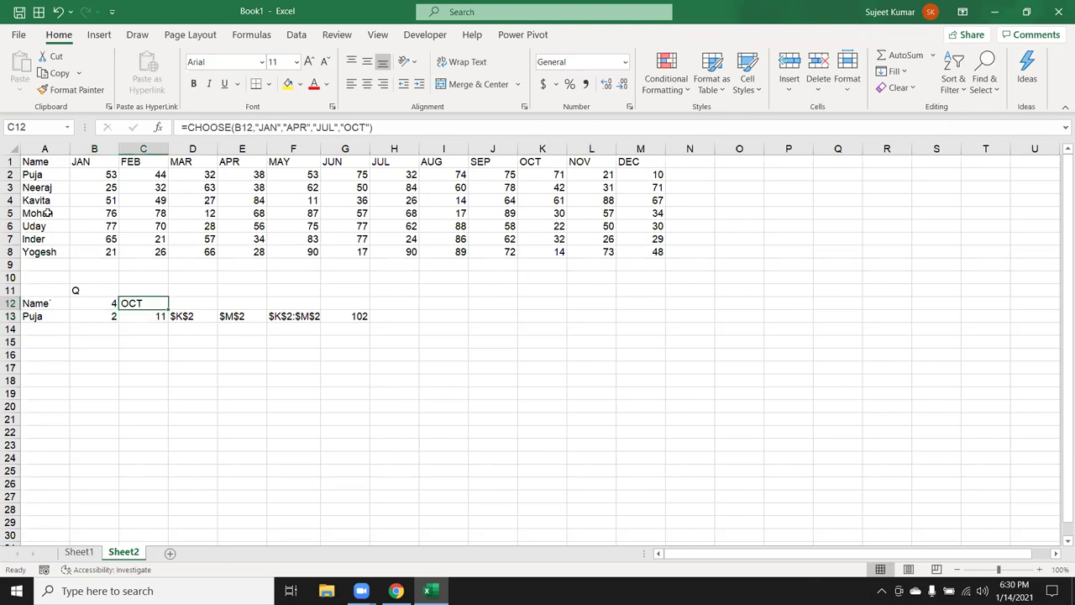
key("Down")
key("Left")
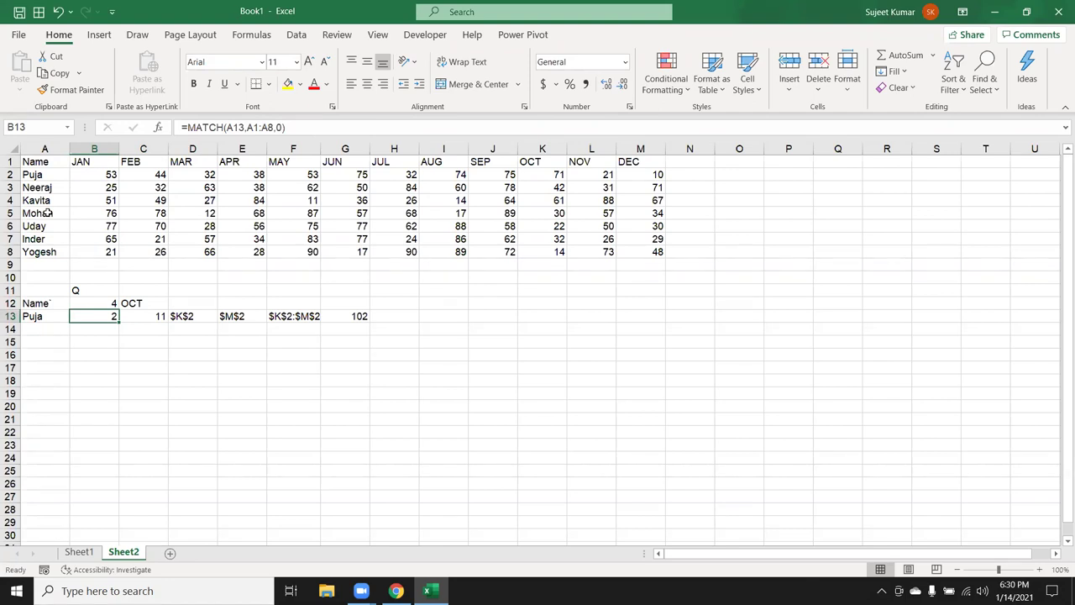
key("Left")
key("Up")
key("Up")
key("Up")
key("Up")
key("Up")
key("ctrl+shift+Up")
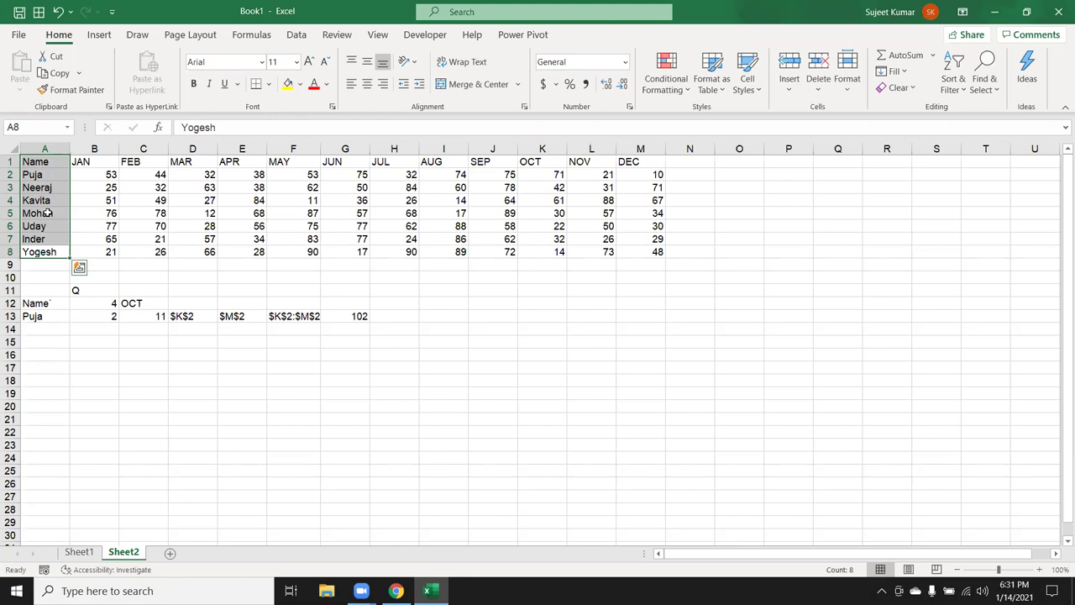
left_click(40, 162)
left_click_drag(41, 162, 38, 252)
left_click_drag(28, 161, 623, 165)
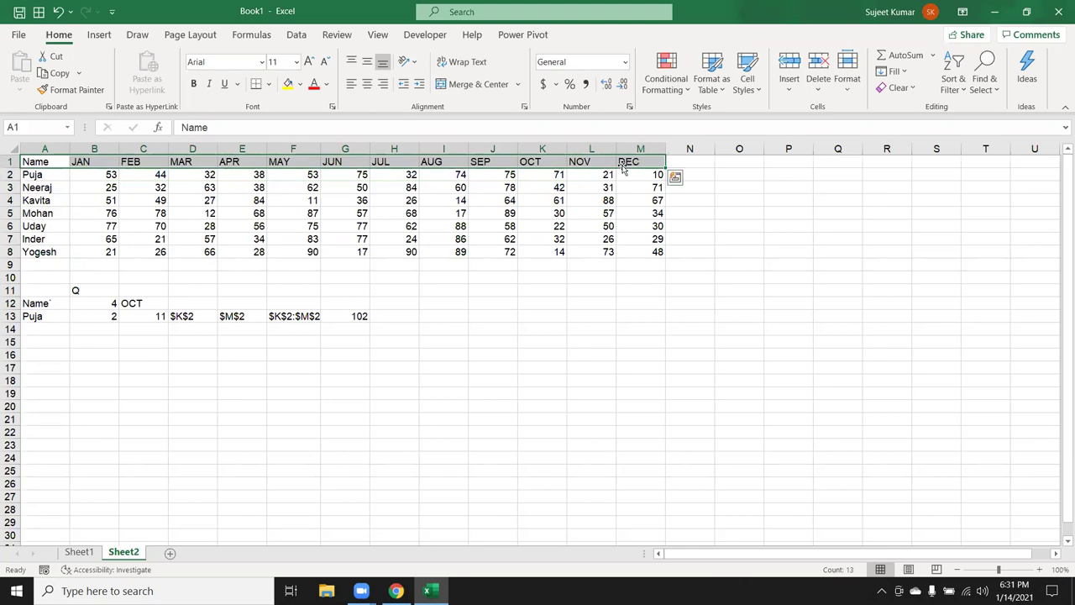
left_click(113, 318)
double_click(129, 304)
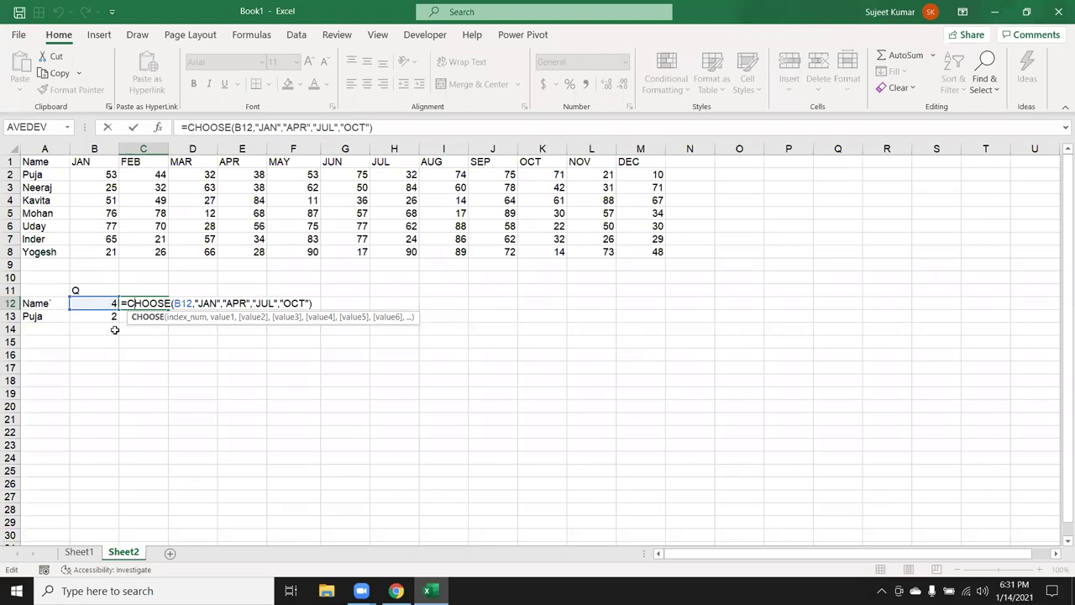
key("Return")
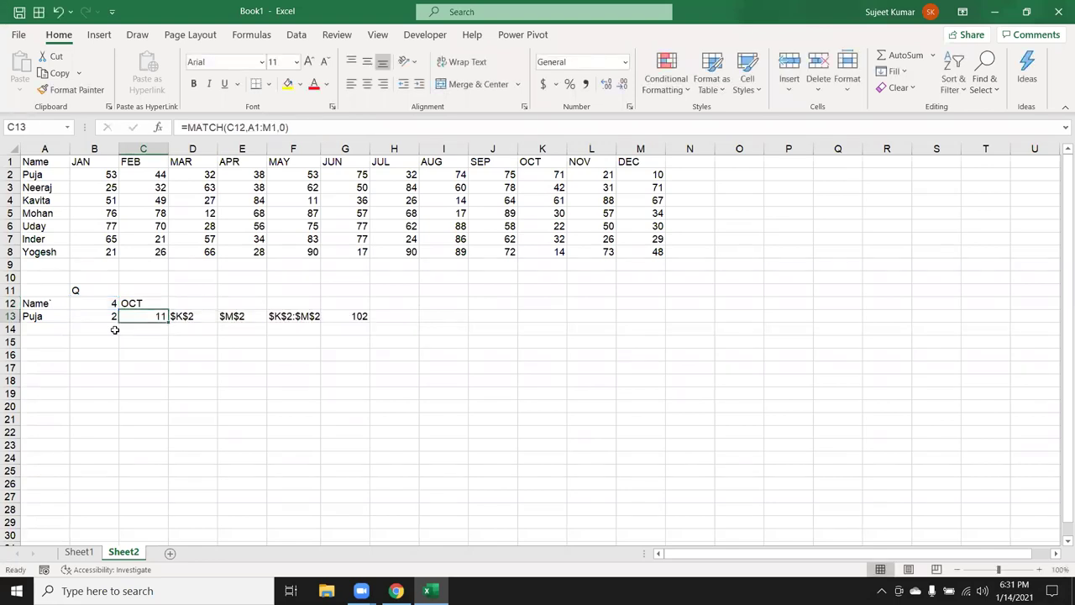
key("Up")
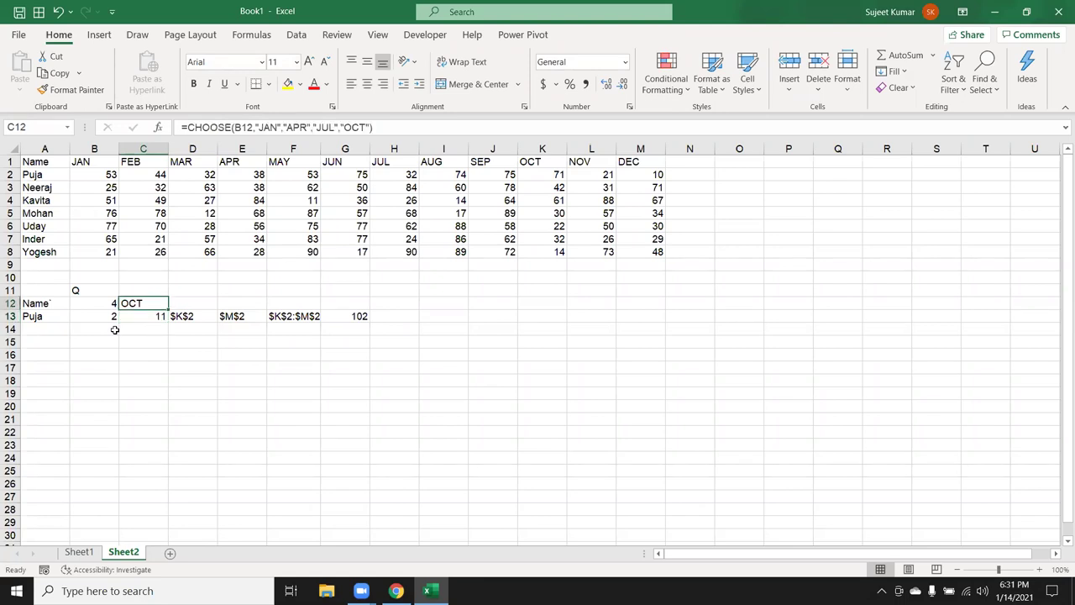
key("Down")
key("Left")
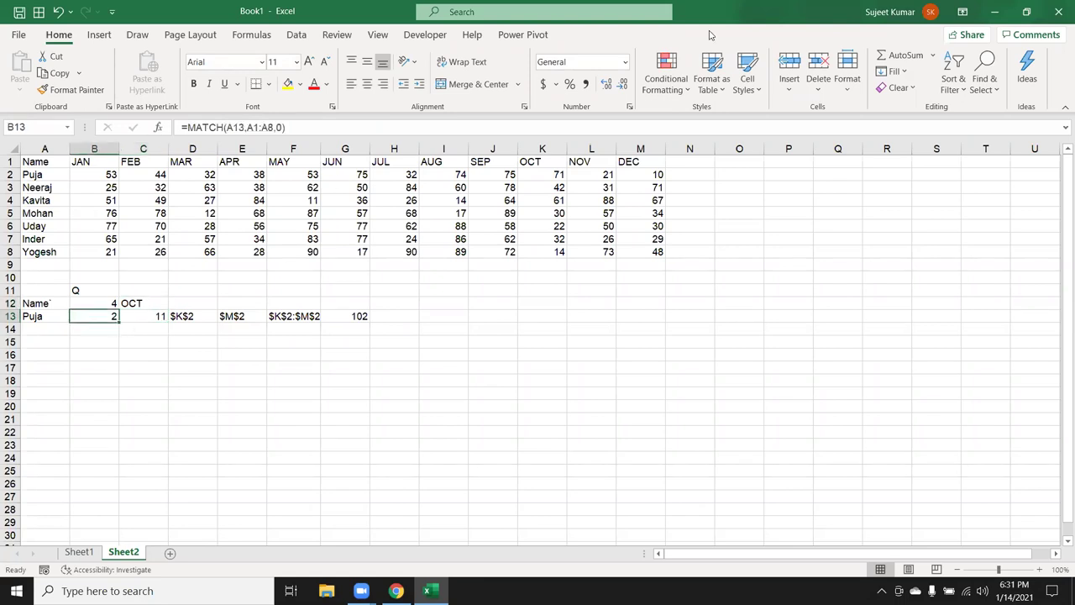
left_click(67, 178)
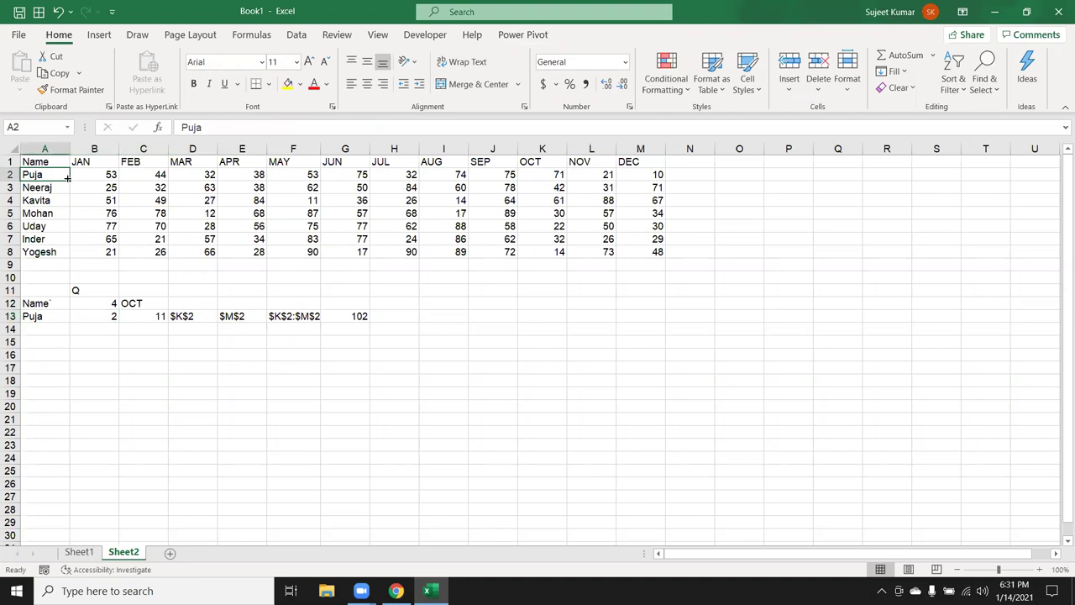
key("Right")
key("Right")
key("Down")
key("Down")
key("Down")
key("Down")
key("Down")
key("Down")
key("Down")
key("Down")
key("Up")
key("Up")
key("Up")
key("Up")
key("Left")
key("Right")
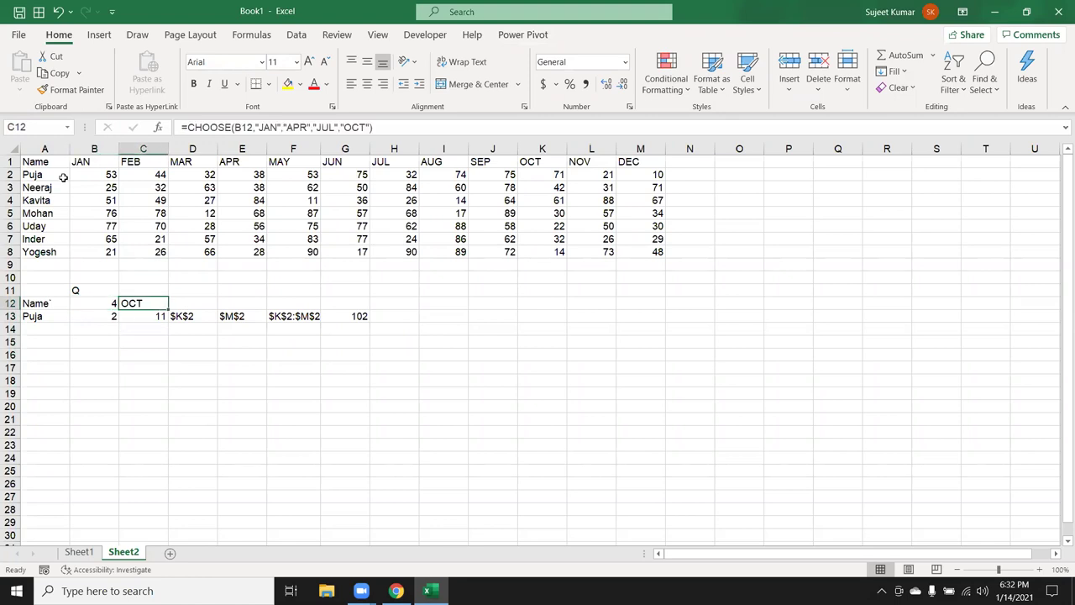
key("Down")
key("F2")
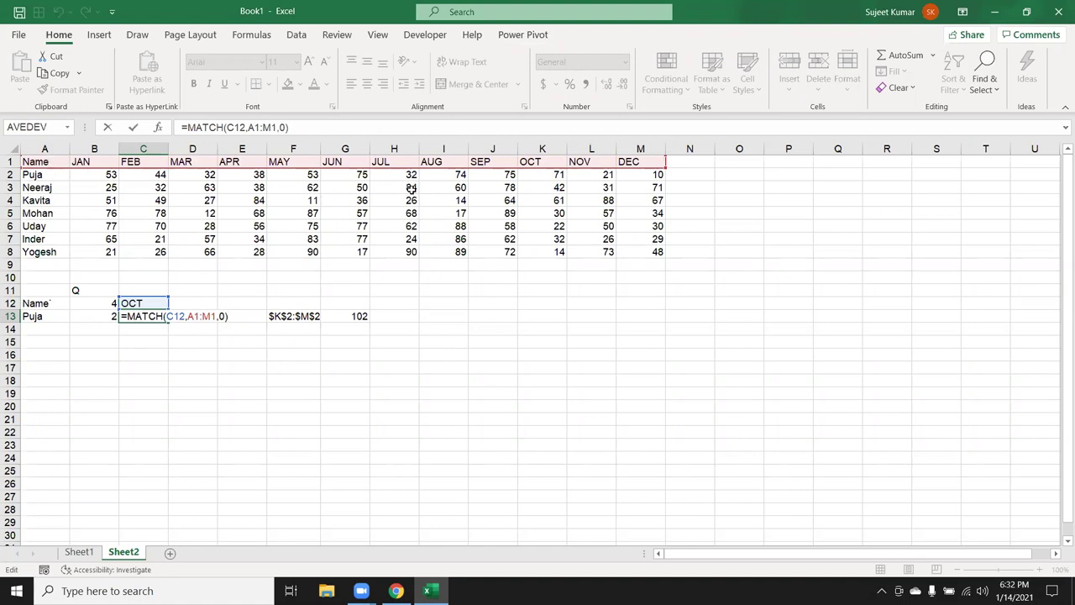
key("Return")
key("Up")
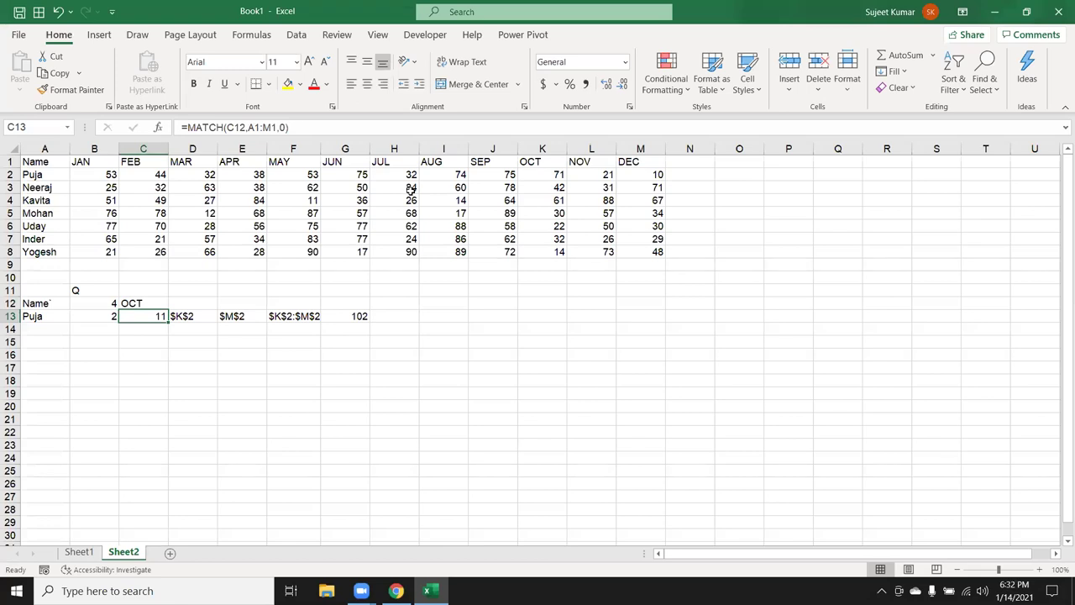
key("Left")
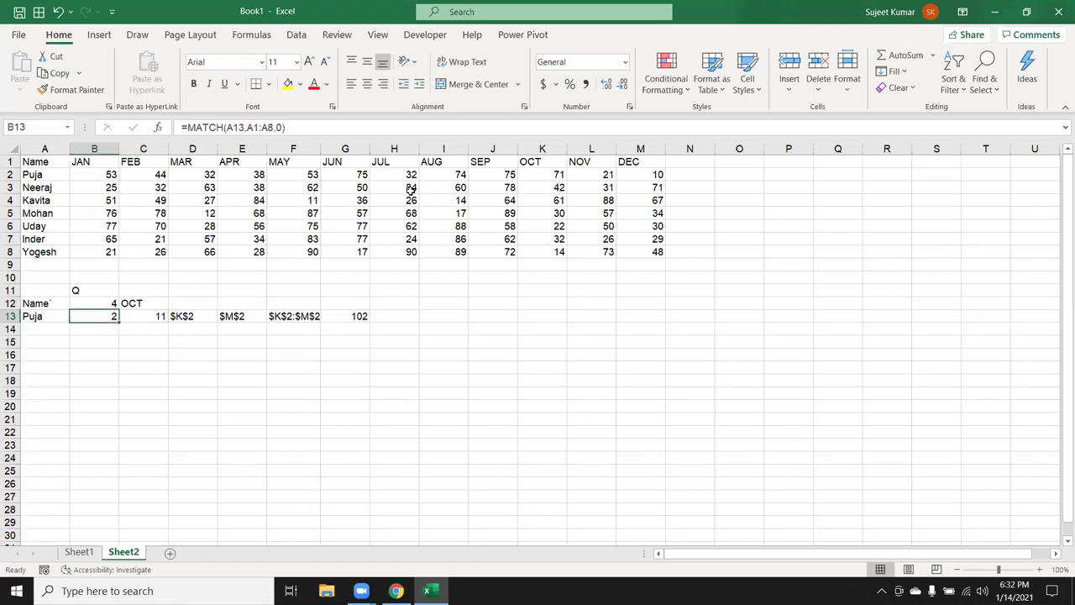
key("Up")
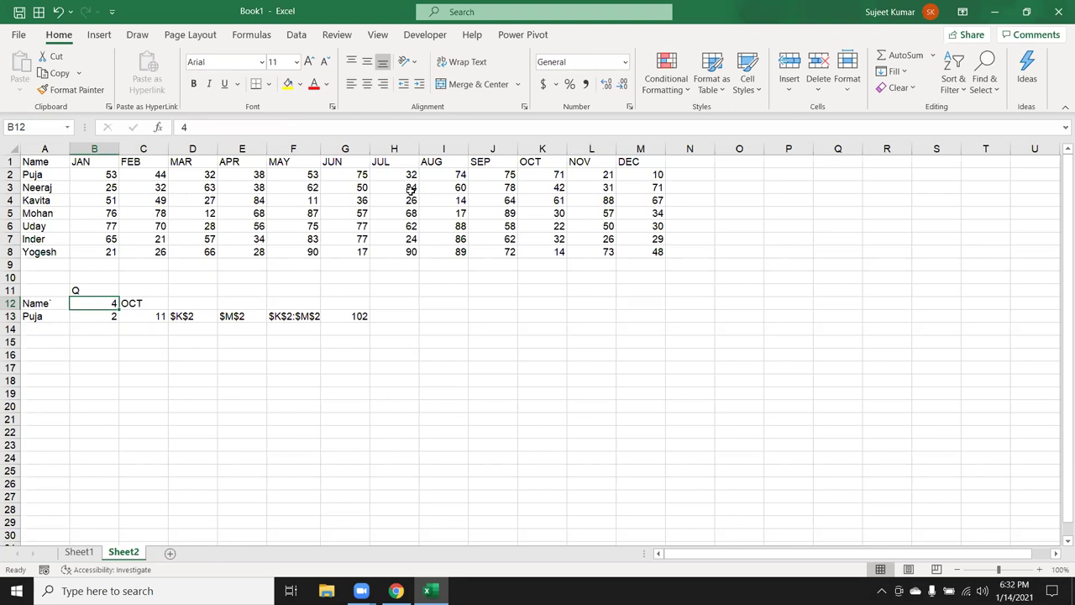
key("Down")
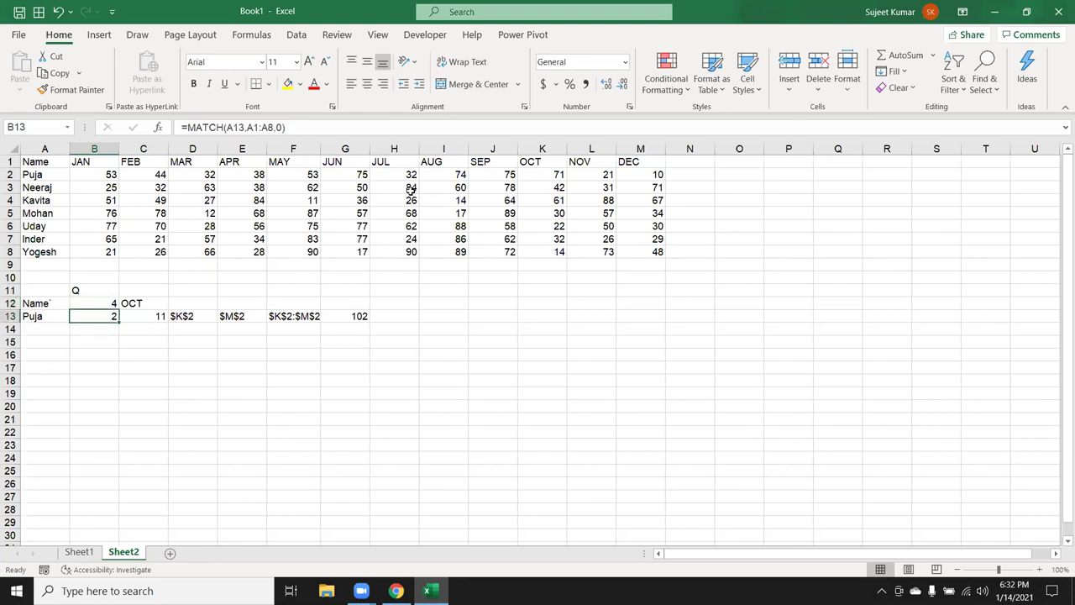
key("Right")
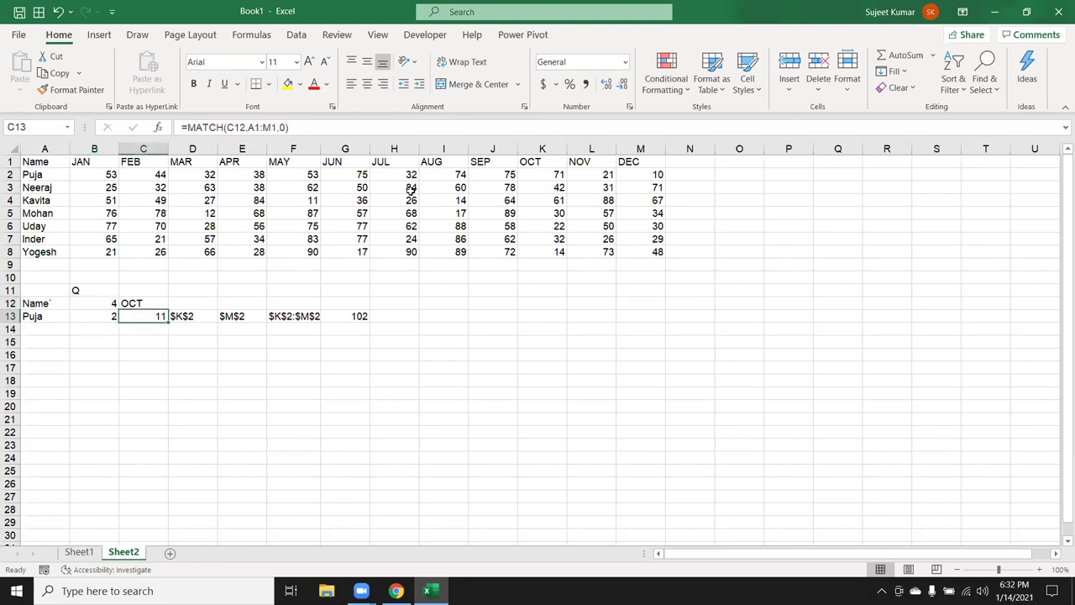
left_click(559, 175)
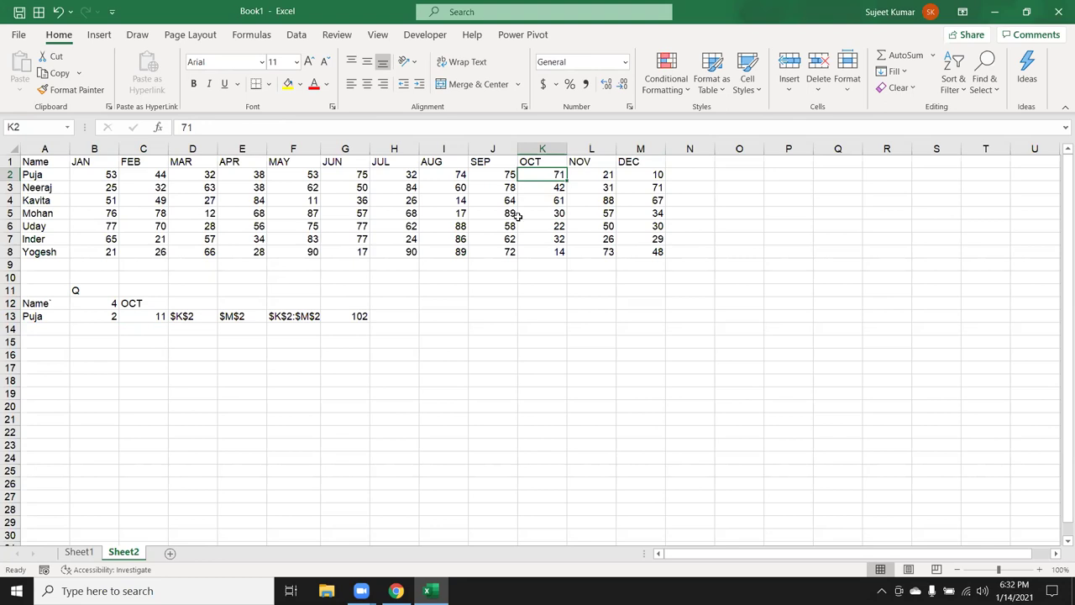
left_click_drag(110, 318, 141, 324)
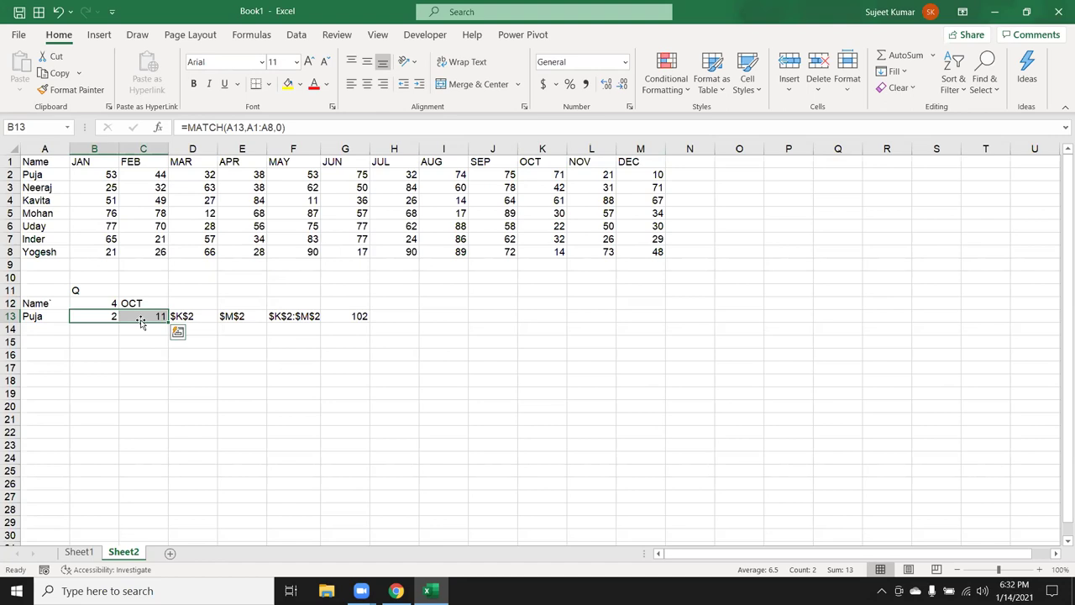
left_click(143, 323)
key("Right")
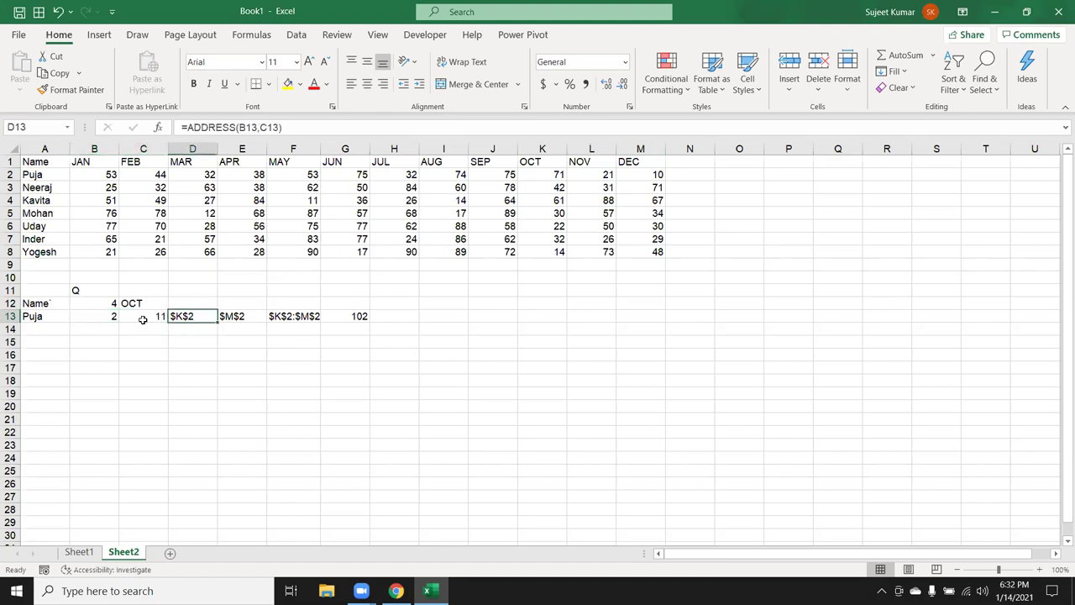
key("F2")
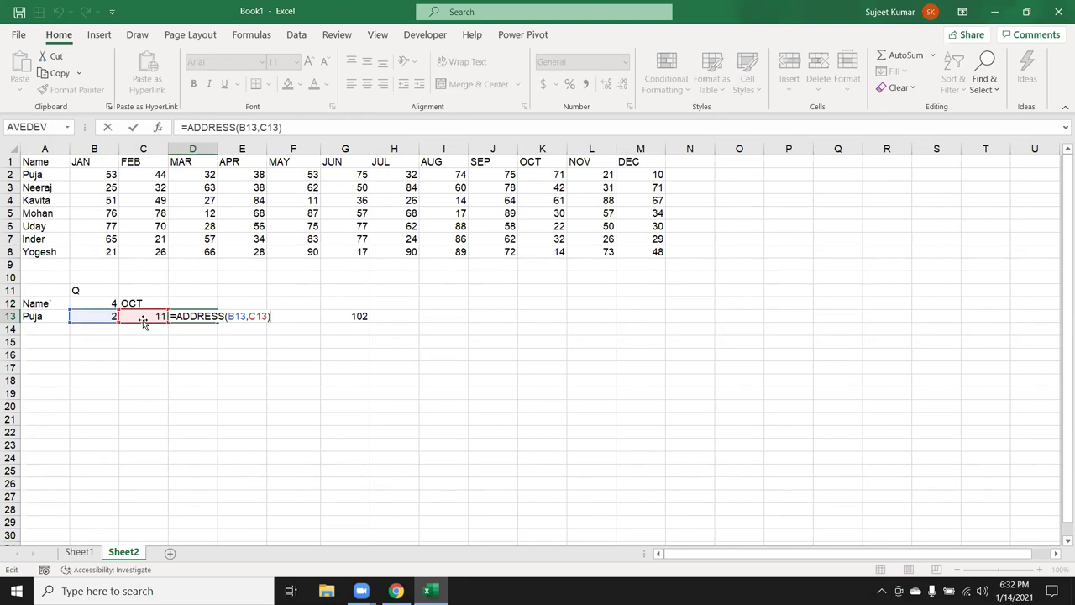
key("Return")
key("Up")
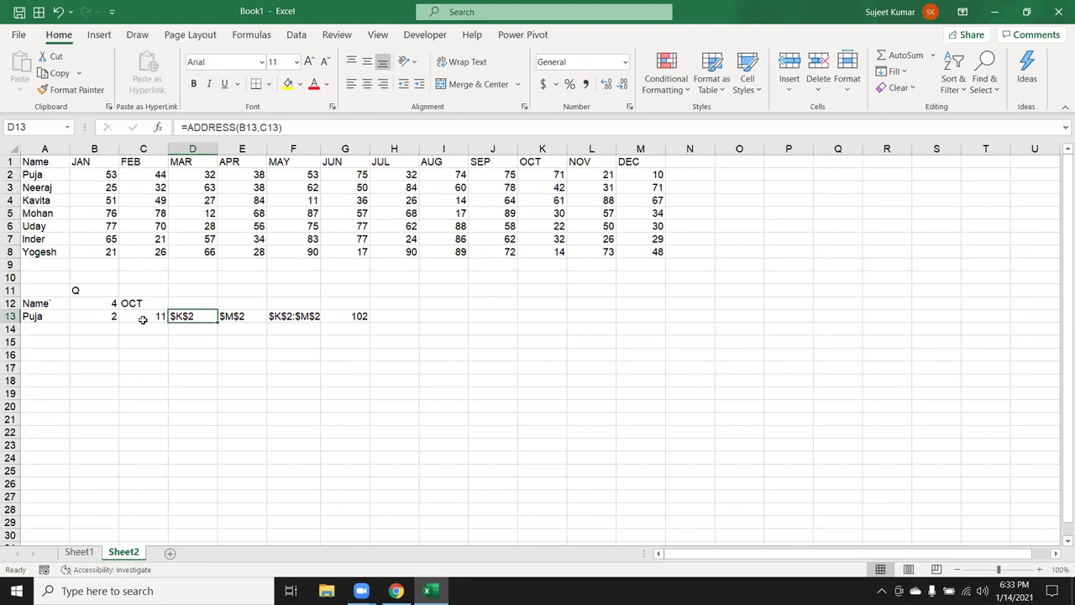
key("Right")
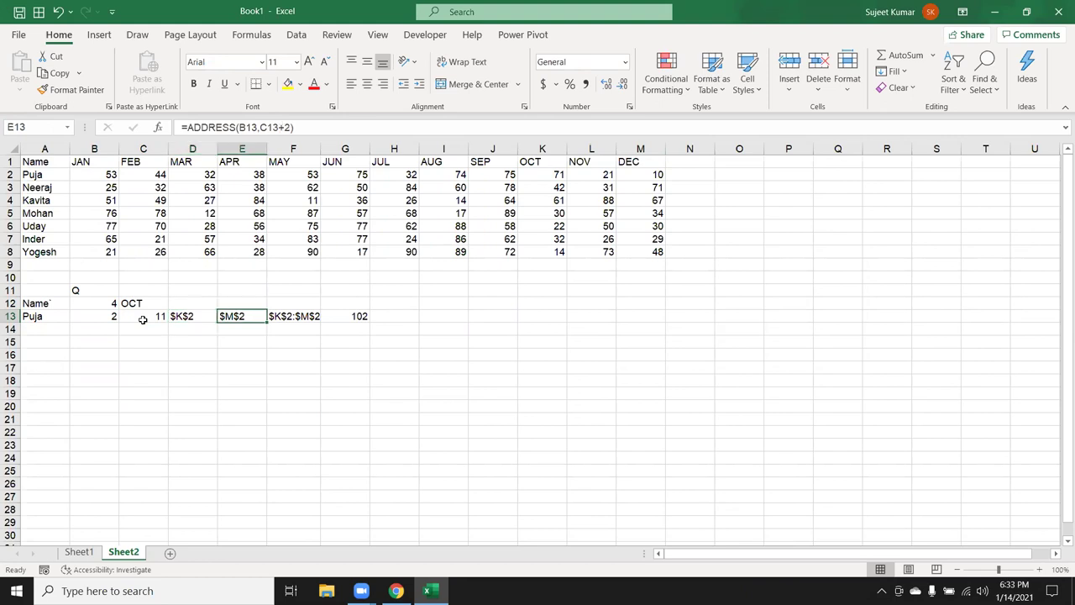
key("F2")
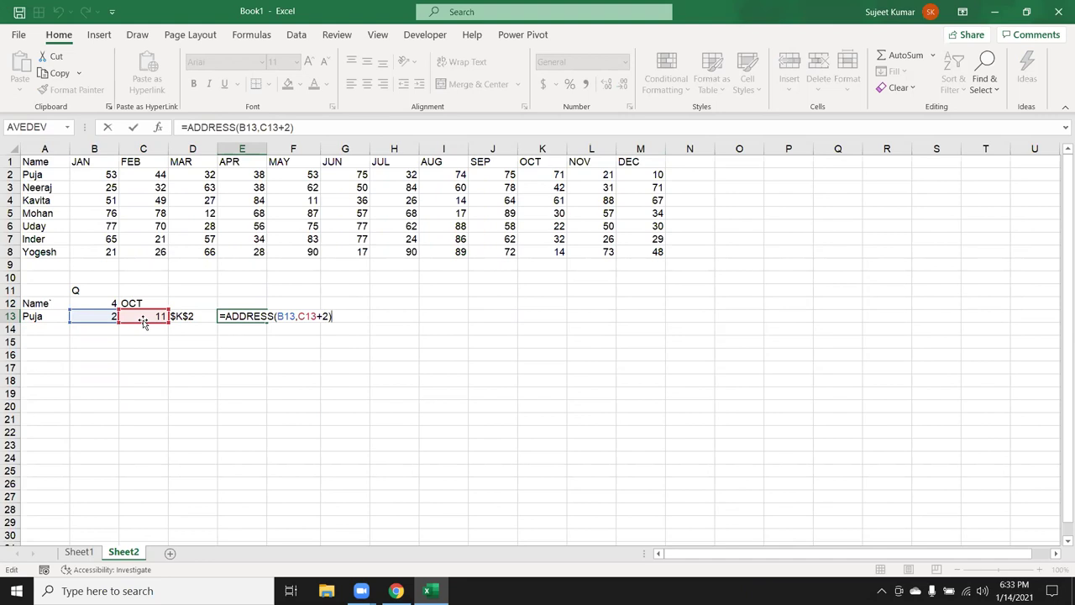
key("Return")
key("Up")
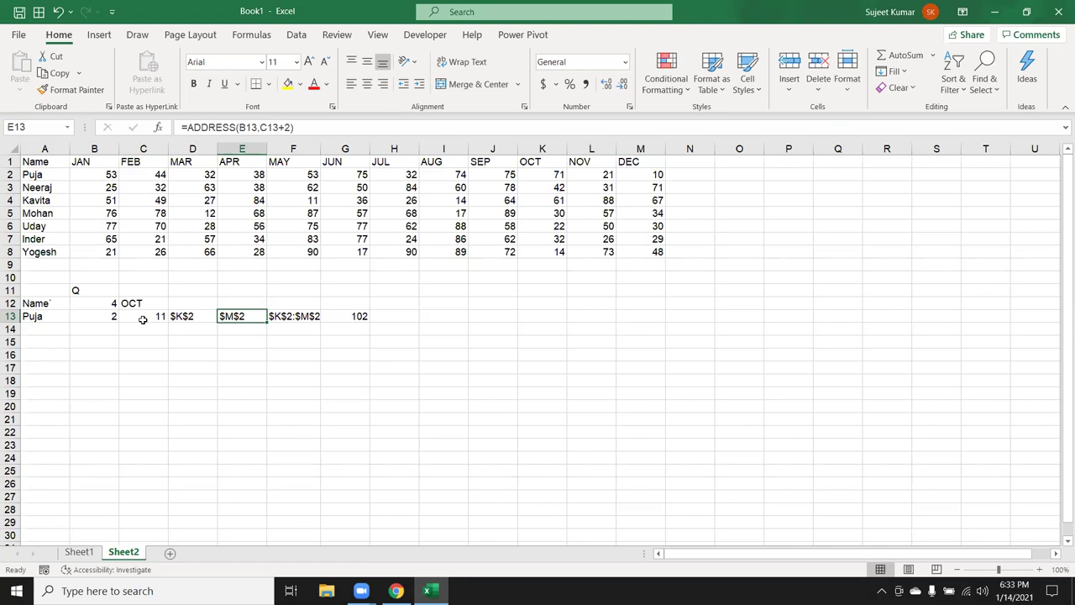
key("Right")
key("Down")
key("Up")
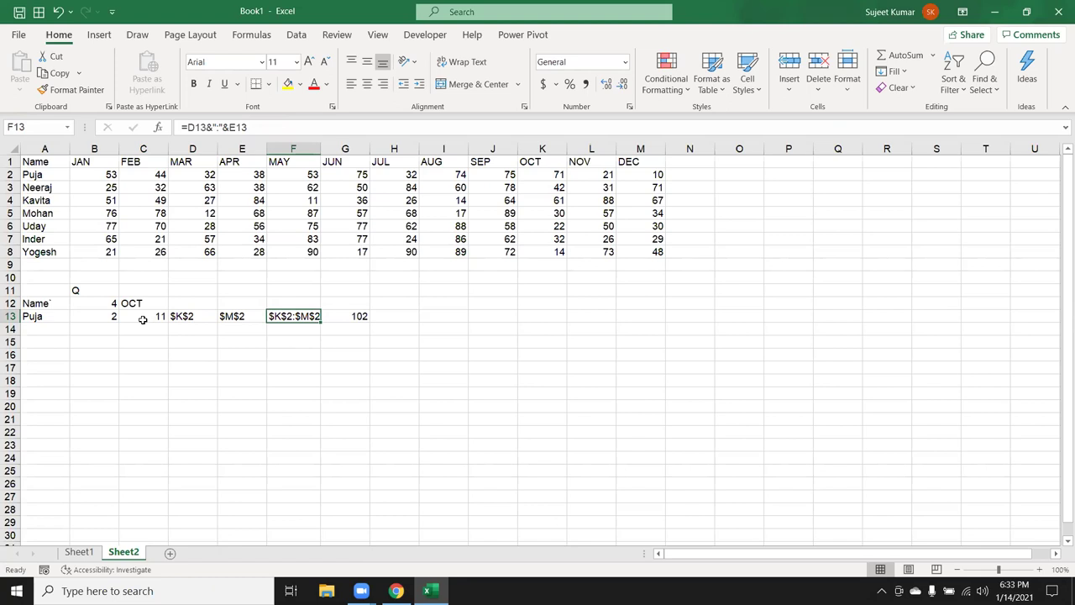
Step: Review F13's $K$2:$M$2 range formula and select Puja's OCT–DEC values to check their sum
key("F2")
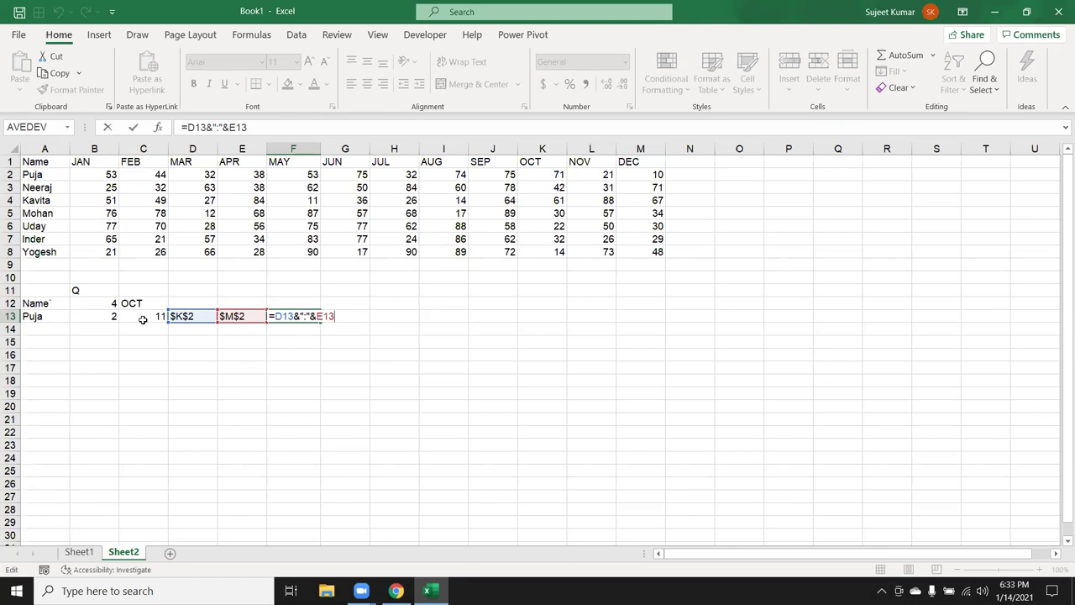
key("Return")
key("Up")
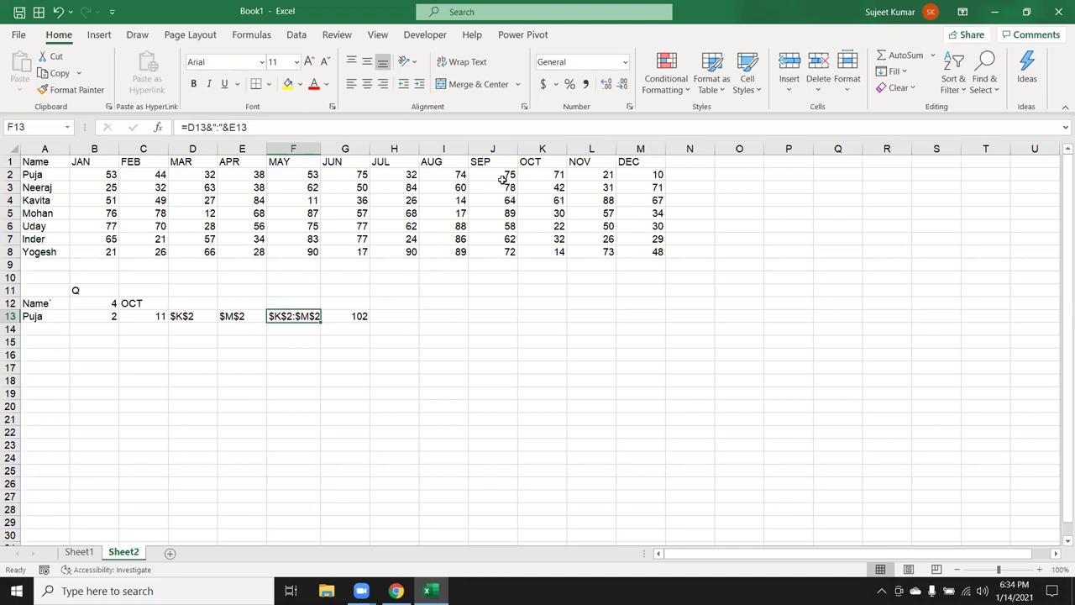
left_click_drag(534, 178, 649, 179)
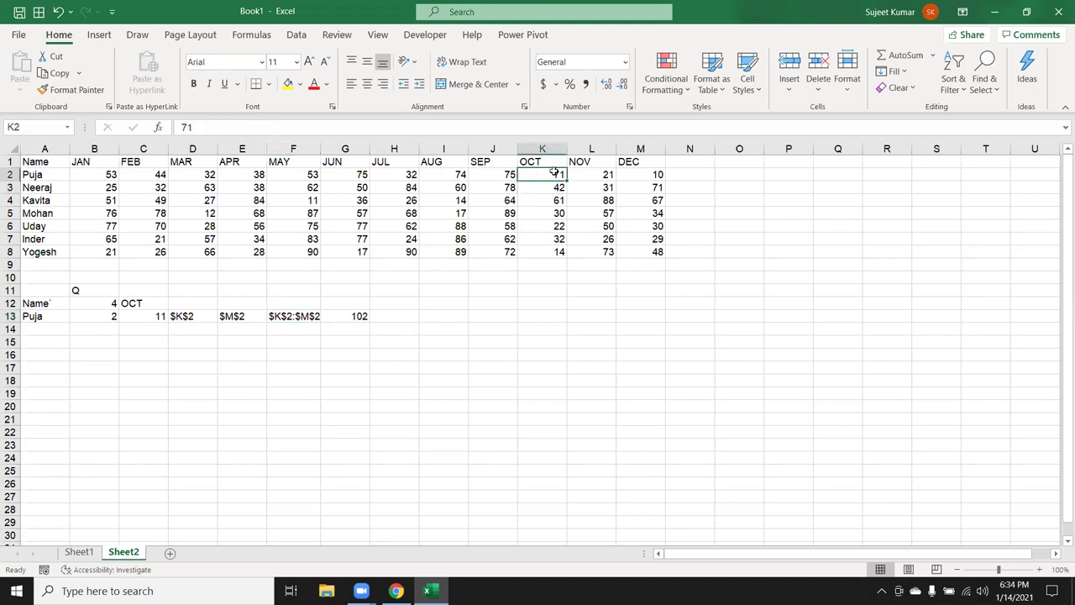
left_click(306, 317)
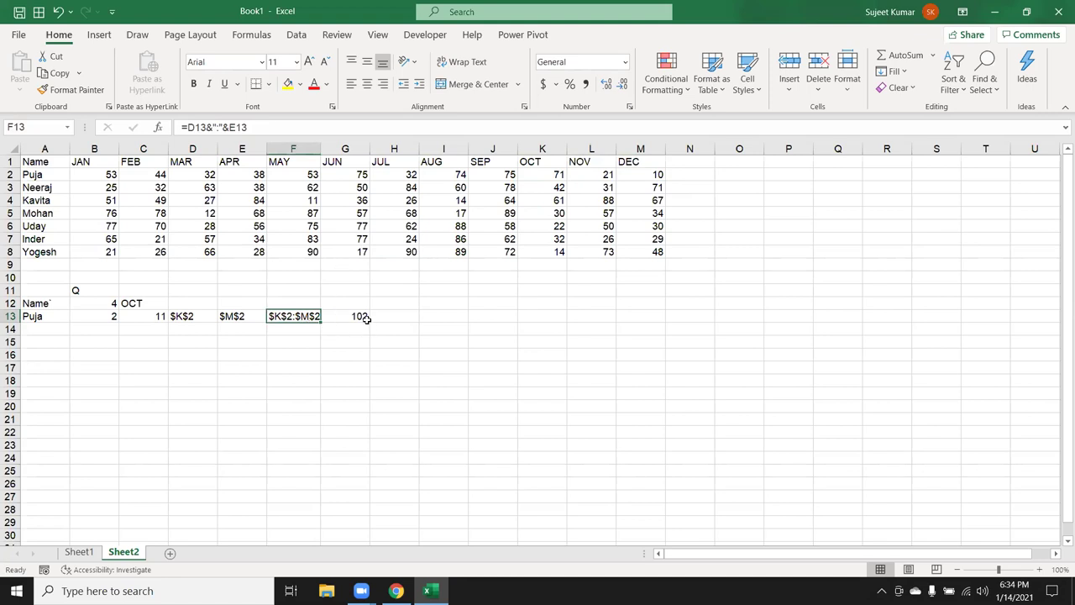
Step: Inspect G13's SUM(INDIRECT(F13)) formula without changes and show the formula auditing tools
left_click(352, 317)
double_click(351, 317)
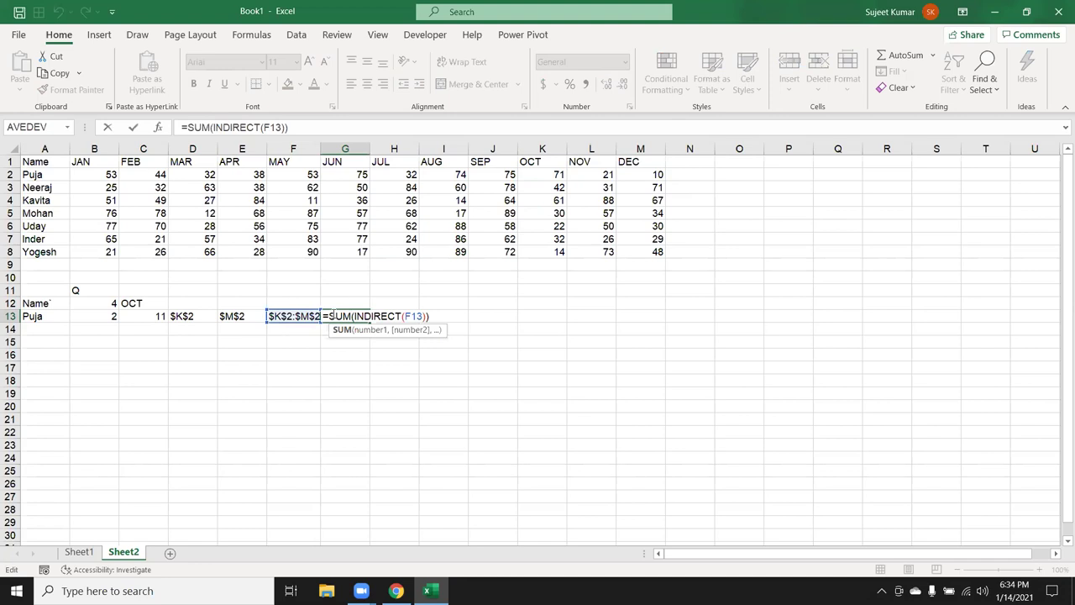
left_click_drag(353, 317, 422, 321)
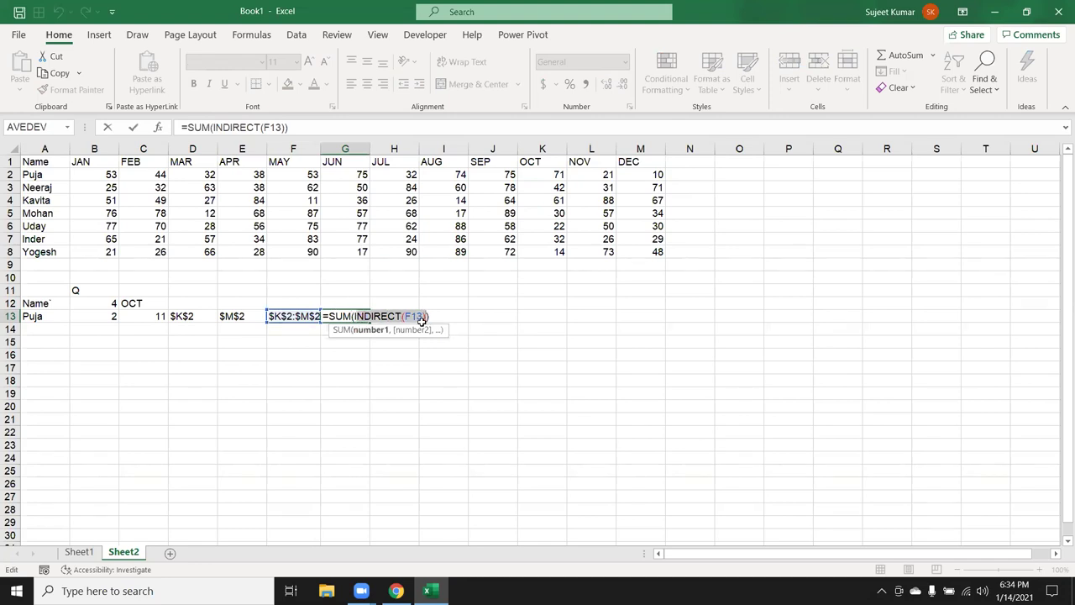
key("Escape")
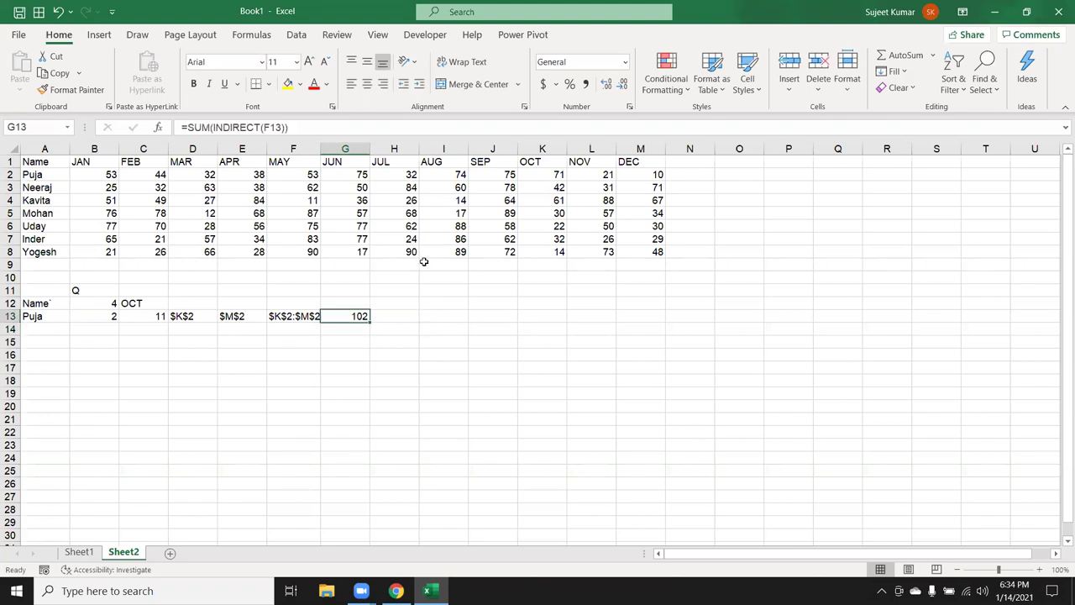
left_click(252, 34)
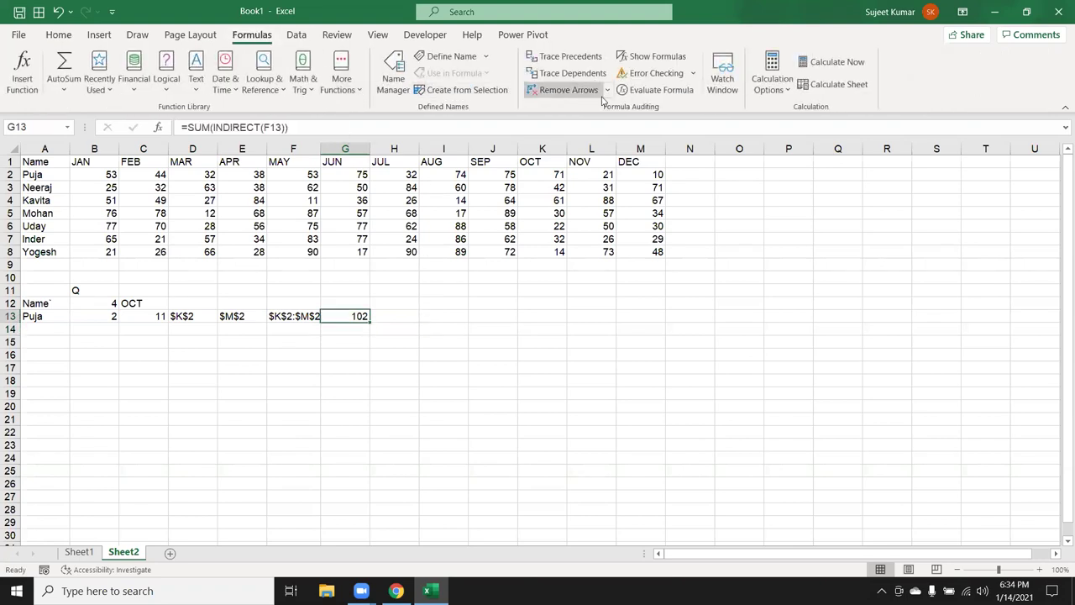
left_click(655, 90)
left_click(512, 333)
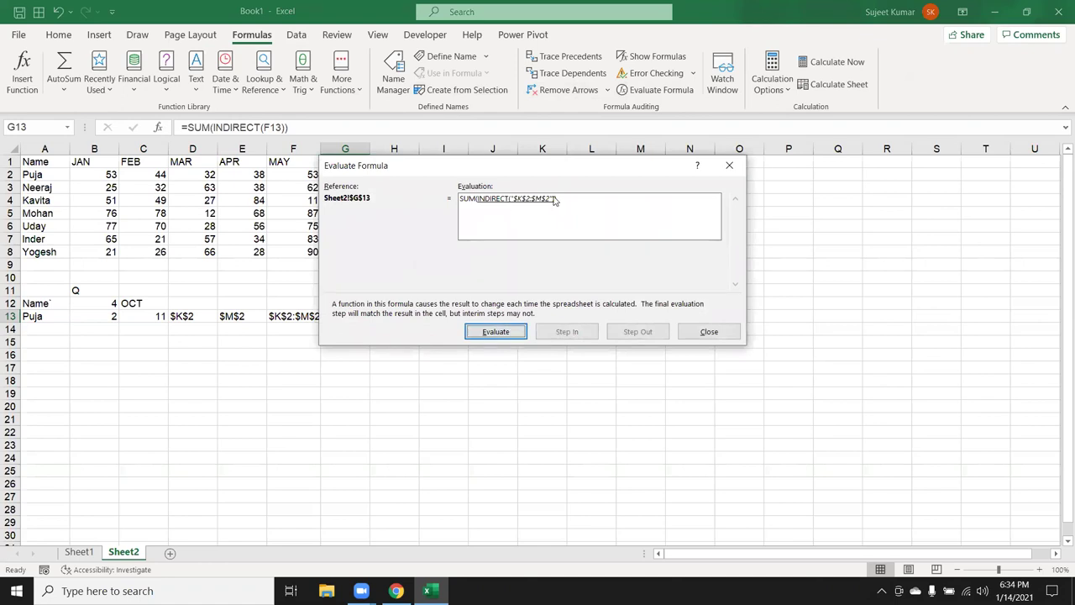
left_click(504, 339)
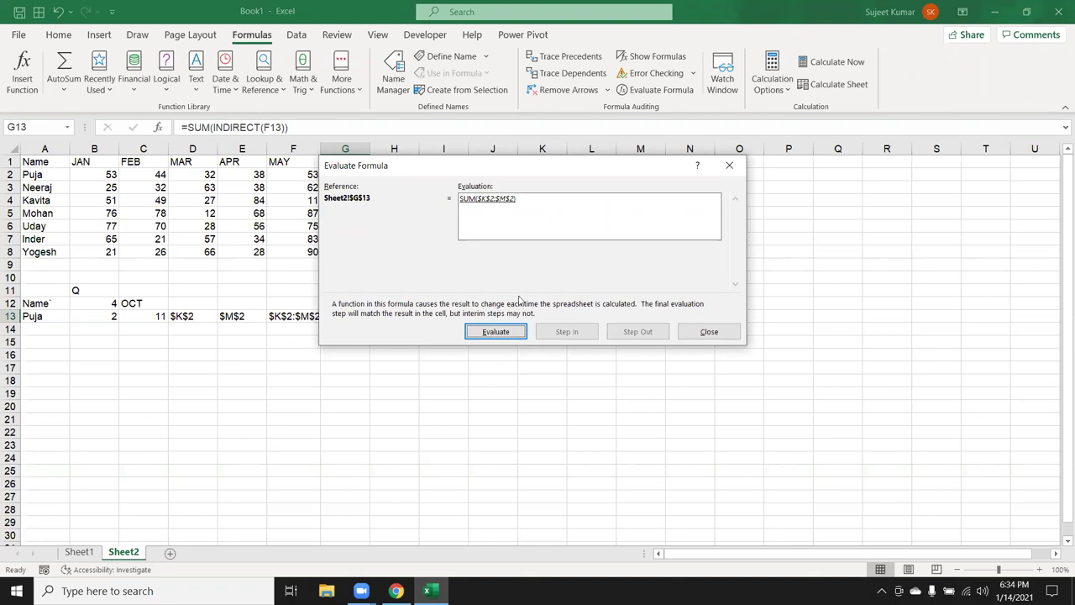
left_click(506, 333)
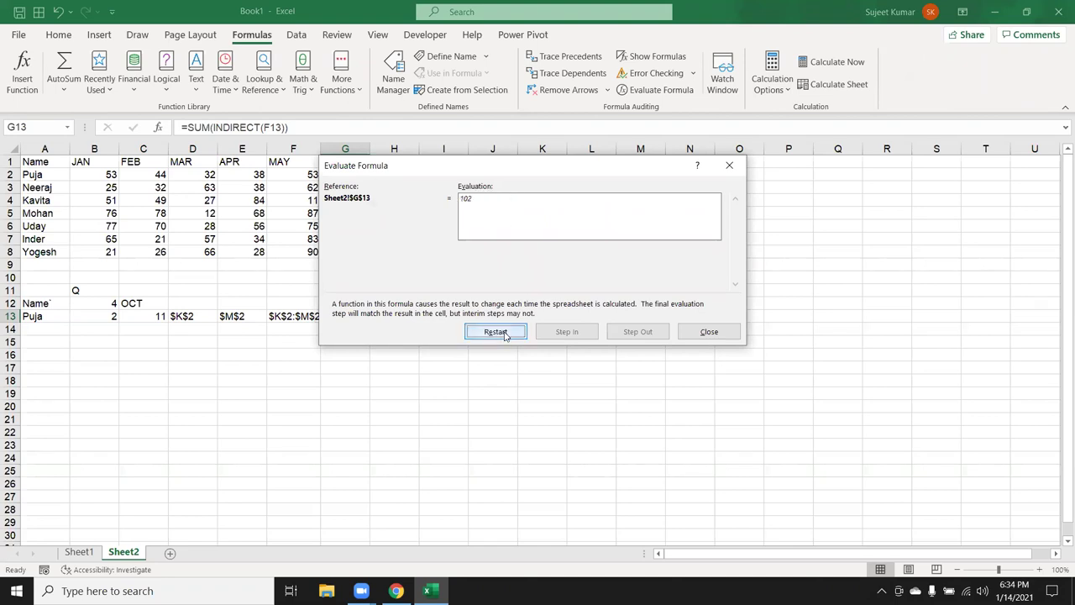
left_click(714, 332)
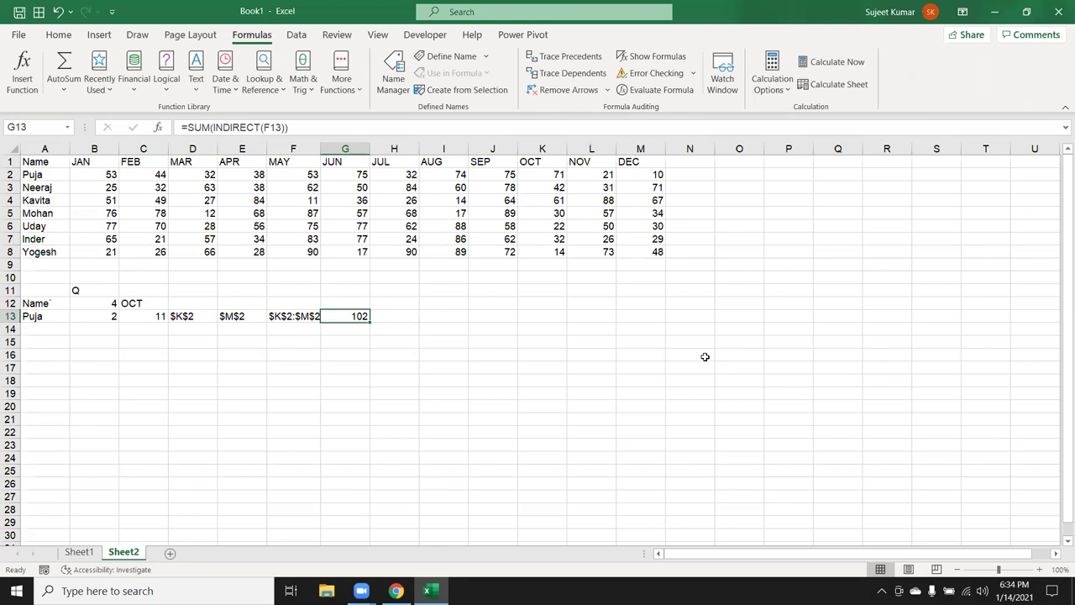
Step: Enter the name Uday in cell A15
key("Left")
key("Left")
key("Left")
key("Left")
key("Left")
key("Left")
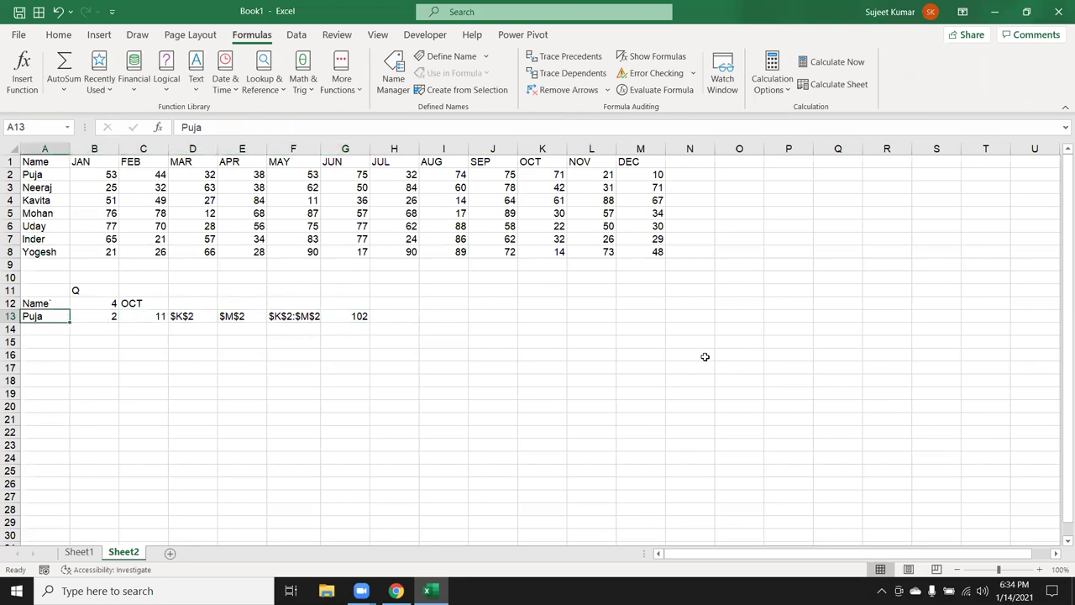
key("Right")
key("Down")
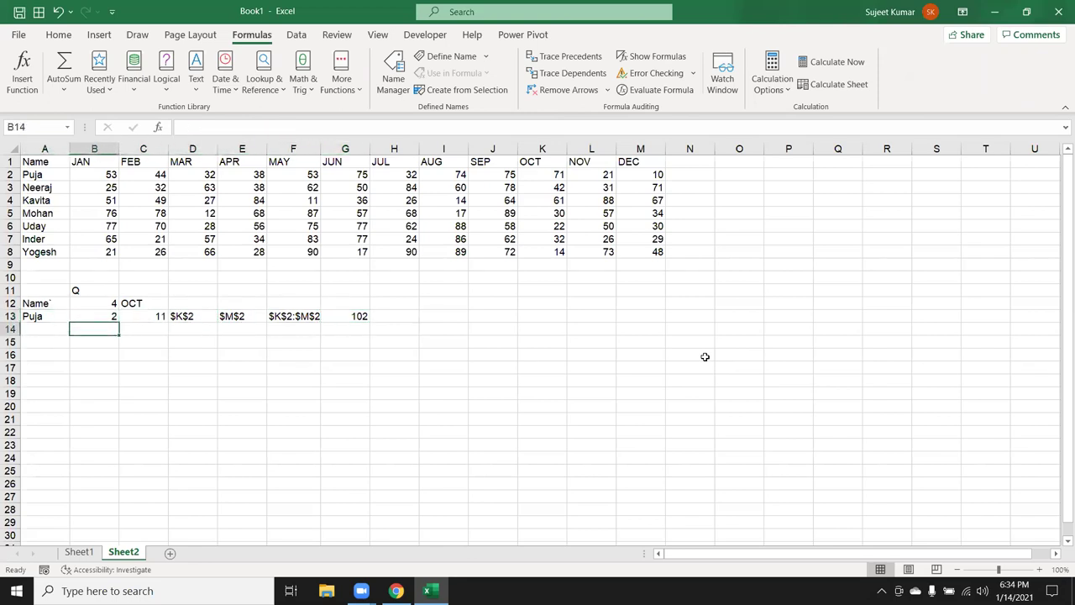
key("Down")
key("Left")
key("Up")
key("Up")
key("Down")
key("Down")
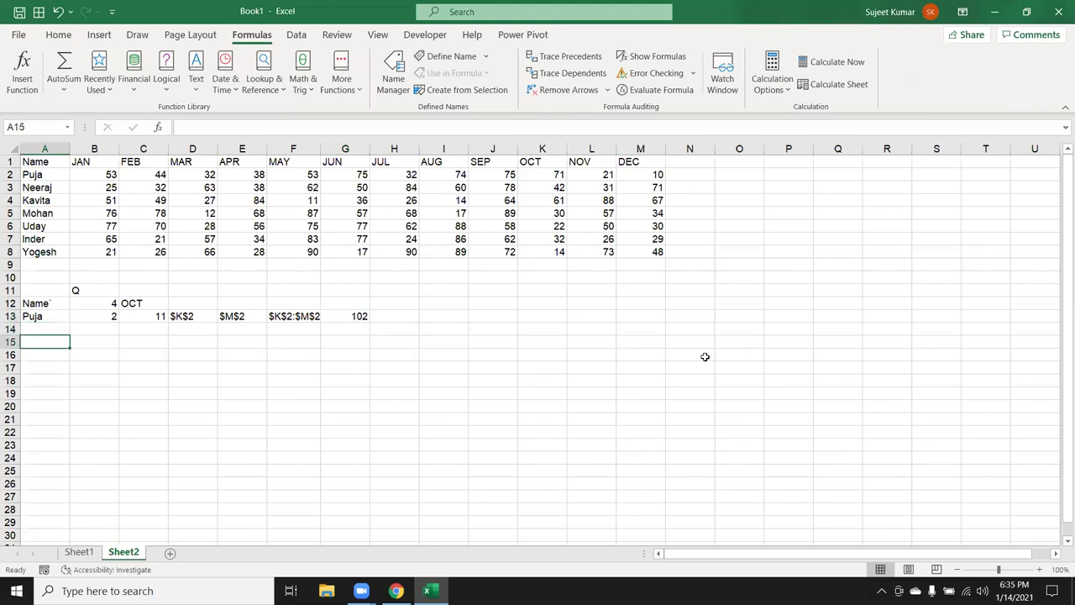
type("Udat")
key("BackSpace")
key("BackSpace")
type("y")
key("Tab")
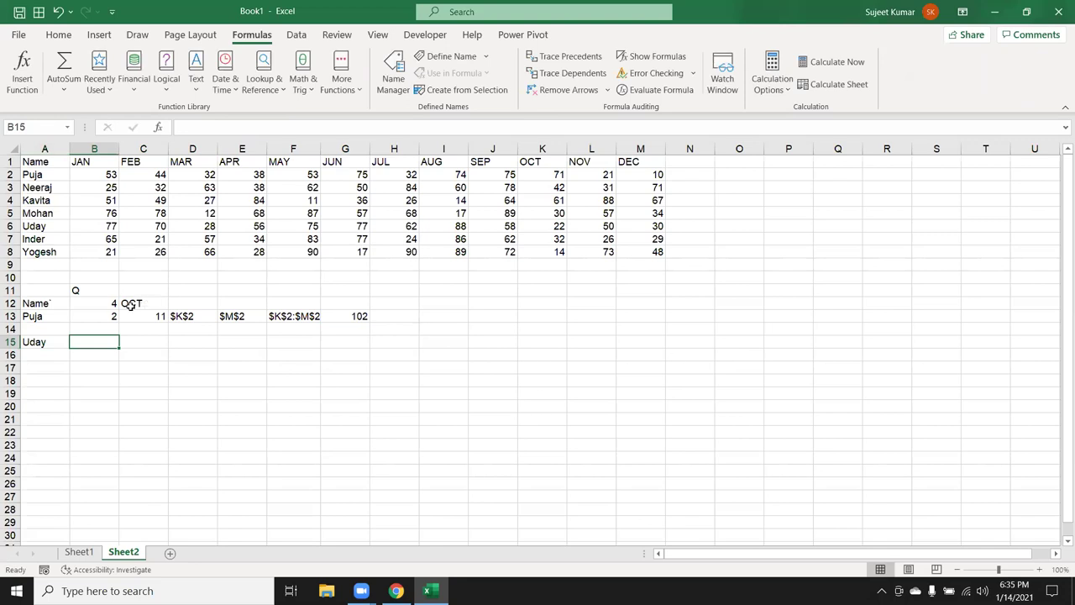
Step: Copy the MATCH(A13,A1:A8,0) expression from B13's formula
left_click(116, 314)
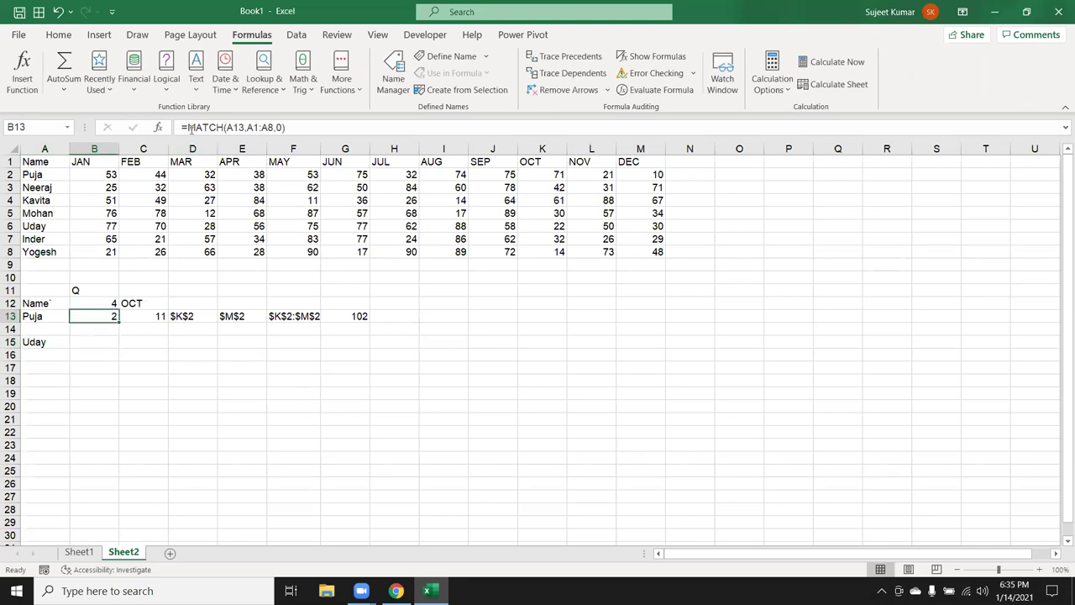
left_click_drag(188, 127, 245, 127)
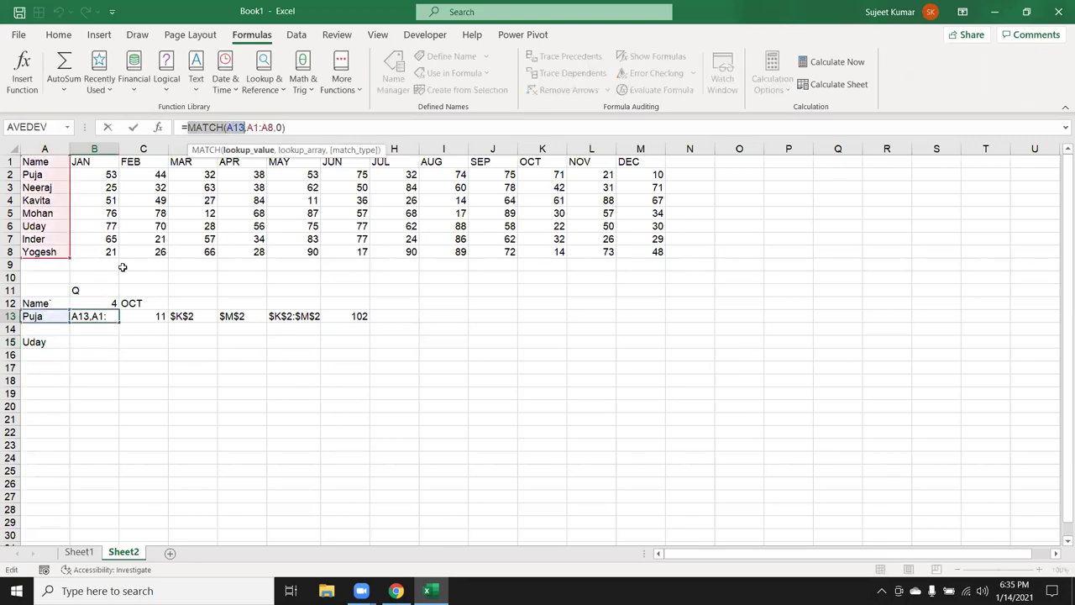
left_click(290, 128)
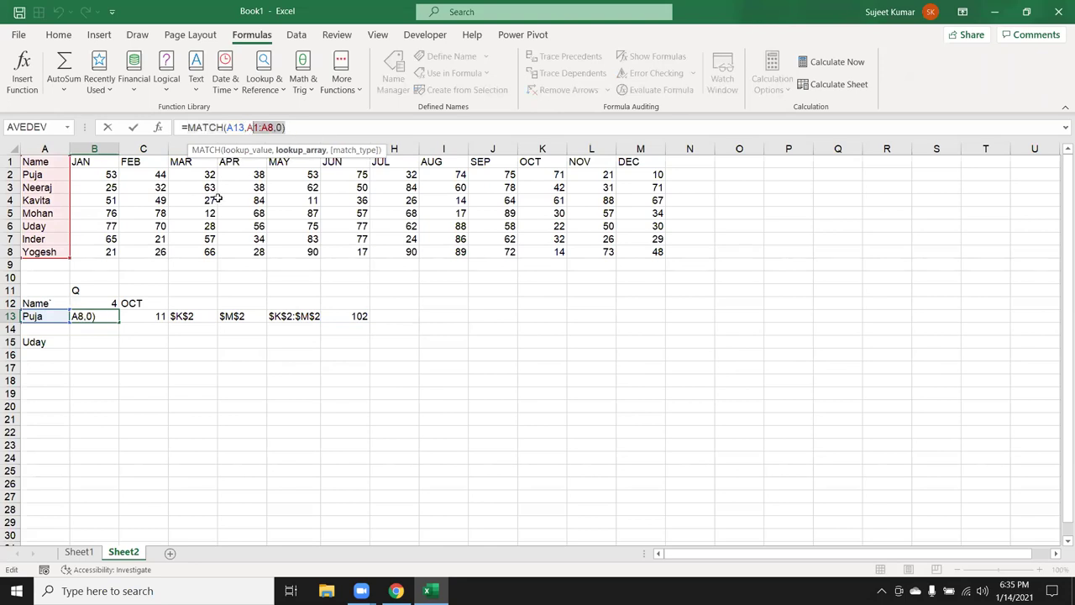
key("Escape")
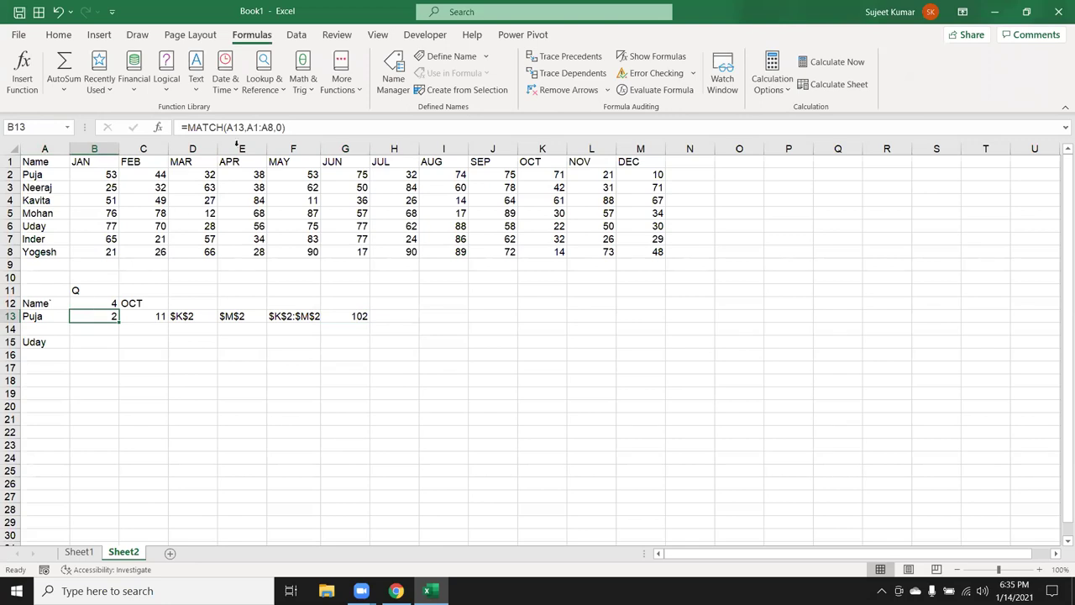
left_click_drag(285, 128, 186, 127)
key("ctrl+c")
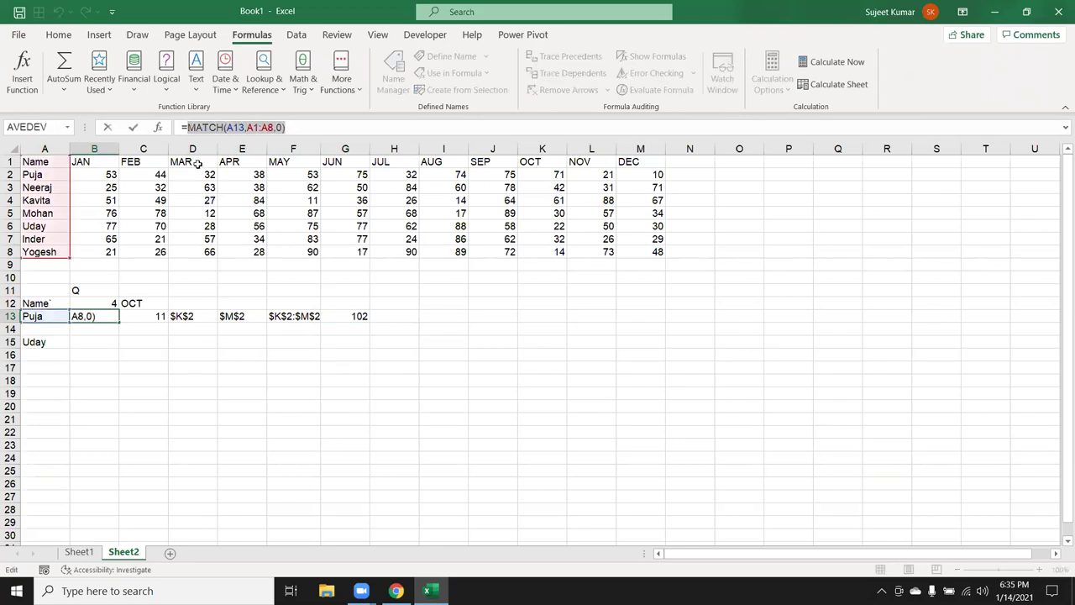
key("Escape")
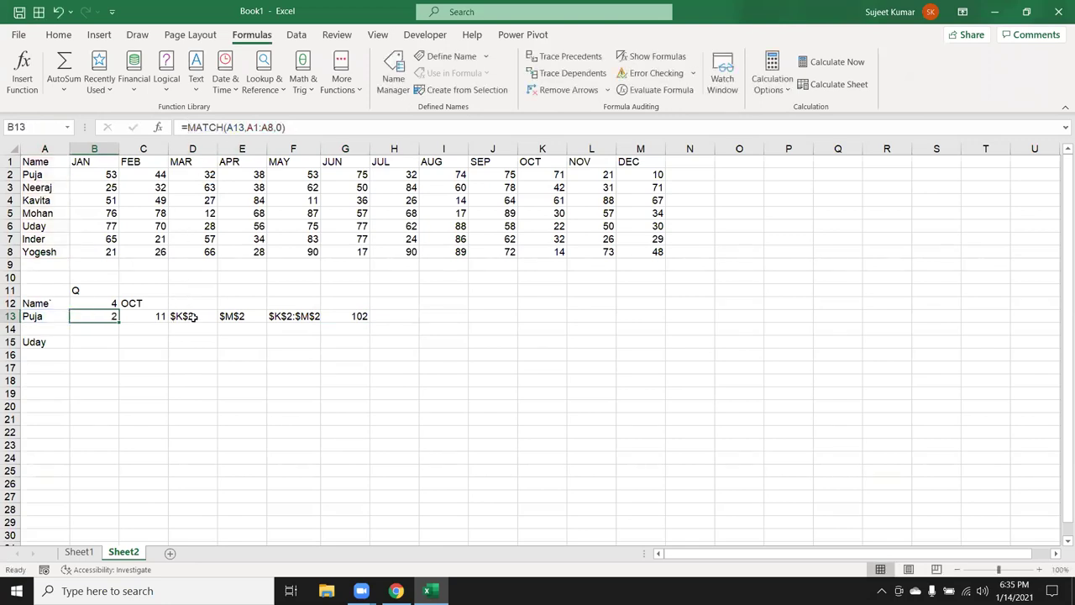
left_click(194, 316)
double_click(193, 316)
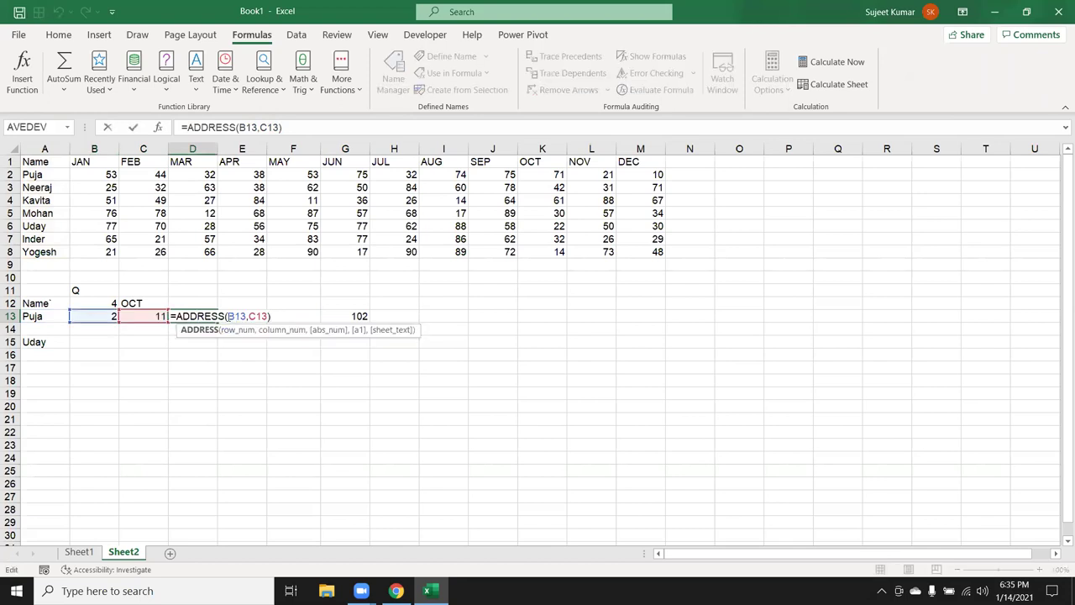
Step: Replace the B13 argument in D13's ADDRESS formula with MATCH(A13,A1:A8,0)
double_click(238, 315)
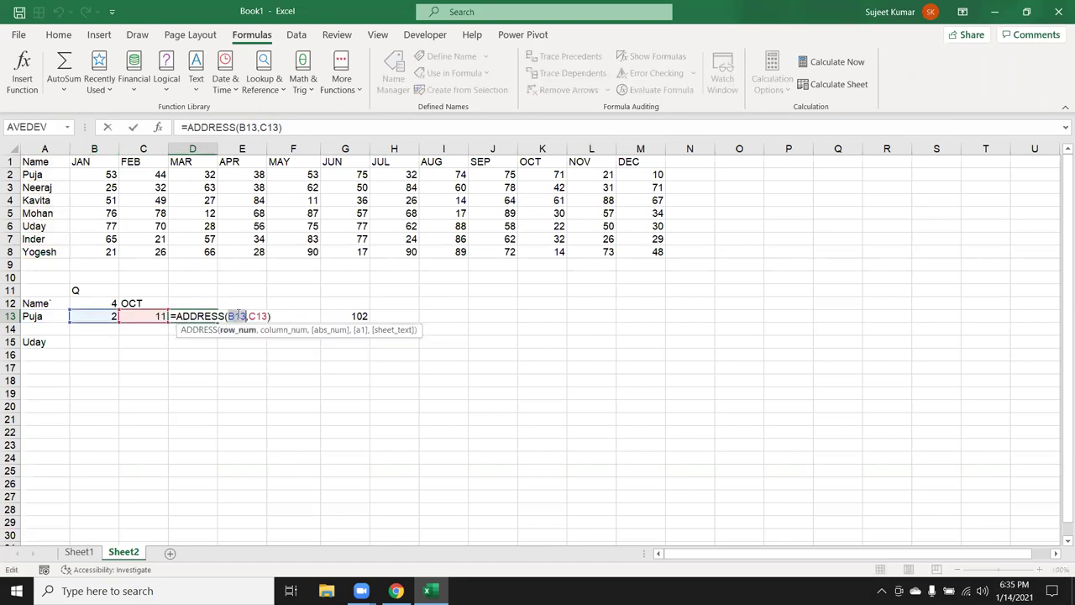
key("ctrl+v")
key("Return")
Step: Replace C13 in D13's formula with MATCH(C12,A1:M1,0), still returning $K$2
key("Up")
key("Left")
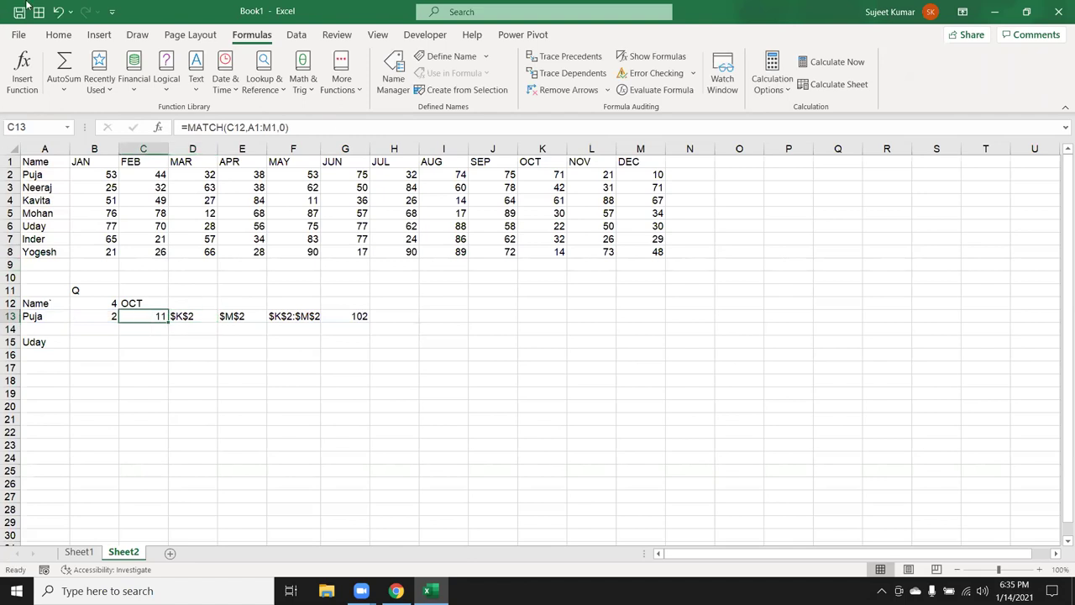
left_click_drag(185, 127, 322, 161)
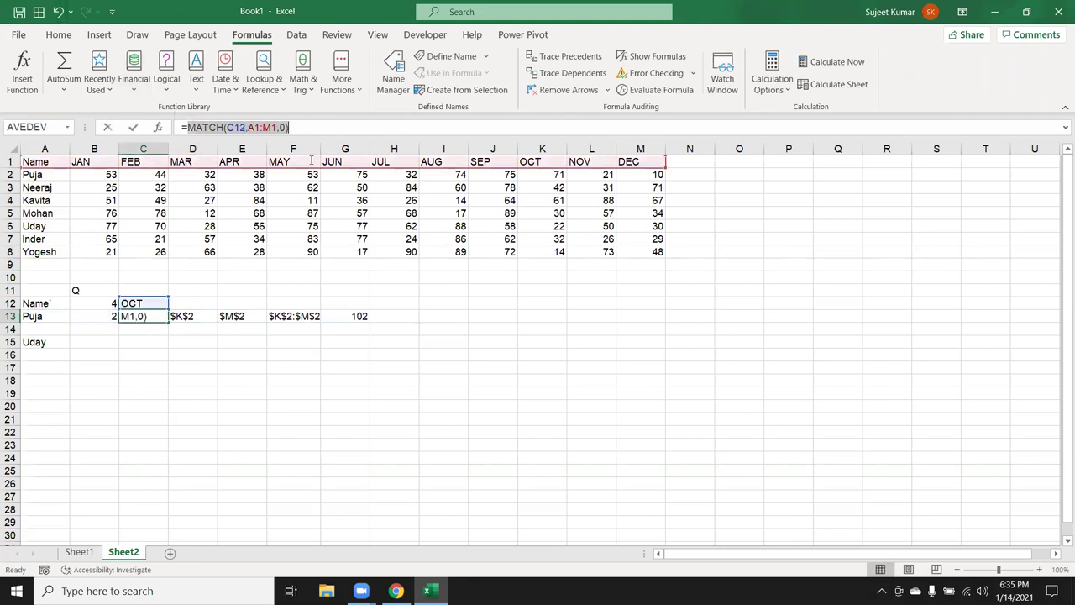
key("Escape")
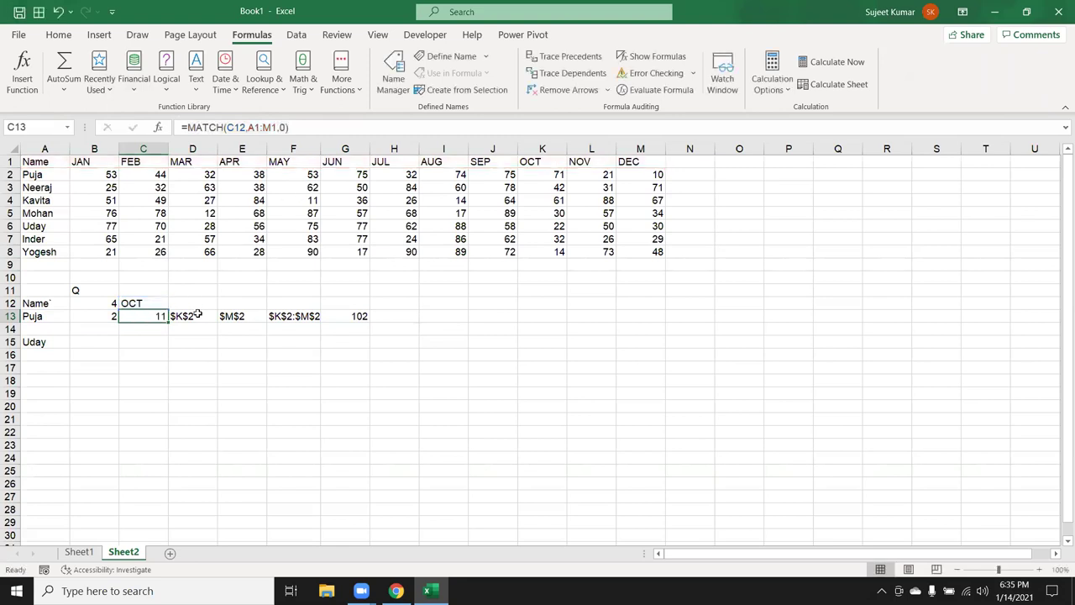
double_click(192, 315)
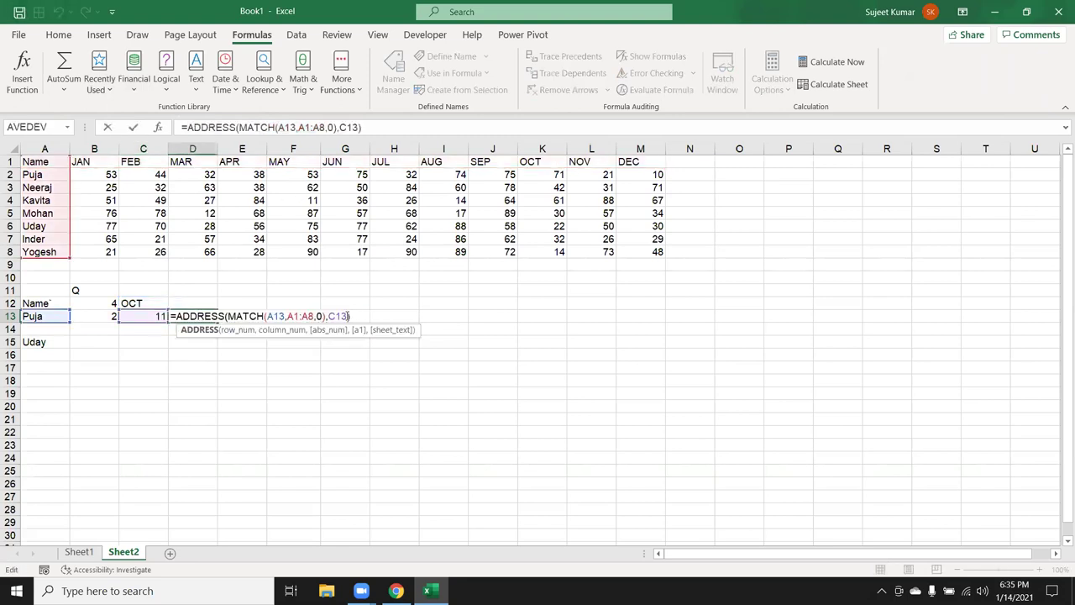
double_click(345, 316)
type("MATCH(C12,A1:M1,0)")
key("Return")
Step: Review D13's new formula, then test clearing B13:C13 and undo it
left_click(187, 315)
double_click(186, 315)
key("Escape")
left_click(124, 318)
left_click_drag(110, 316, 140, 316)
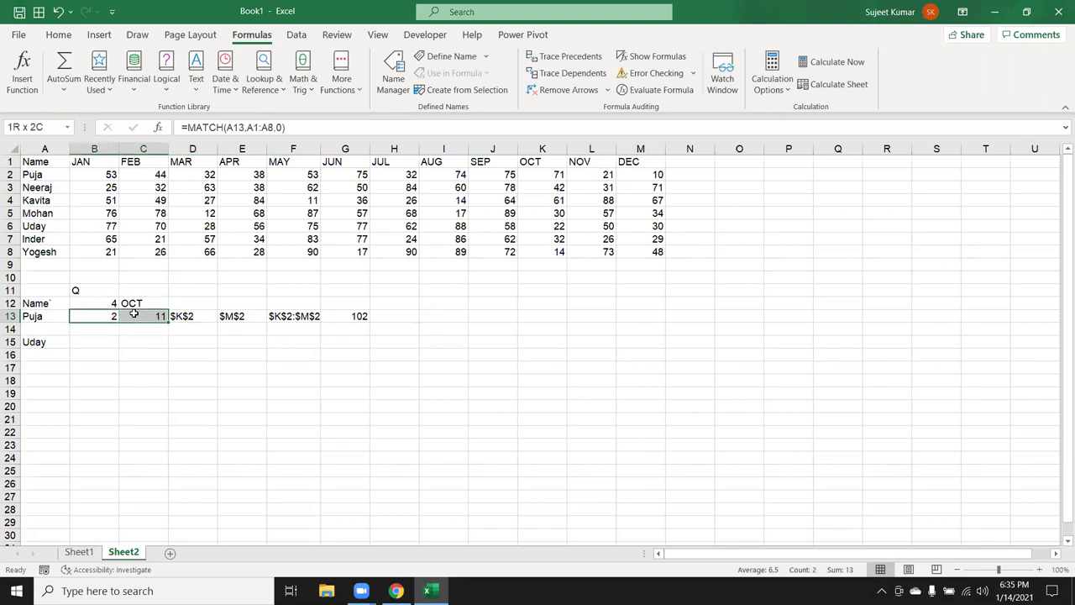
key("Delete")
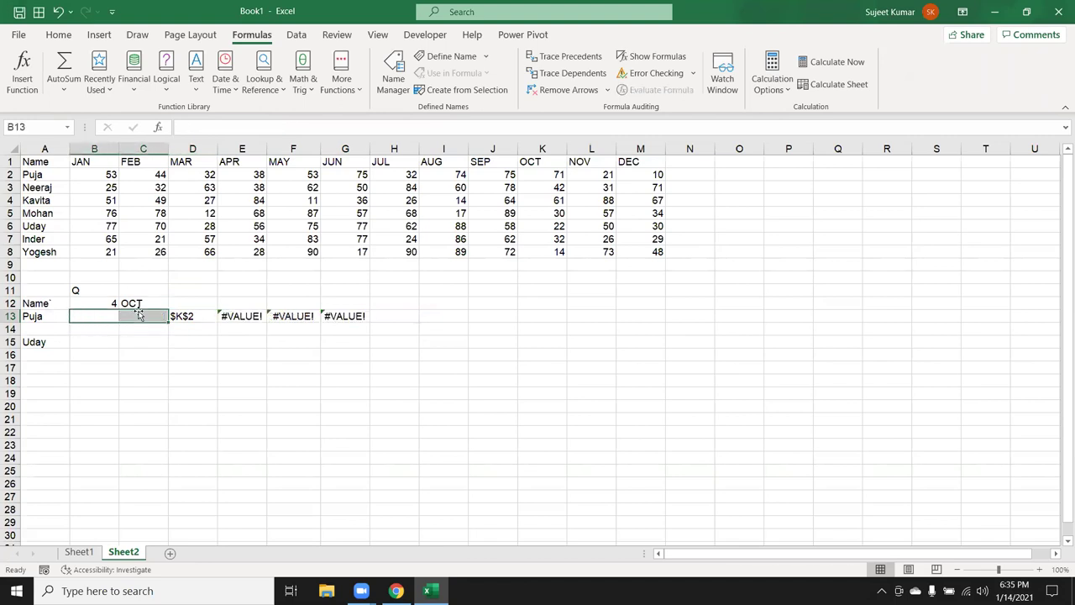
key("ctrl+z")
Step: Replace B13 in E13's ADDRESS formula with MATCH(A13,A1:A8,0)
left_click(201, 318)
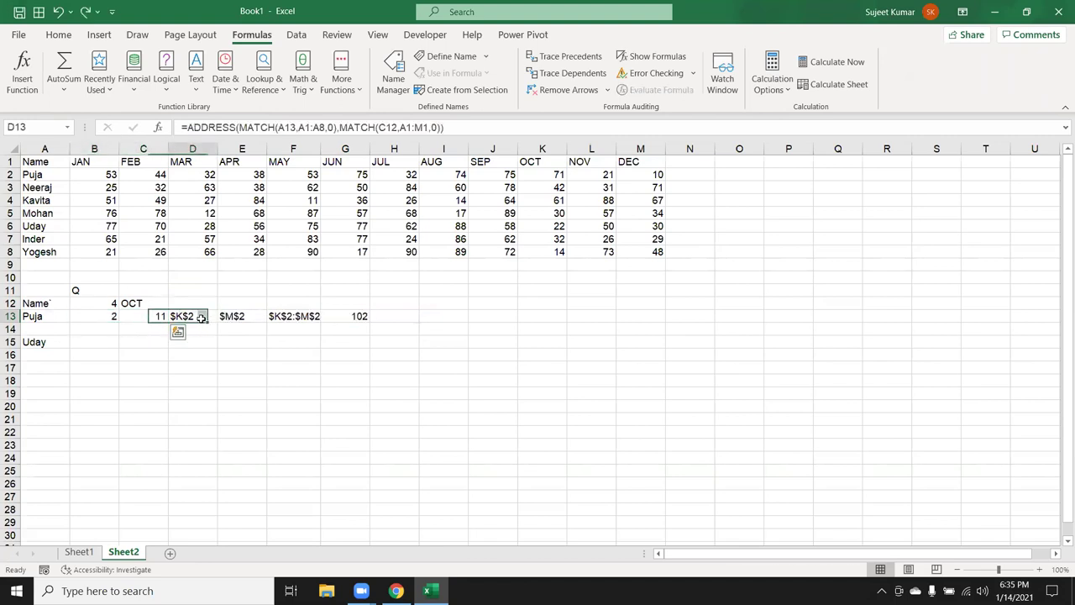
left_click(225, 317)
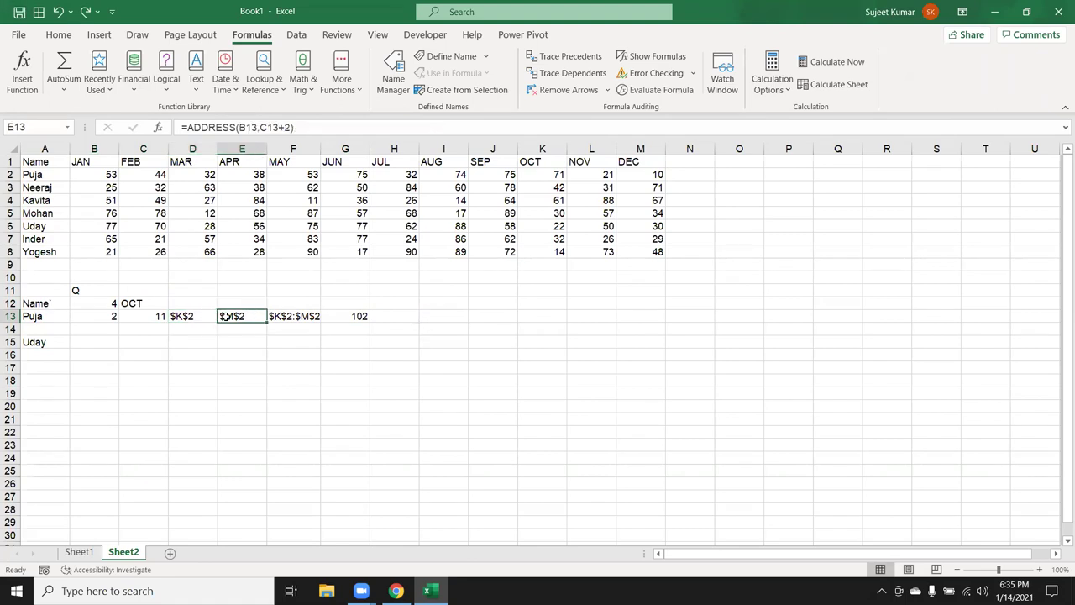
left_click(109, 313)
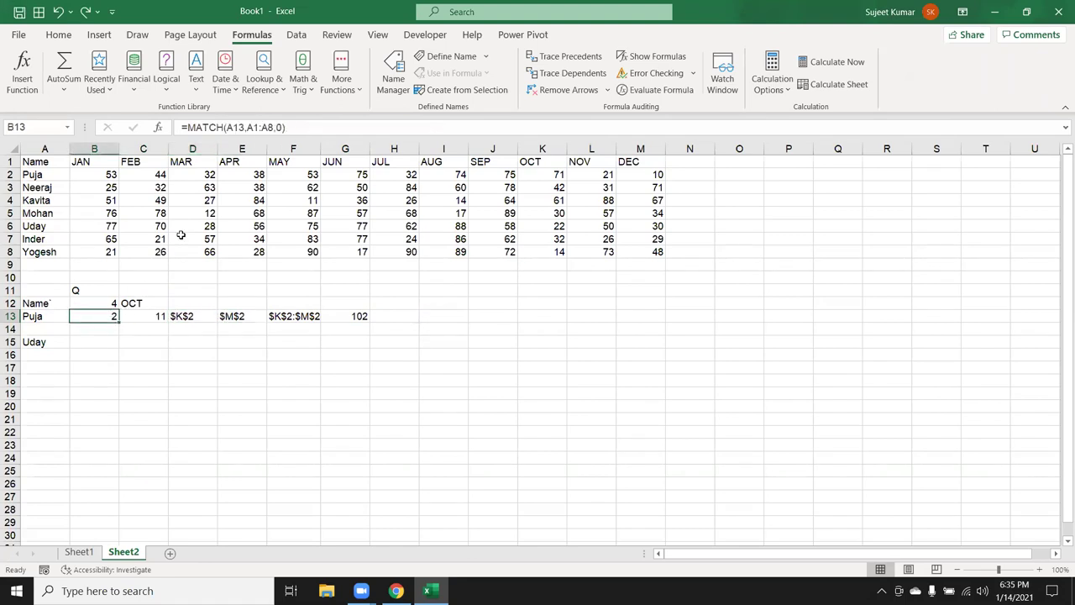
left_click(189, 127)
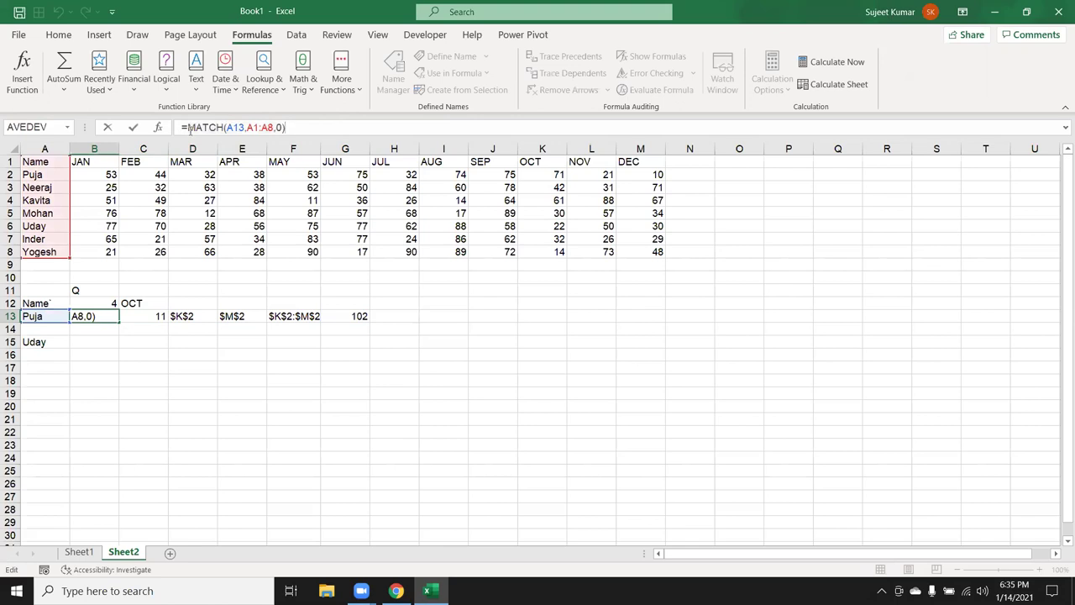
left_click_drag(185, 128, 286, 128)
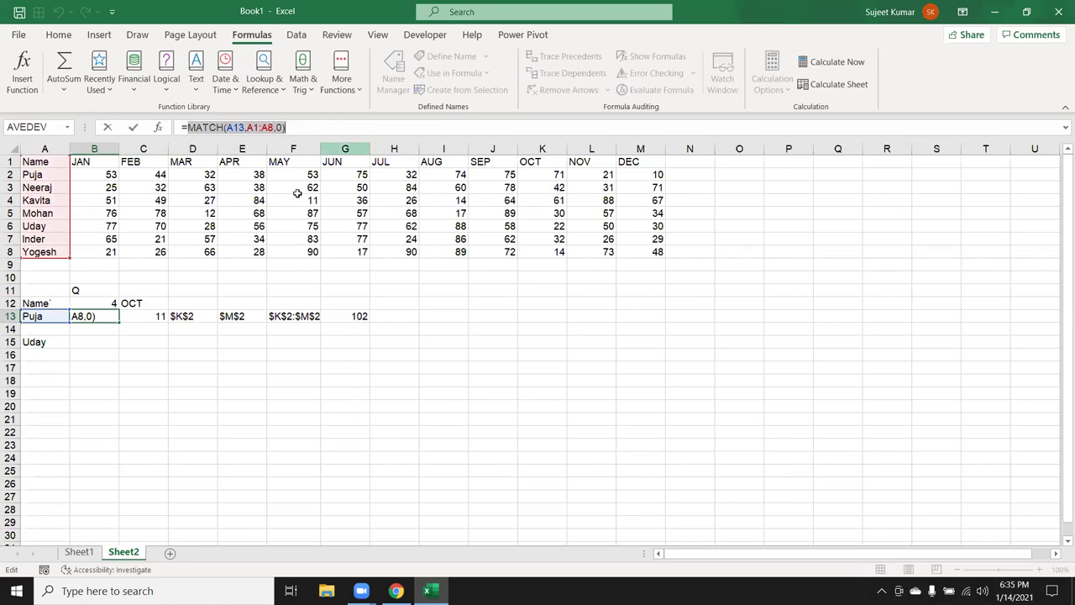
key("Escape")
double_click(251, 317)
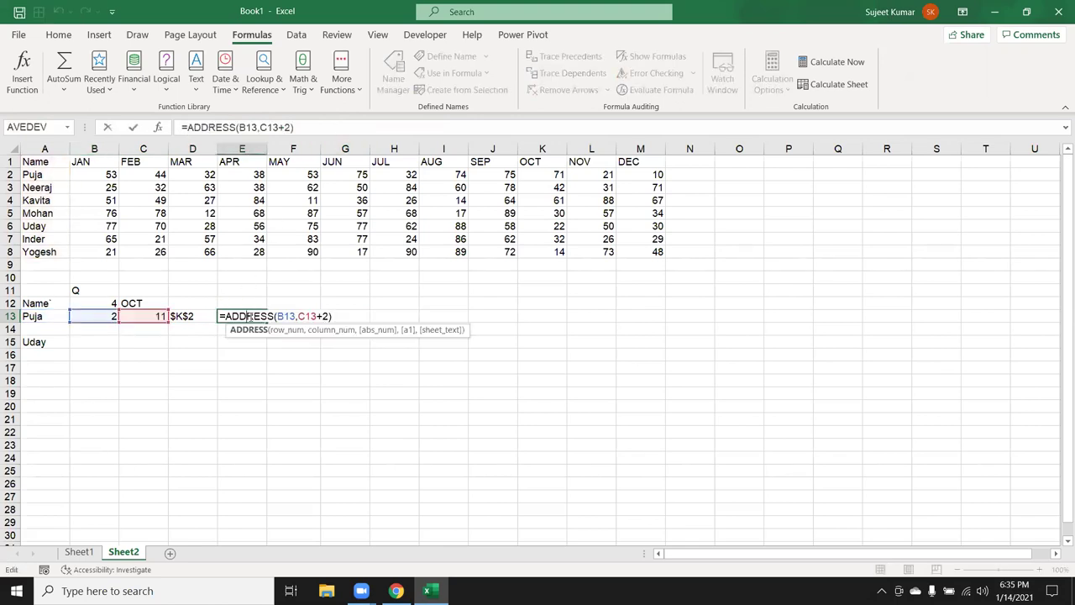
double_click(247, 128)
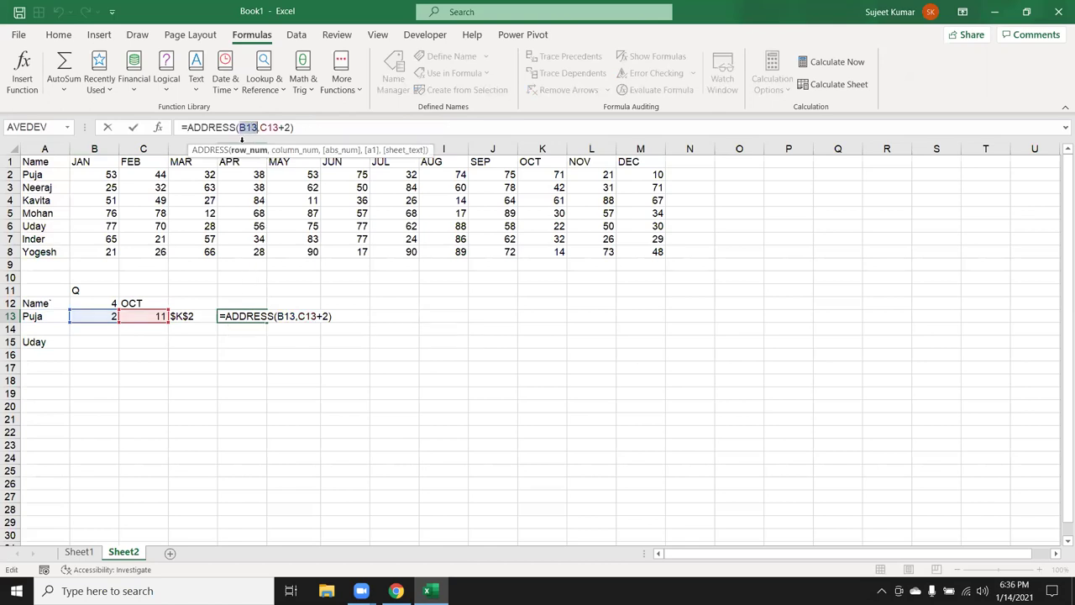
type("MATCH(A13,A1:A8,0)")
key("Return")
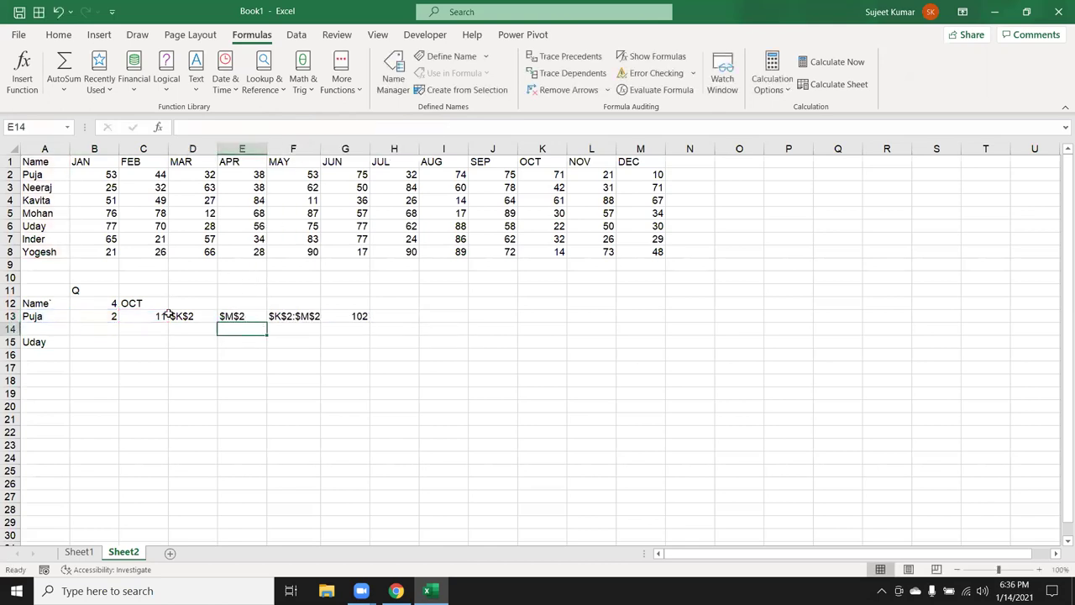
Step: Replace C13 in E13's formula with C13's copied MATCH formula
left_click(145, 316)
left_click_drag(187, 127, 316, 128)
key("ctrl+c")
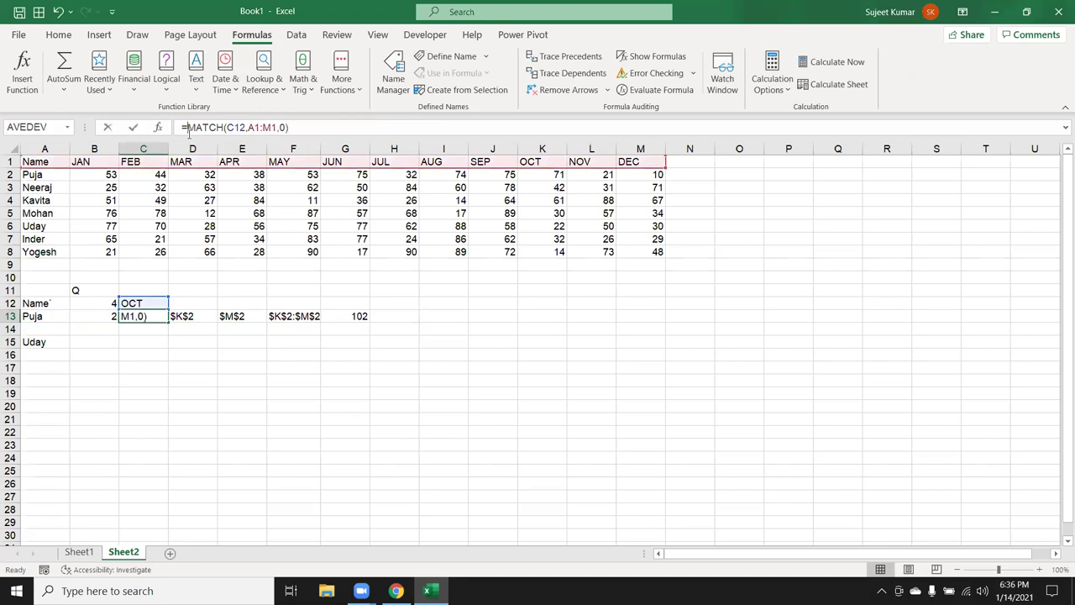
key("Escape")
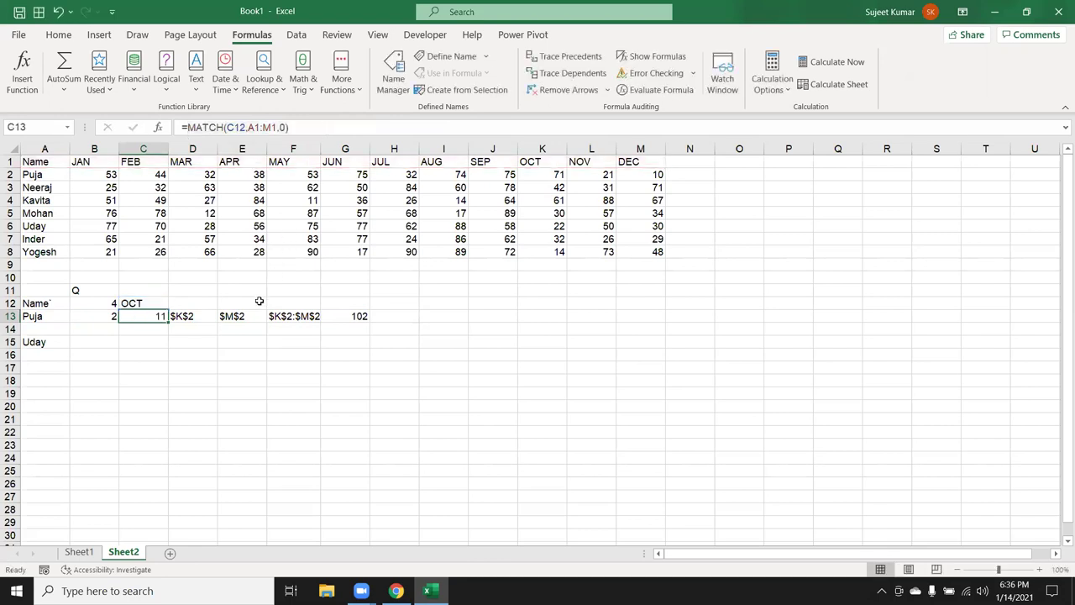
double_click(251, 316)
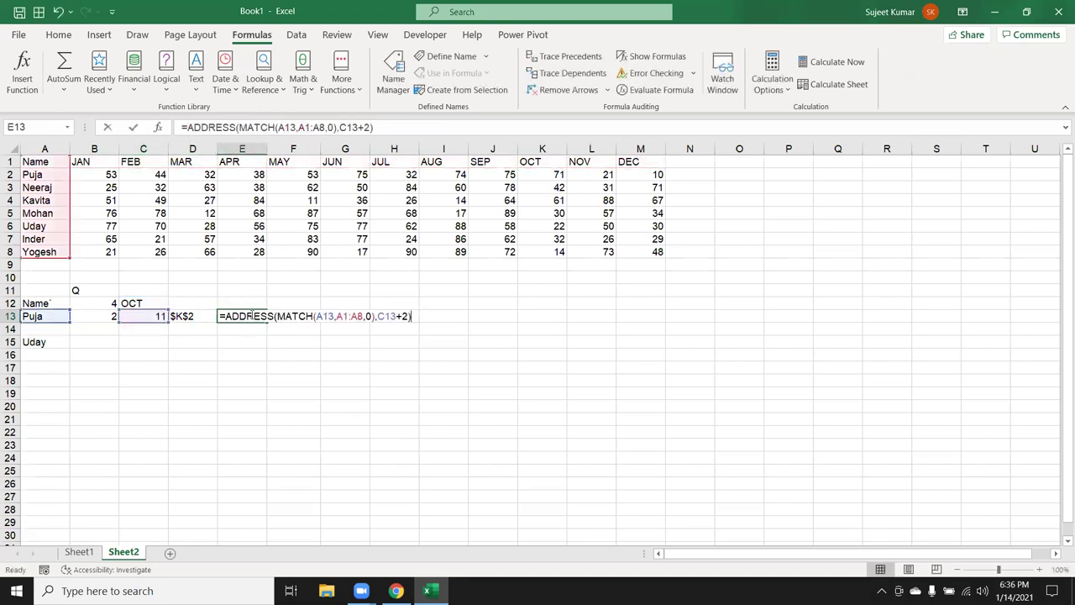
double_click(349, 127)
key("ctrl+v")
key("Return")
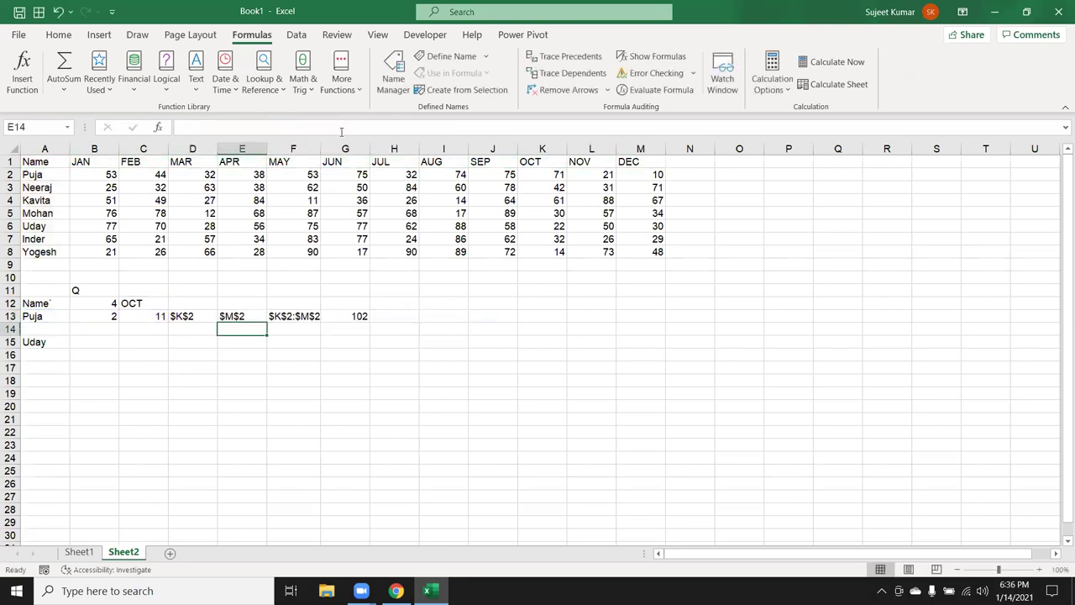
Step: Replace the C12 reference in both D13 and E13 with C12's CHOOSE expression
left_click(153, 303)
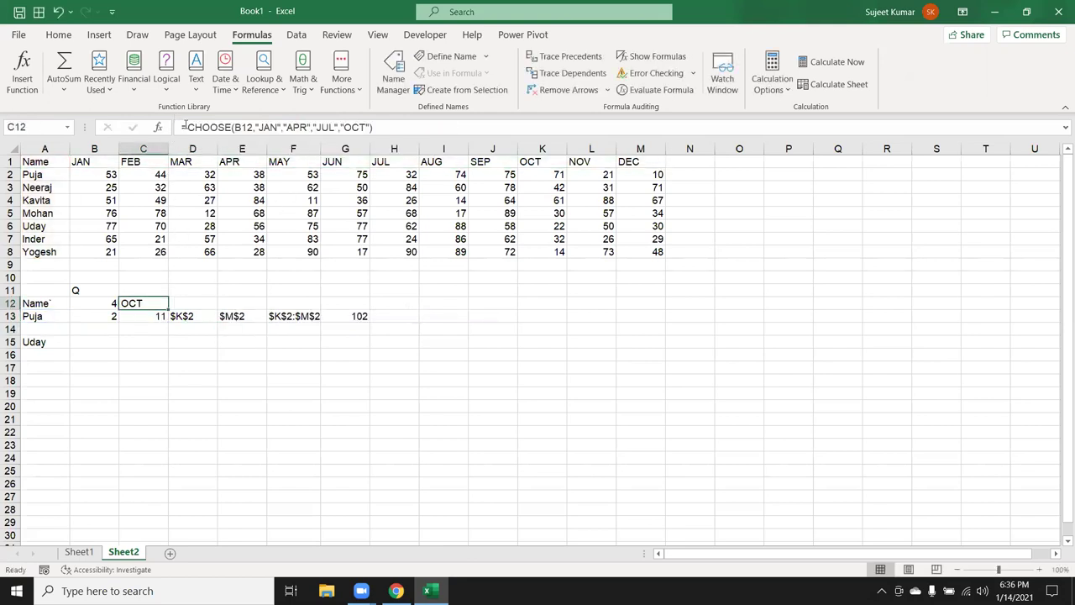
left_click(187, 127)
key("Escape")
left_click(192, 315)
double_click(191, 316)
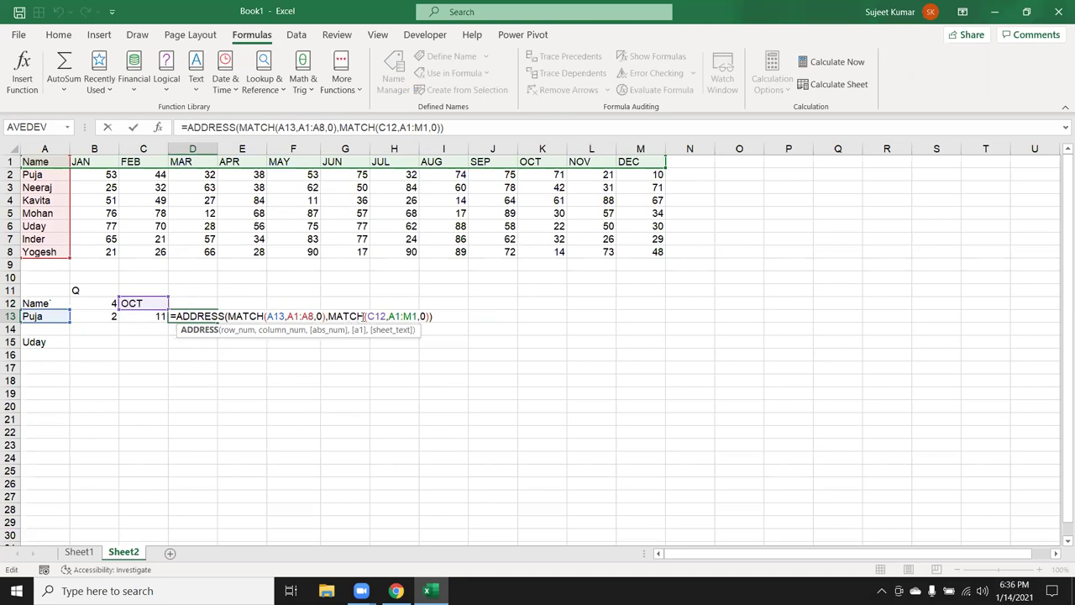
double_click(377, 316)
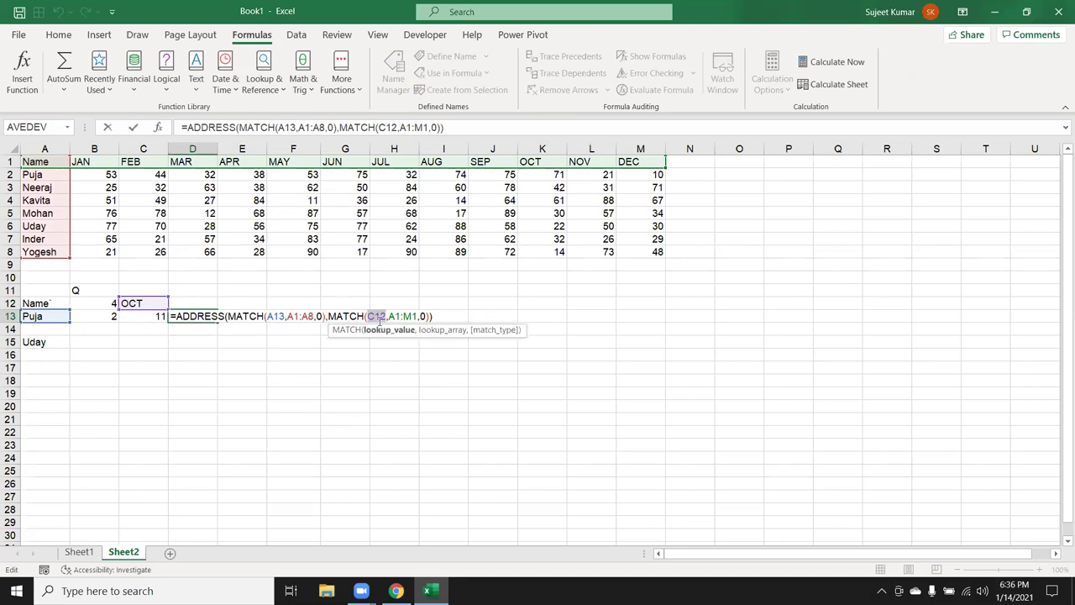
type("CHOOSE(B12,\"JAN\",\"APR\",\"JUL\",\"OCT\")")
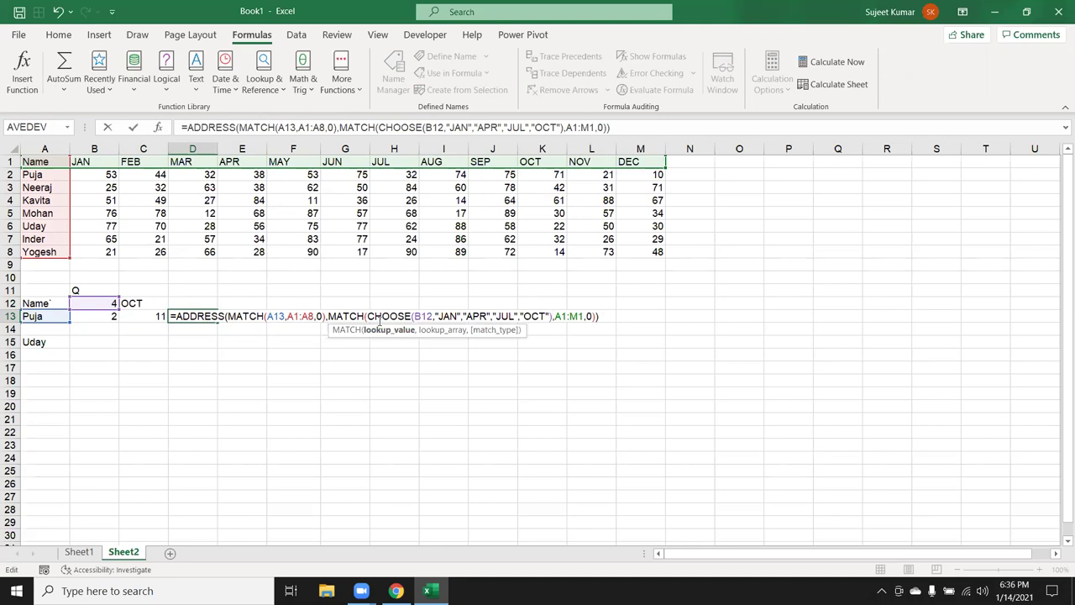
key("Return")
double_click(251, 317)
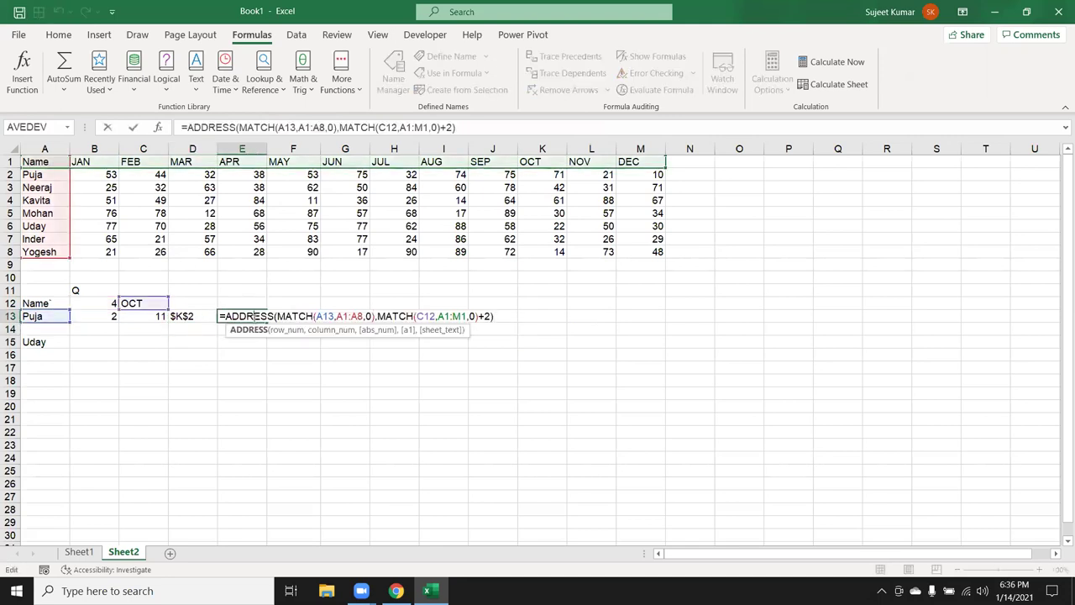
double_click(424, 316)
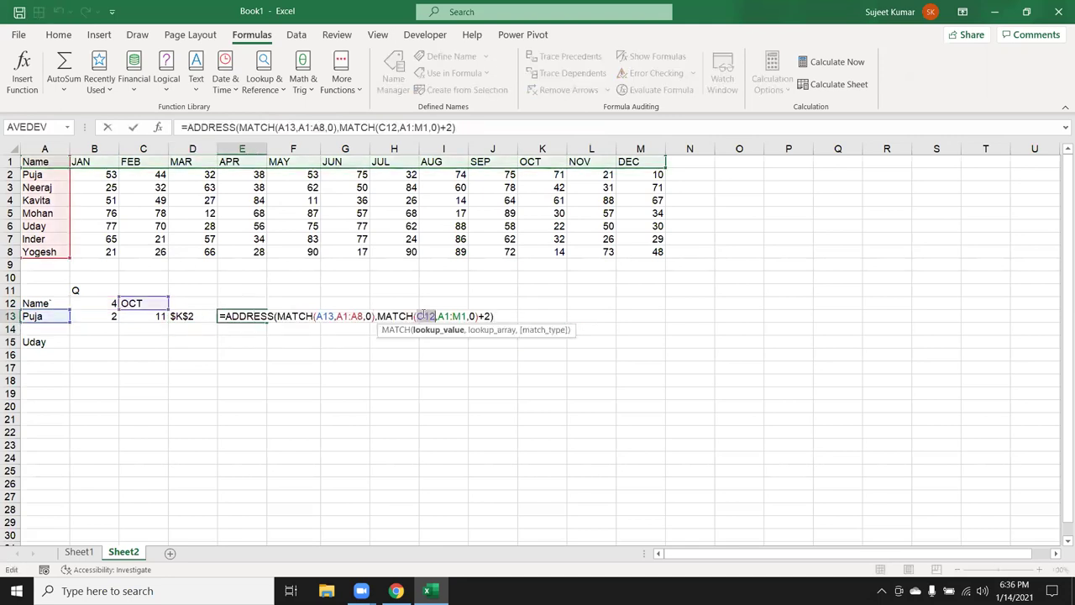
type("CHOOSE(B12,\"JAN\",\"APR\",\"JUL\",\"OCT\")")
key("Return")
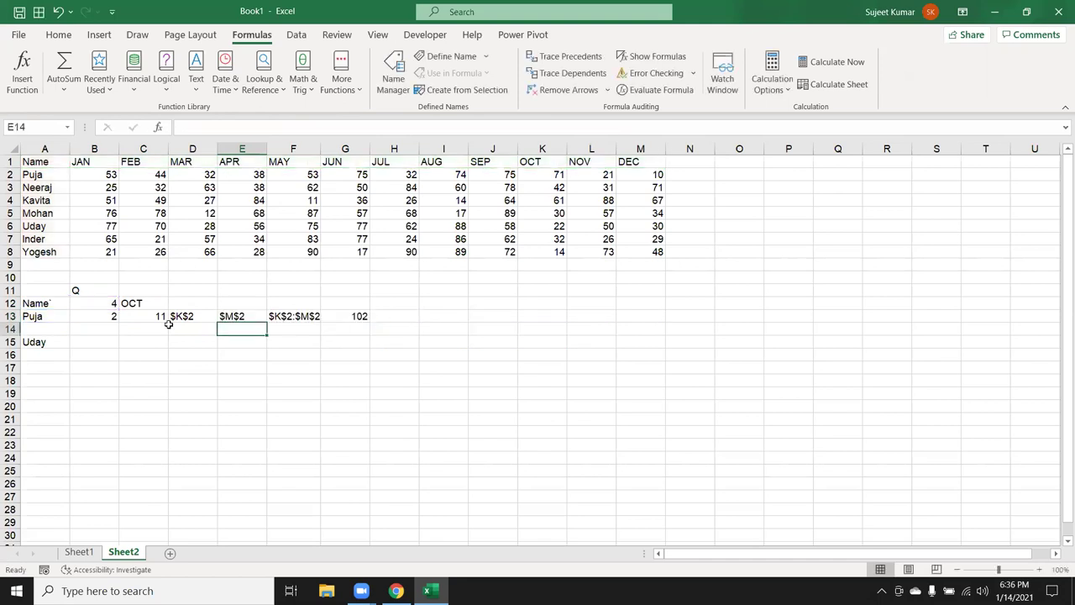
left_click_drag(96, 319, 130, 316)
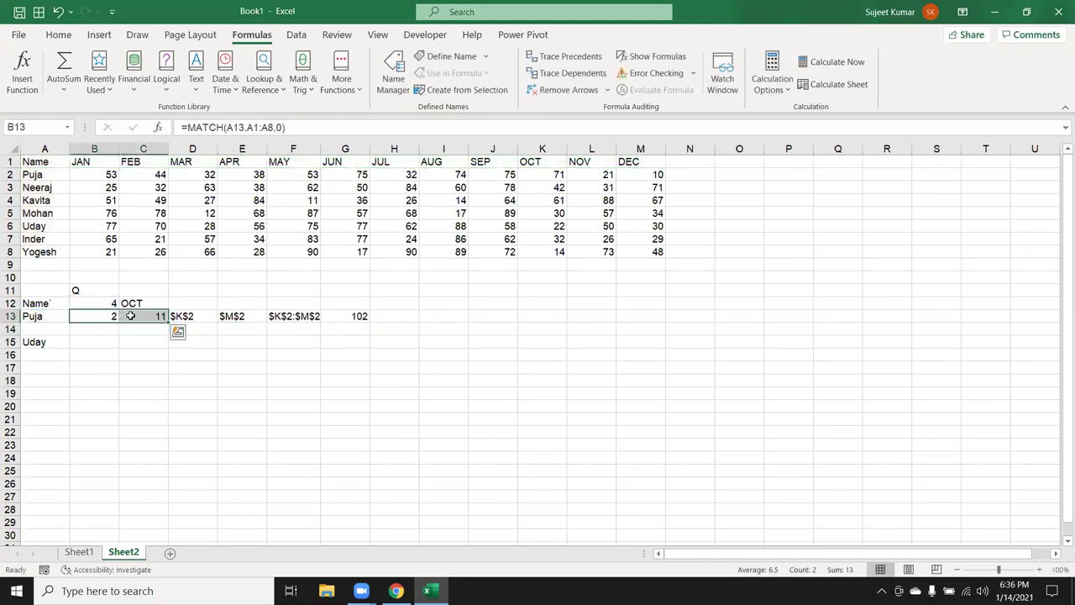
Step: Clear the helper cells B13:C13 and the CHOOSE helper in C12
key("Delete")
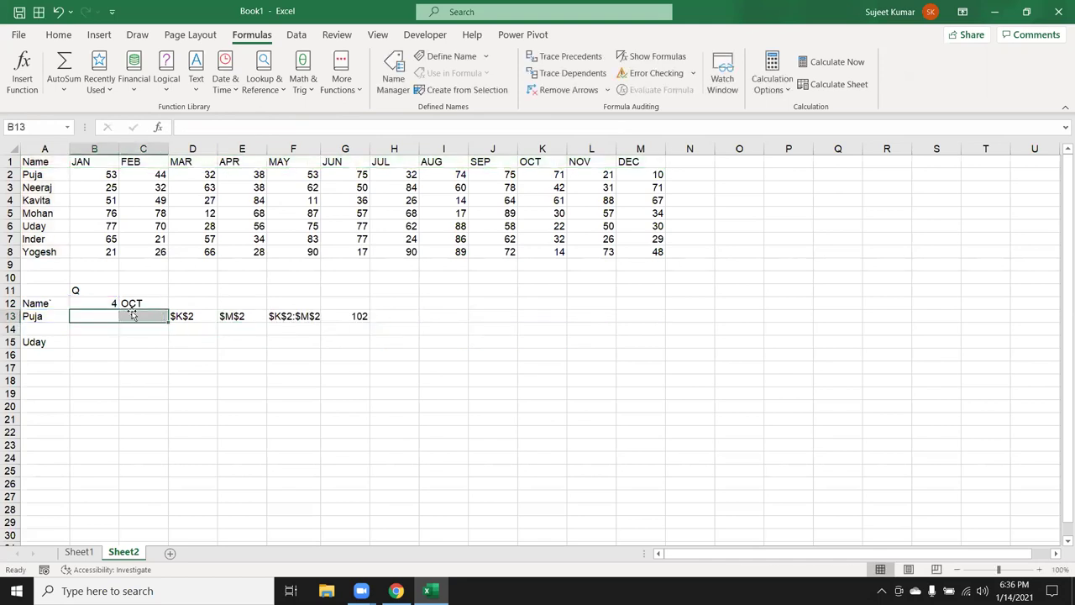
left_click(134, 304)
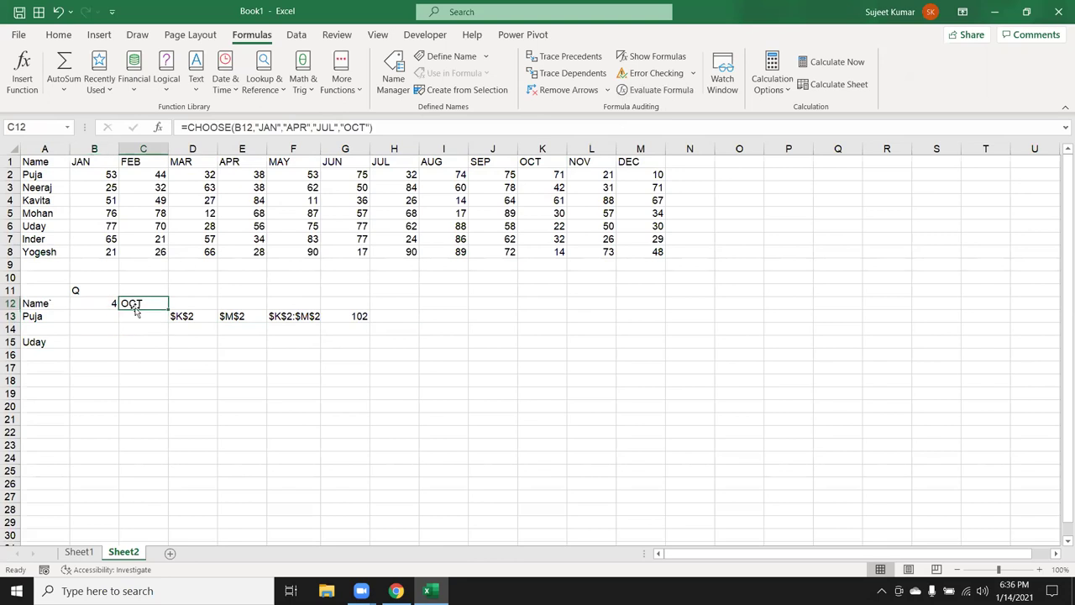
key("Delete")
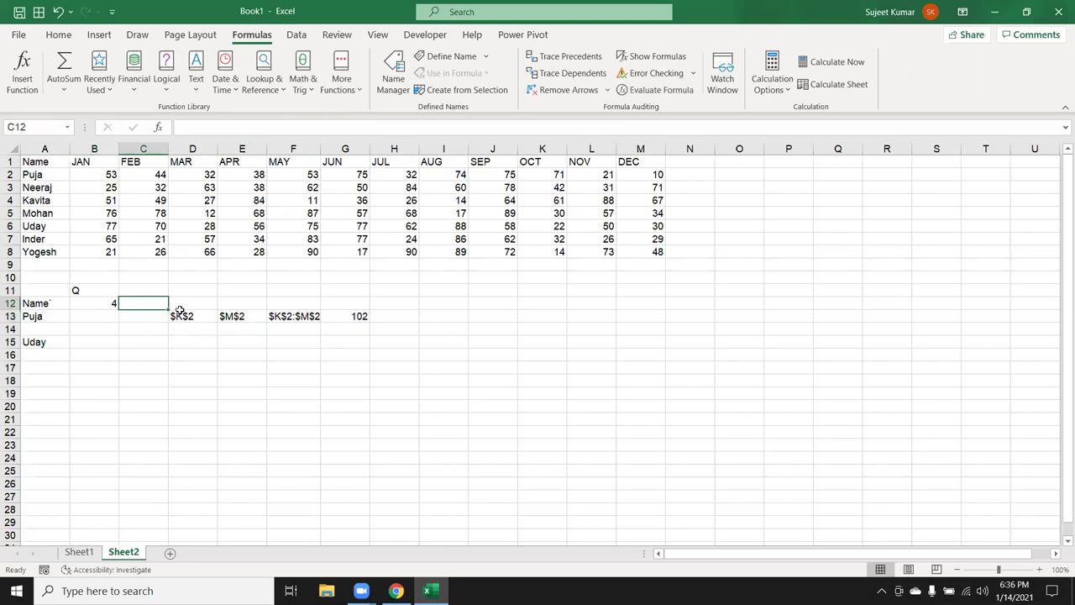
Step: Embed D13's full ADDRESS formula in place of the D13 reference in F13
left_click(179, 314)
left_click(188, 127)
left_click_drag(189, 128, 612, 128)
key("ctrl+c")
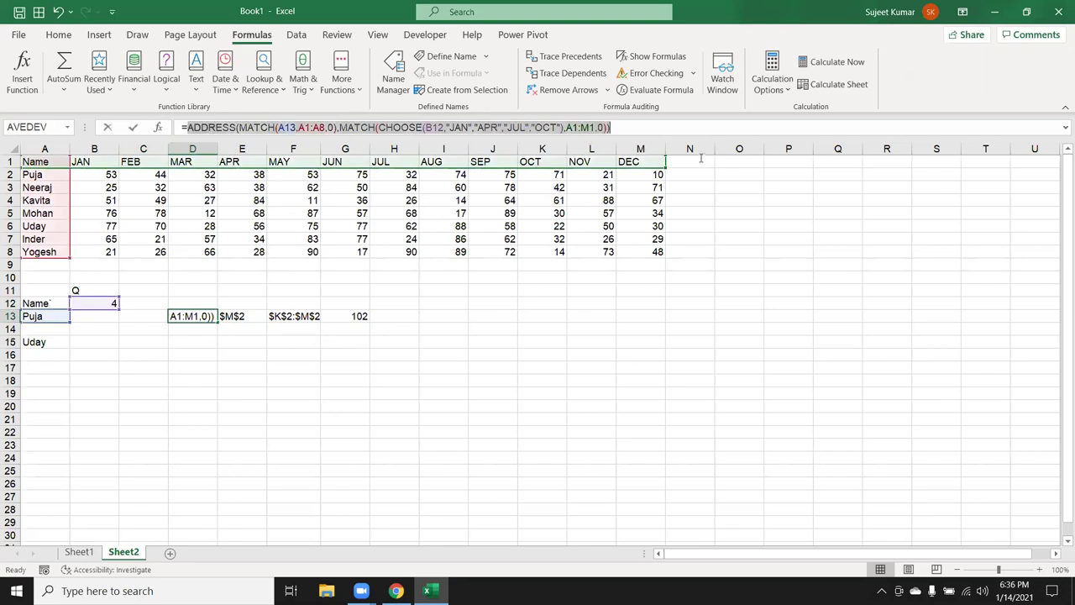
key("Escape")
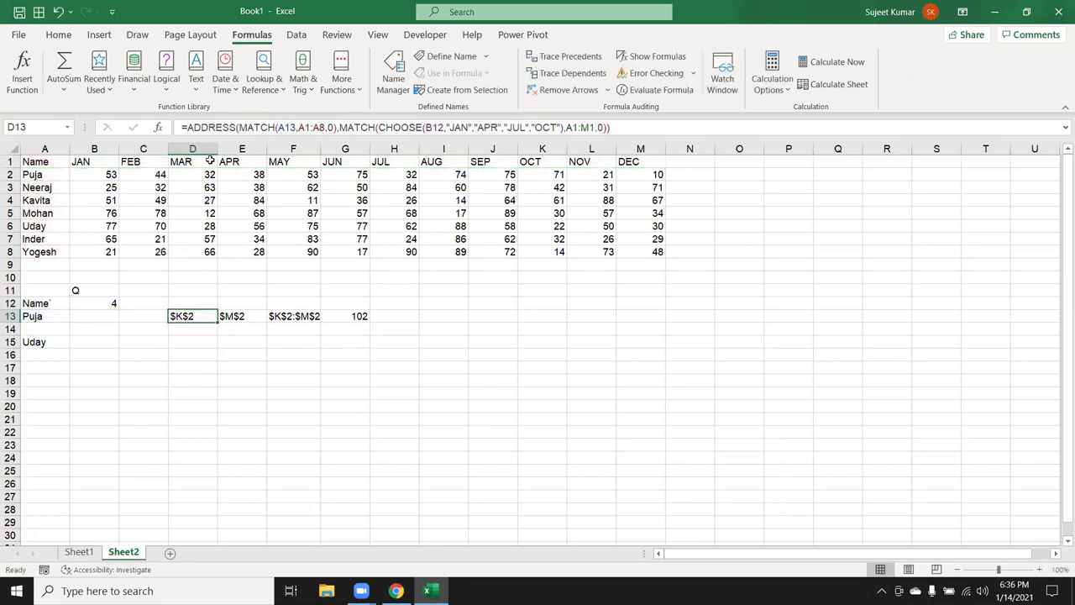
double_click(293, 318)
left_click_drag(274, 316, 289, 317)
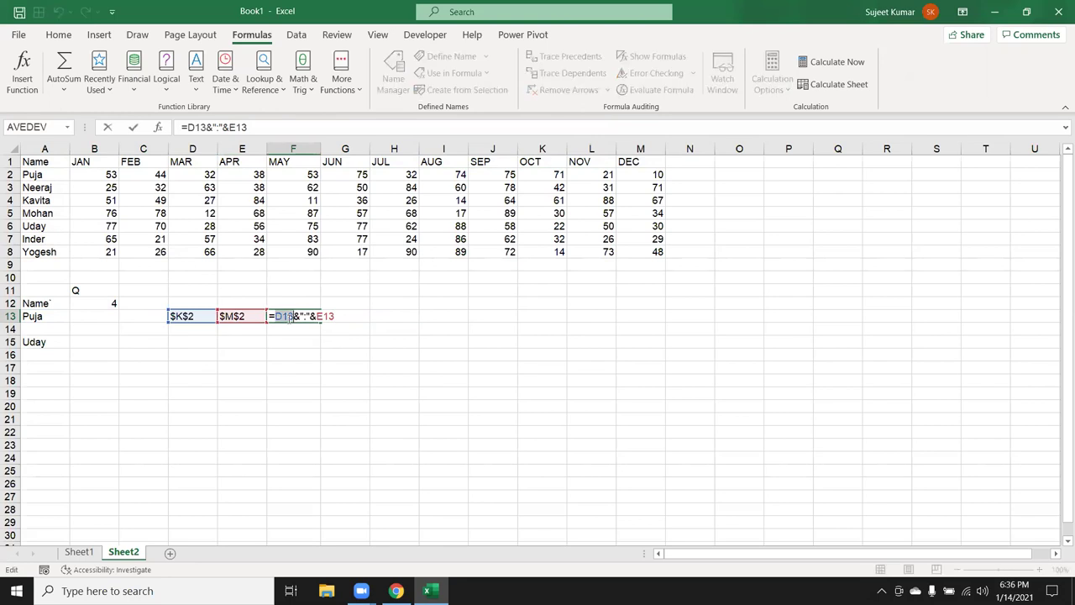
key("ctrl+v")
key("Return")
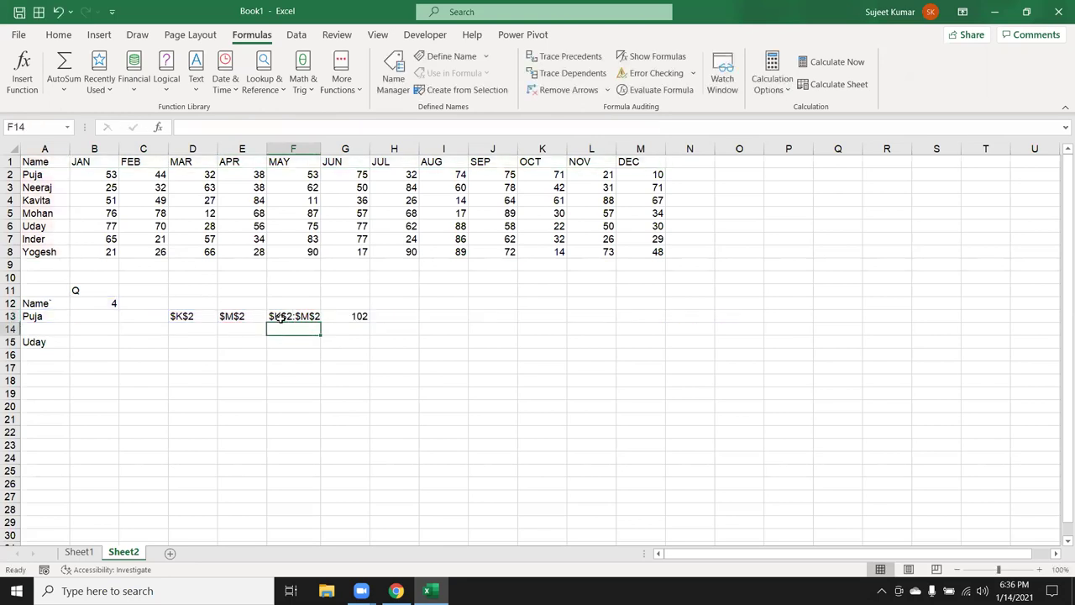
Step: Copy E13's full ADDRESS formula text
left_click(248, 324)
double_click(223, 316)
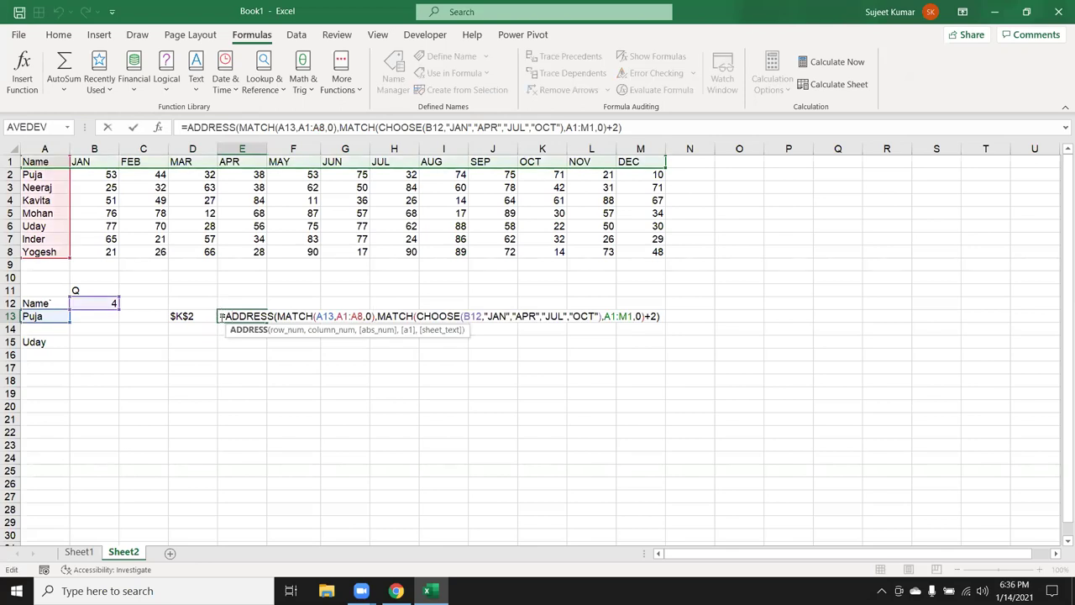
left_click(227, 316)
left_click_drag(222, 316, 696, 334)
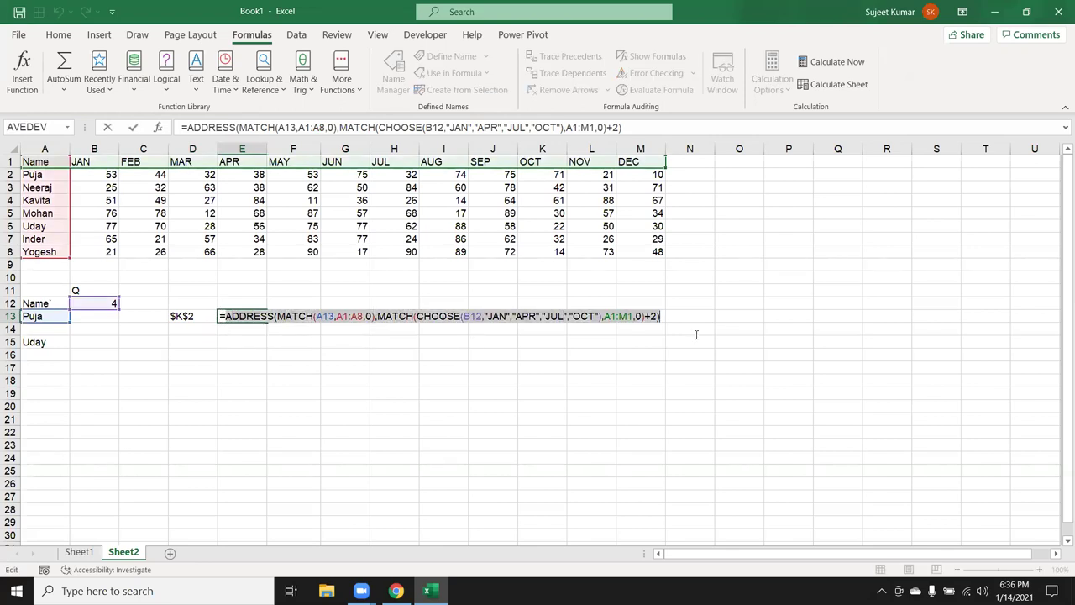
key("Escape")
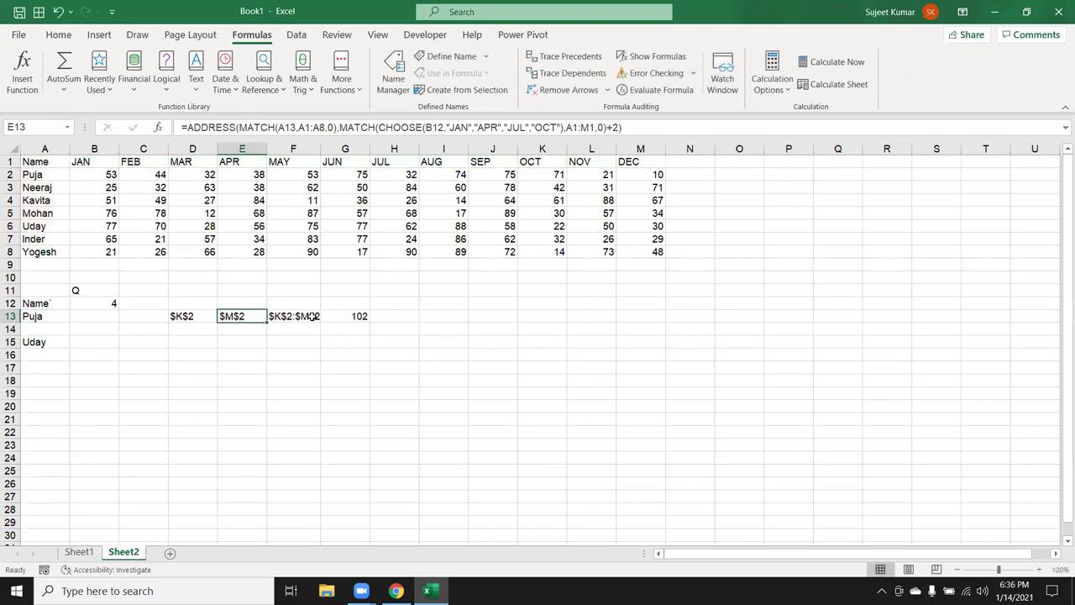
double_click(317, 316)
Step: Replace E13 in F13 with E13's copied formula, then clear helpers D13:E13
double_click(729, 316)
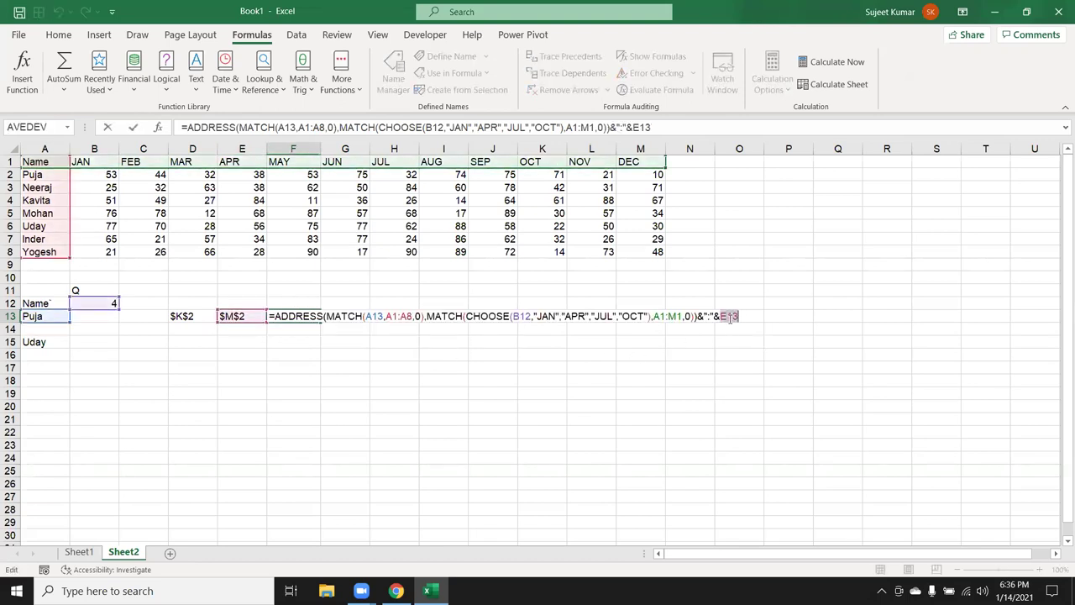
type("ADDRESS(MATCH(A13,A1:A8,0),MATCH(CHOOSE(B12,\"JAN\",\"APR\",\"JUL\",\"OCT\"),A1:M1,0)+2)")
key("Return")
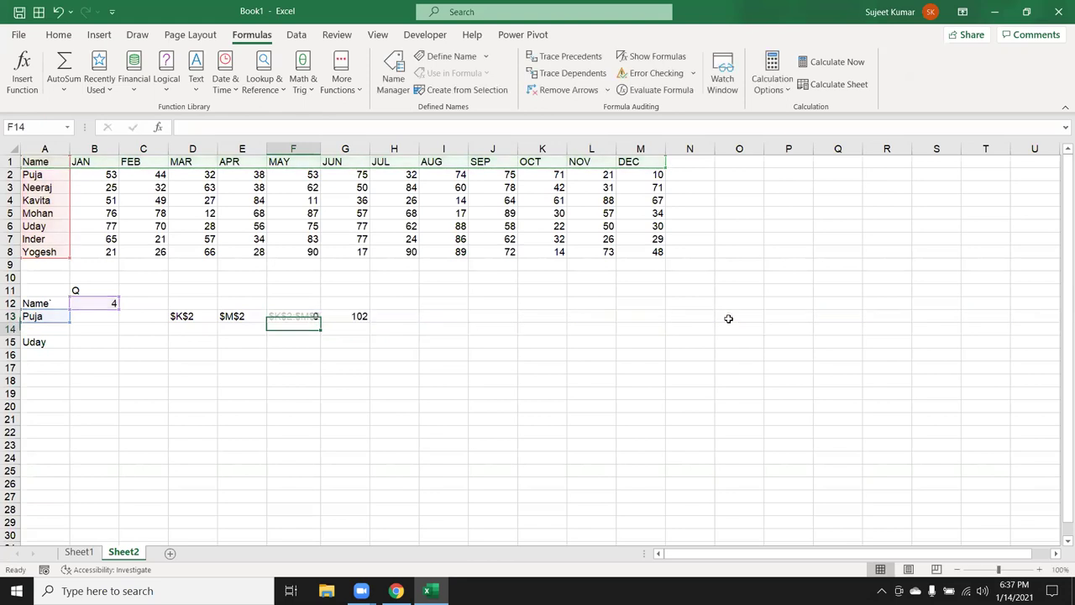
left_click_drag(191, 316, 223, 313)
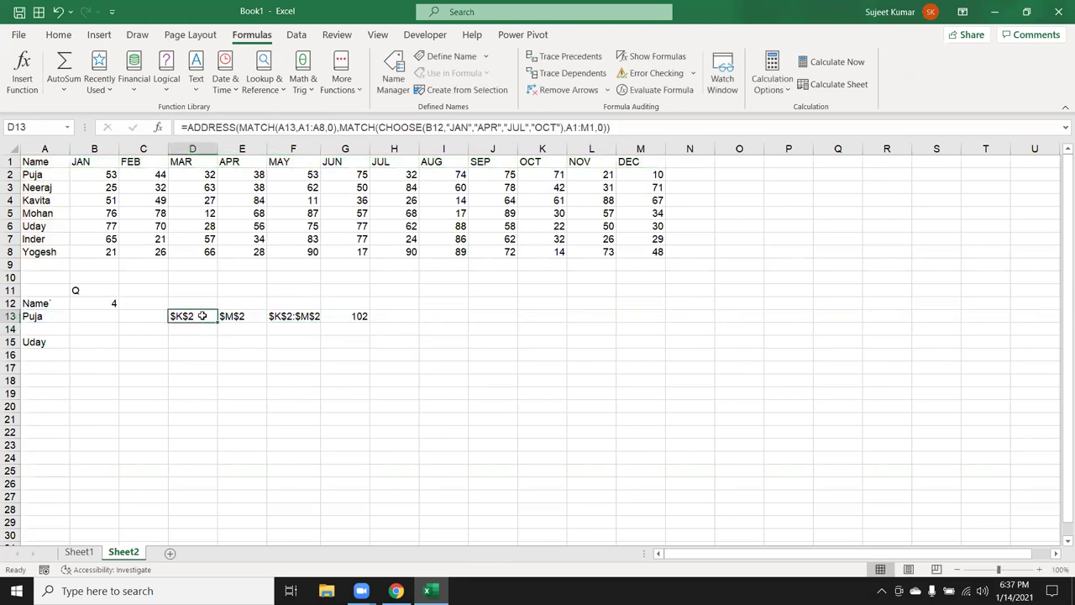
key("Delete")
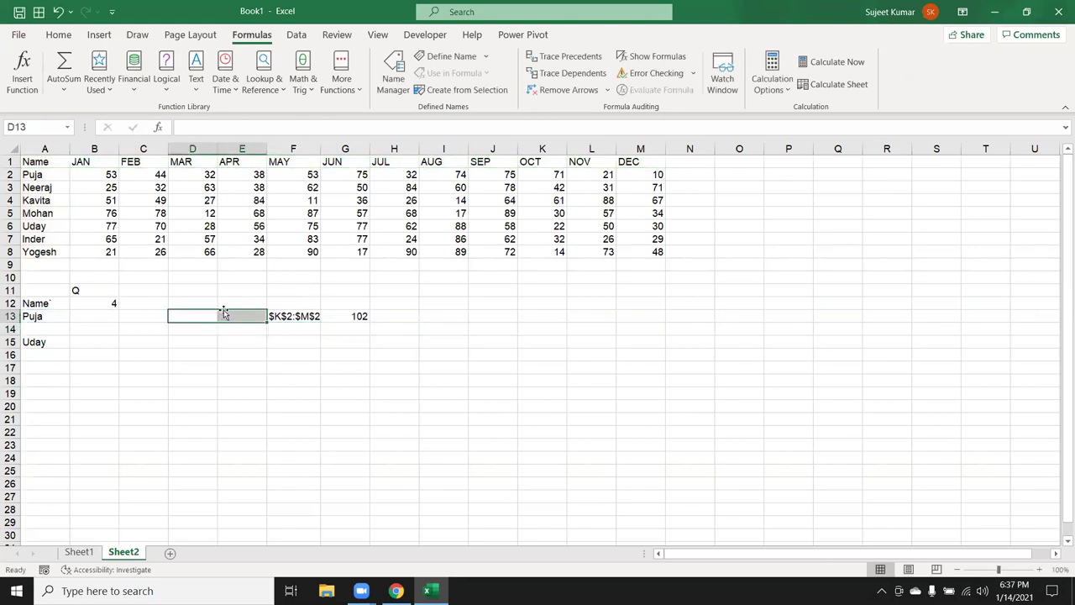
Step: Paste F13's range-building formula into G13's INDIRECT() in place of F13, keeping 102
double_click(289, 316)
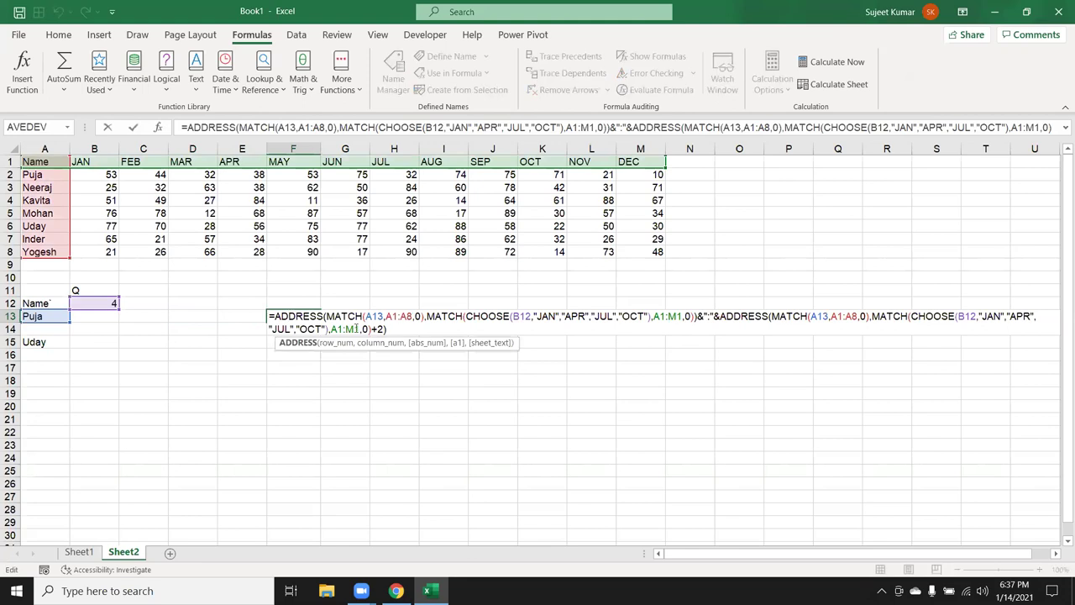
left_click_drag(386, 329, 270, 317)
key("ctrl+c")
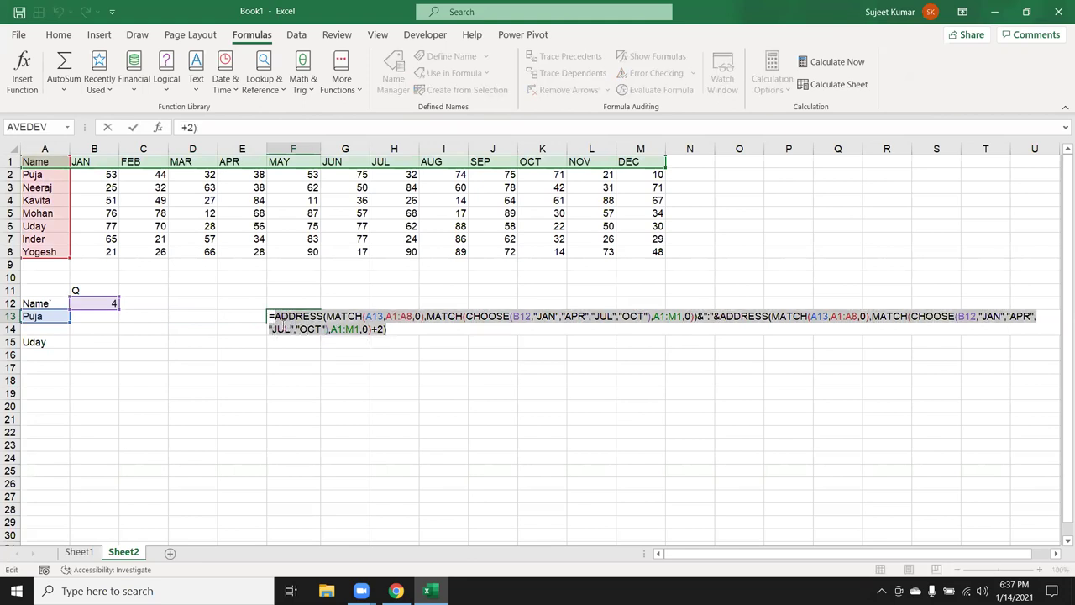
key("ctrl+Return")
double_click(342, 317)
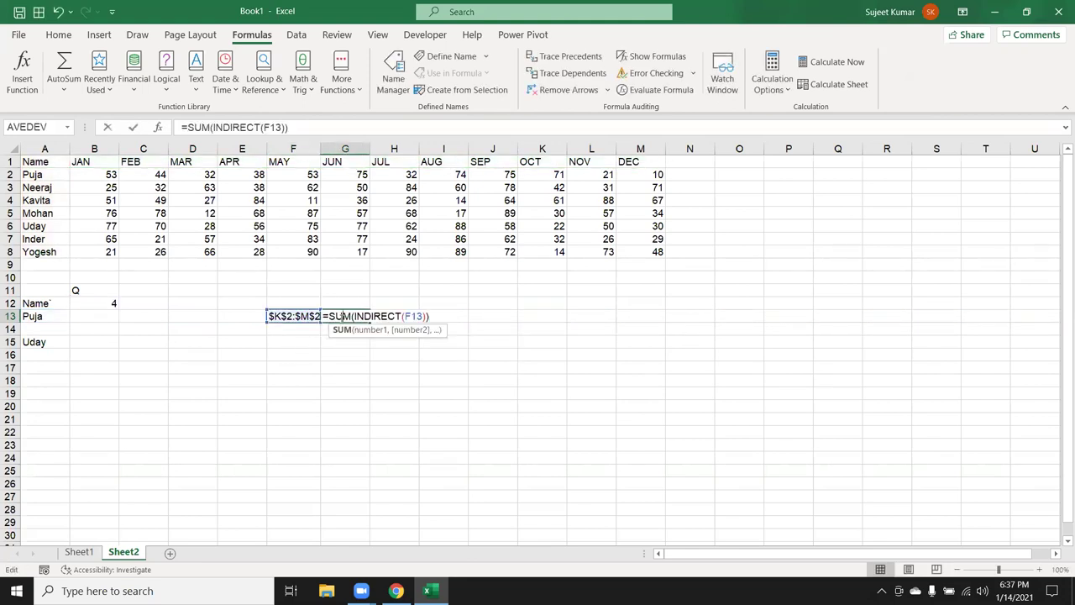
double_click(407, 315)
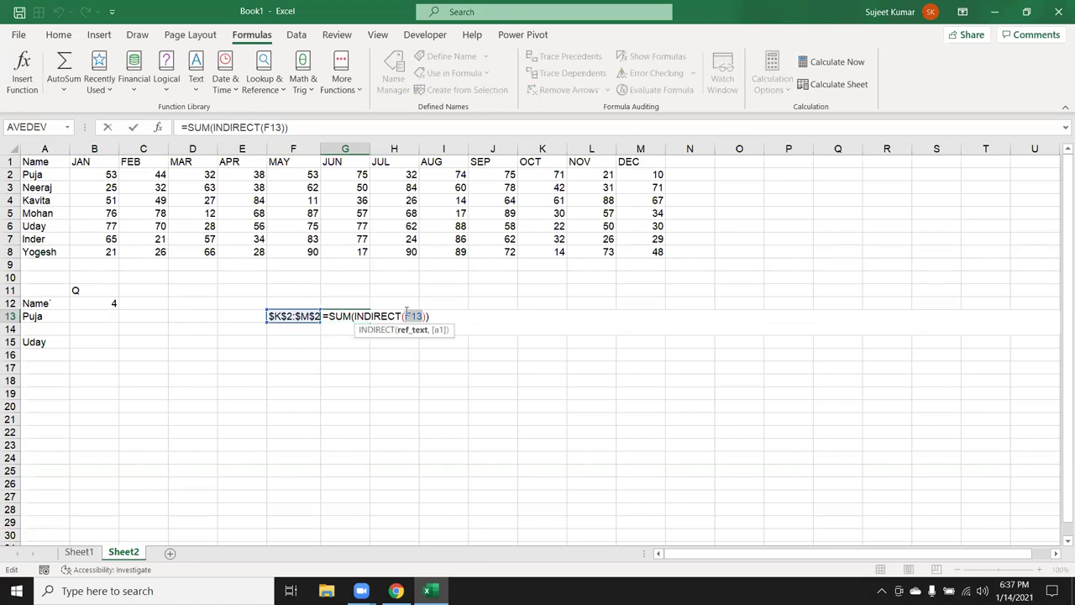
key("ctrl+v")
key("Return")
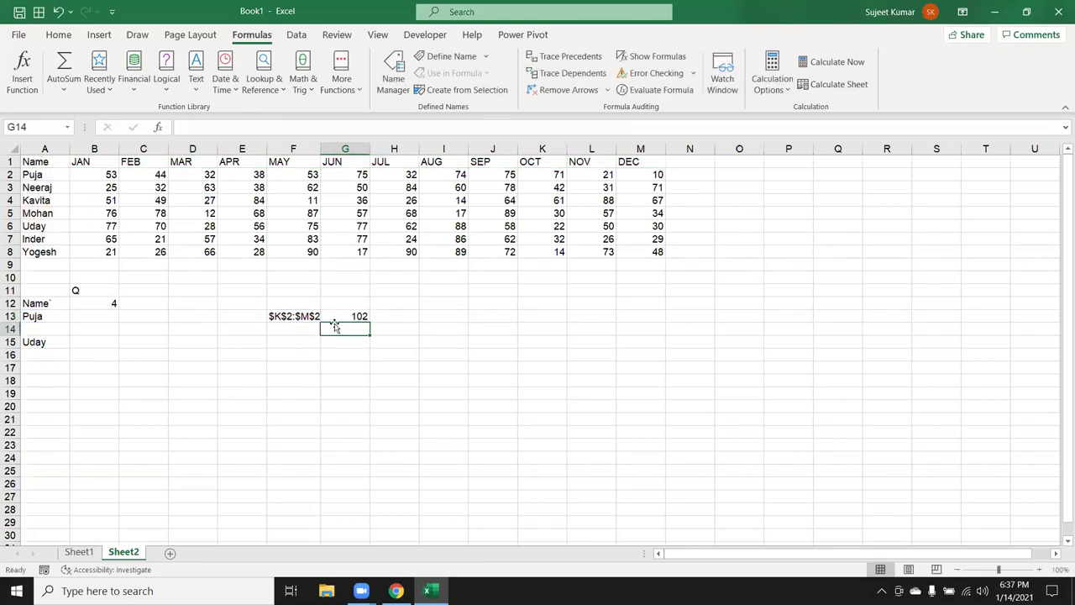
Step: Move G13's nested SUM formula into B13
left_click(351, 315)
key("ctrl+c")
left_click(105, 315)
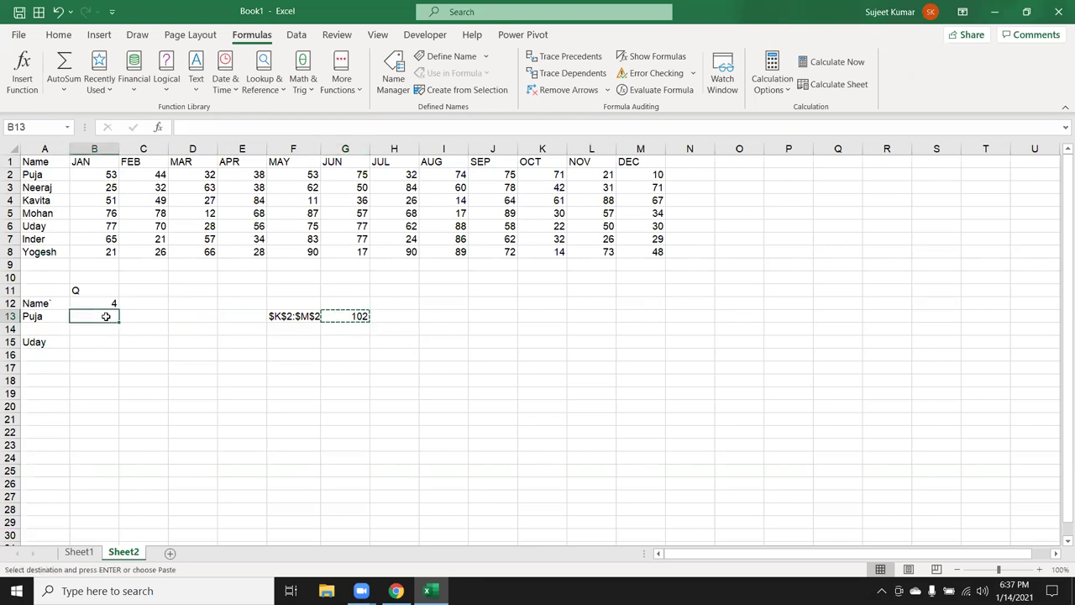
key("Return")
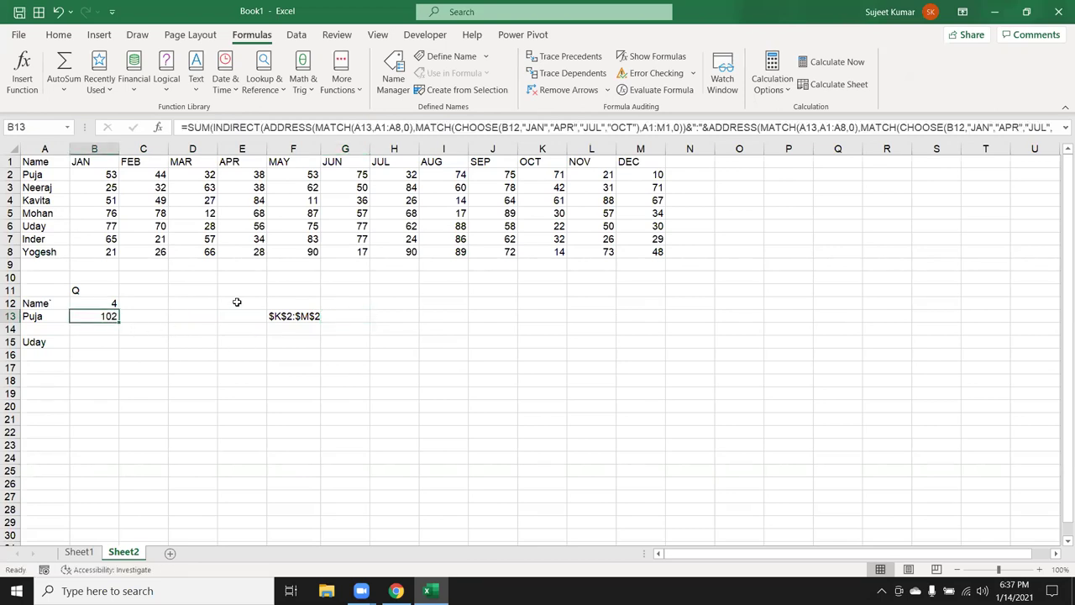
Step: Clear the leftover helper cells E12:F13 and select quarter cell B12
left_click_drag(235, 302, 301, 326)
key("Delete")
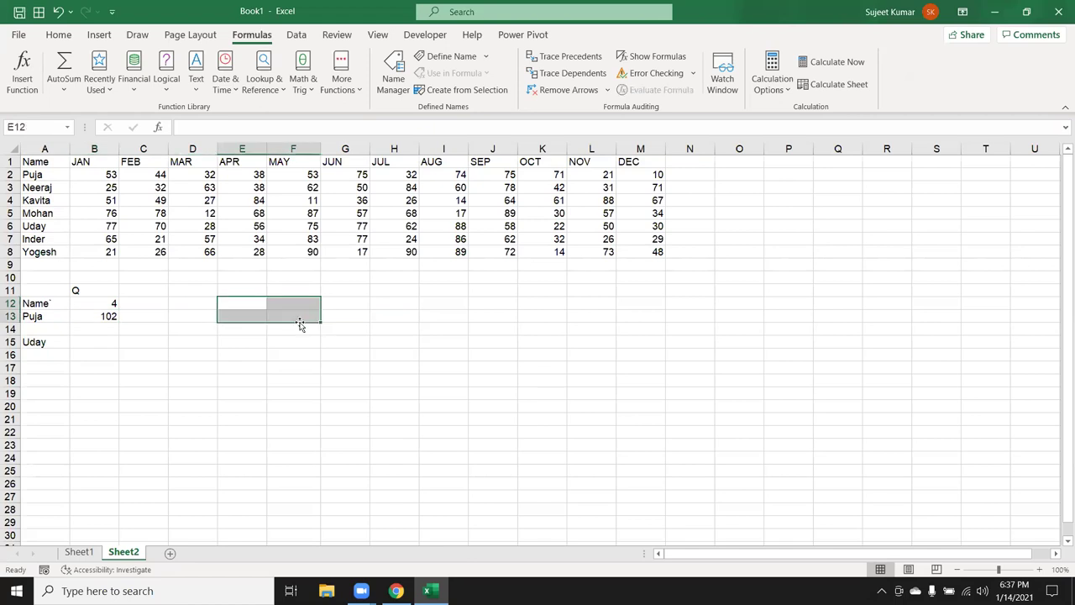
left_click(54, 330)
left_click(88, 316)
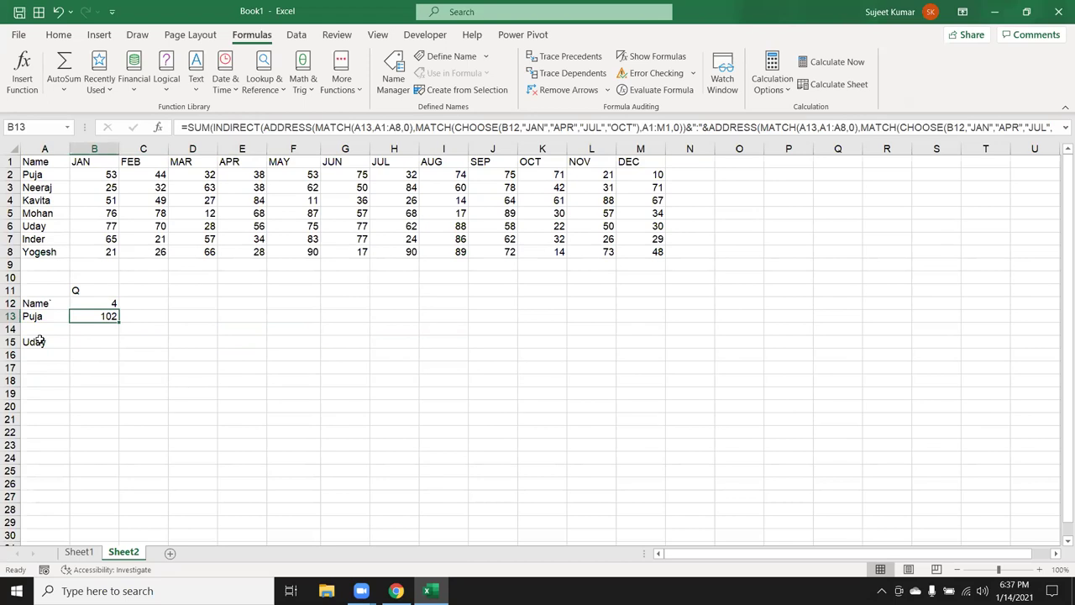
left_click(87, 304)
Step: Enter quarter 1 in B12 and review B13's formula, now returning 129
type("1")
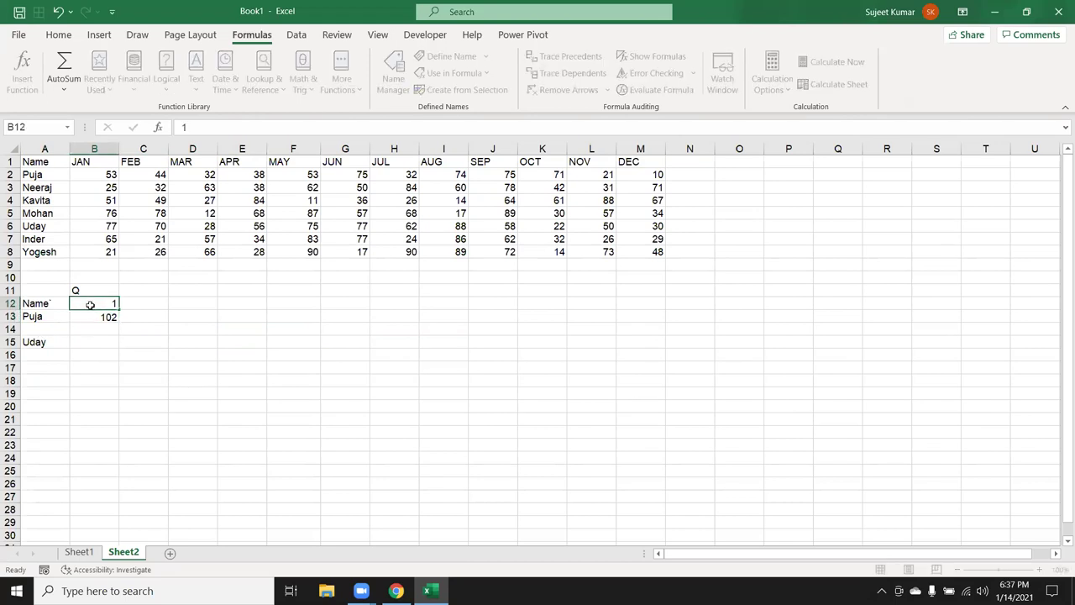
key("Return")
key("F2")
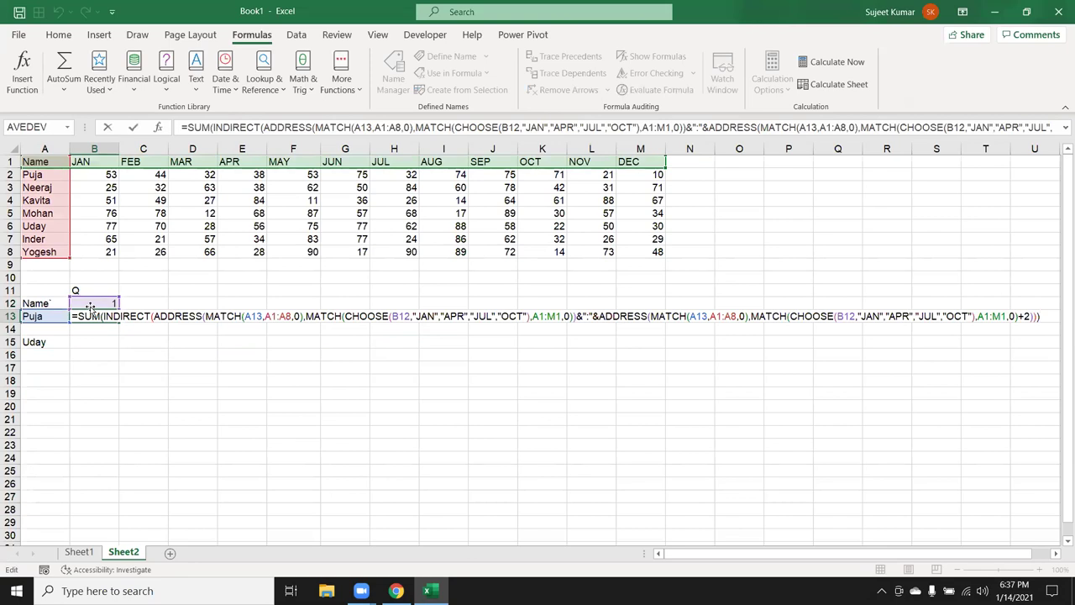
key("Escape")
Step: Copy the sales table A1:M8 on Sheet2
key("ctrl+Up")
key("ctrl+Up")
key("ctrl+Up")
key("Left")
key("ctrl+shift+Right")
key("ctrl+shift+Down")
key("ctrl+c")
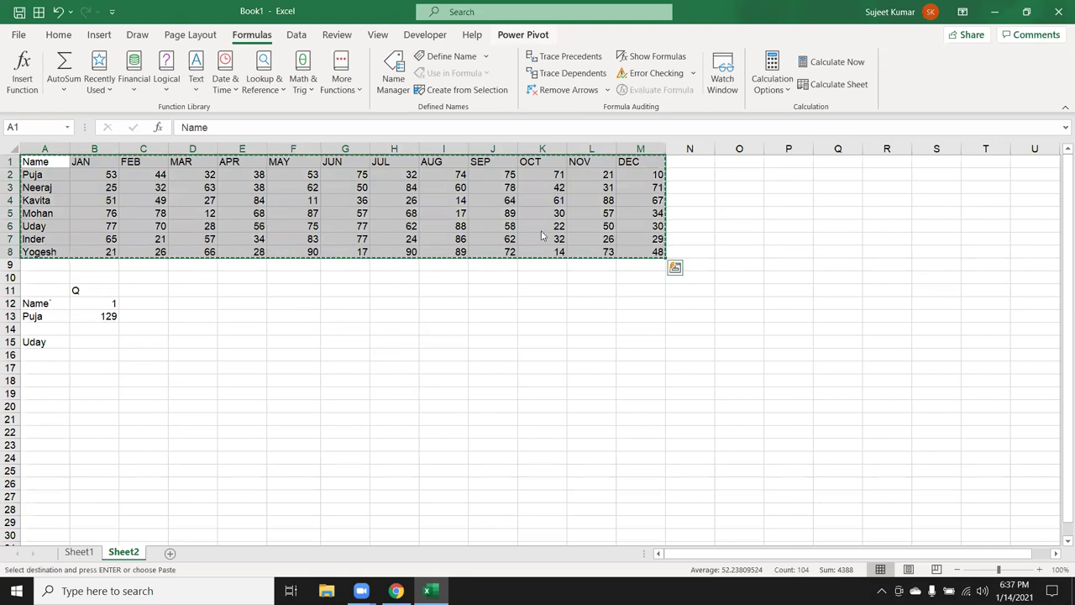
Step: Add a new Sheet3 and paste the copied table at A2
left_click(170, 553)
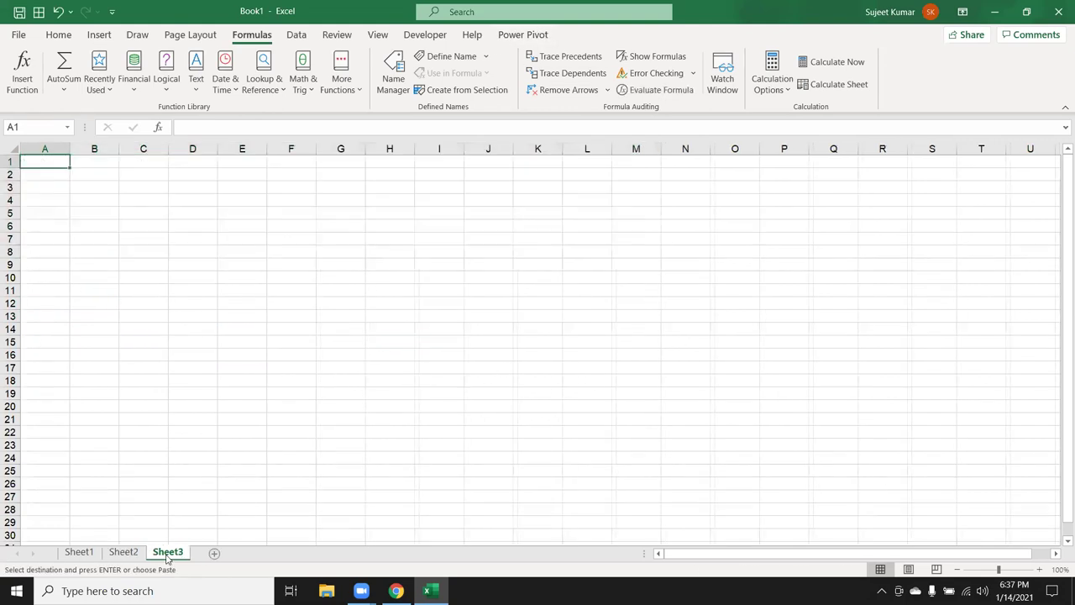
left_click(43, 179)
key("ctrl+v")
Step: Try a test value 1 in B1, undo it and the paste, then return to Sheet2
key("Up")
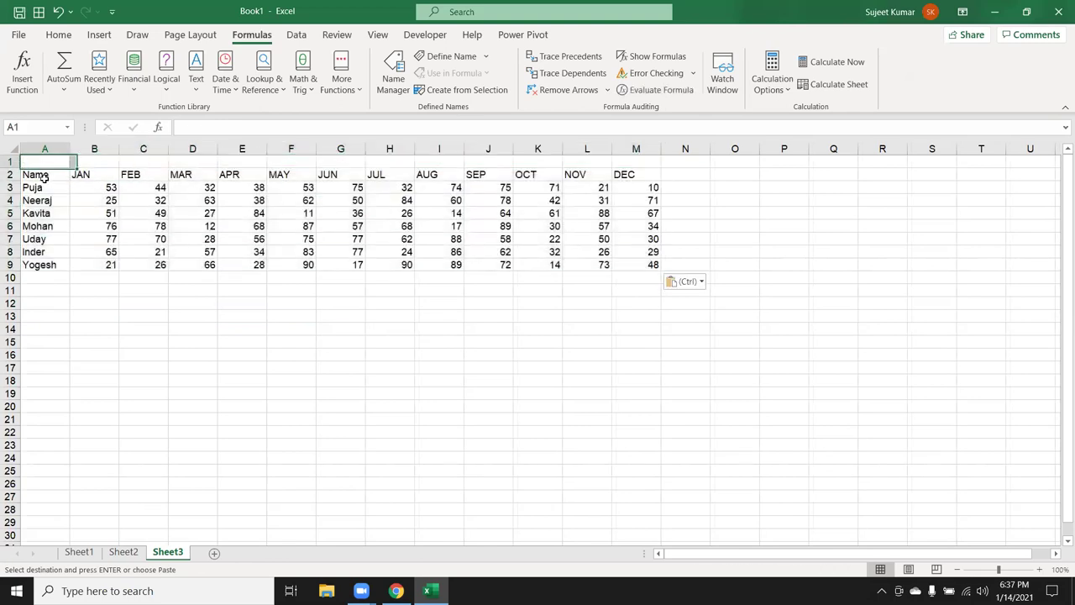
key("Right")
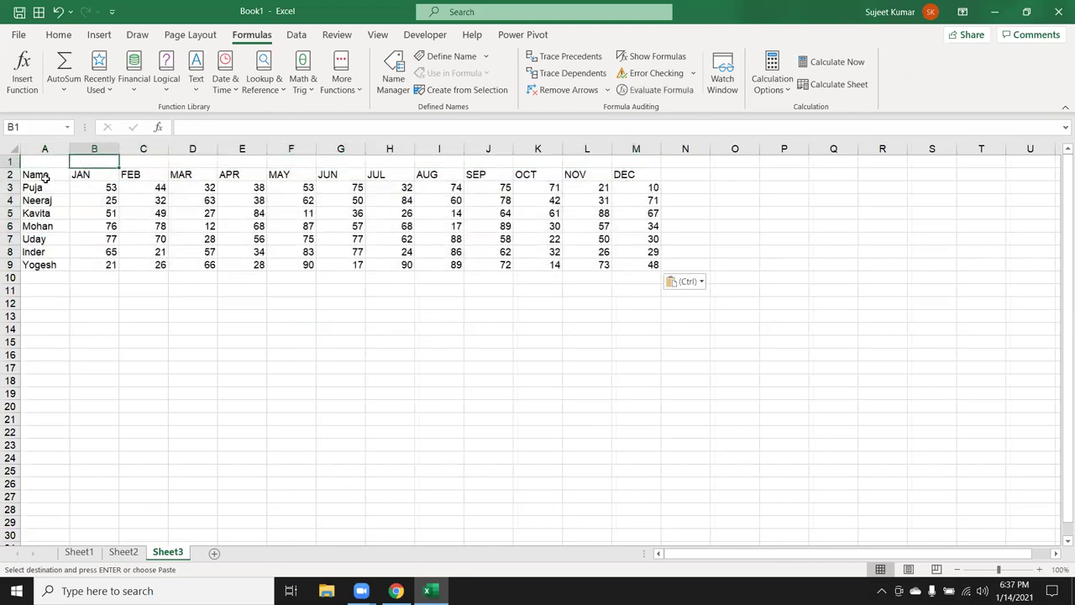
type("1")
key("Return")
key("Up")
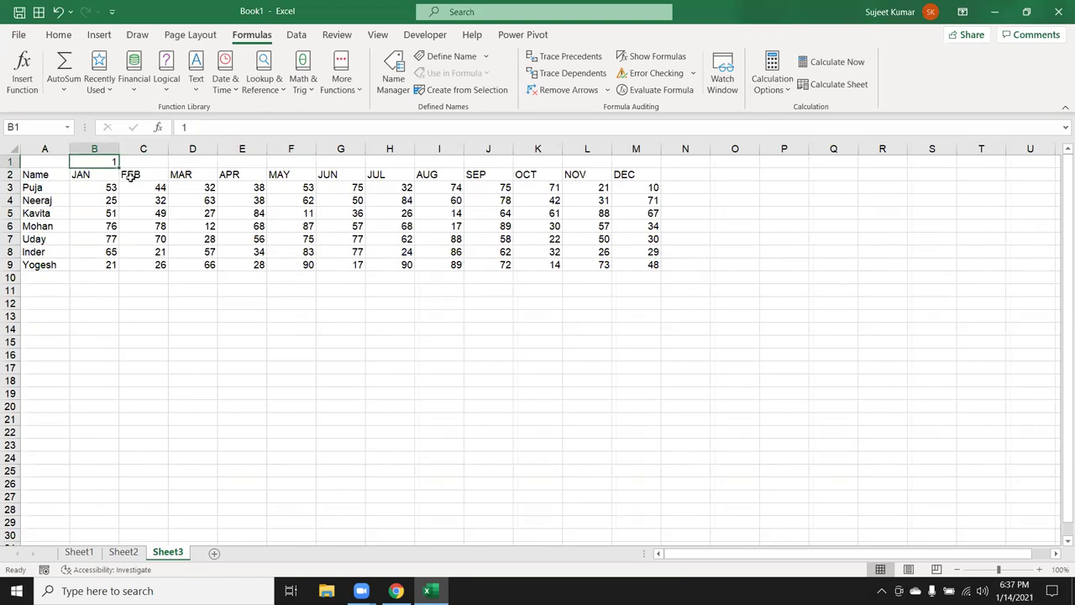
key("ctrl+z")
key("ctrl+a")
key("ctrl+x")
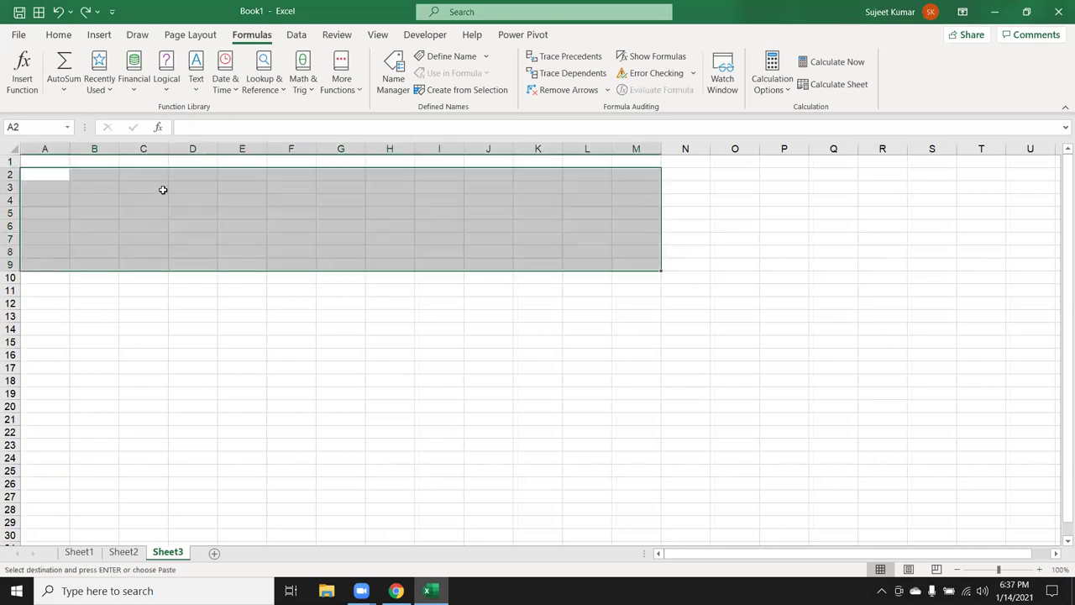
left_click(122, 552)
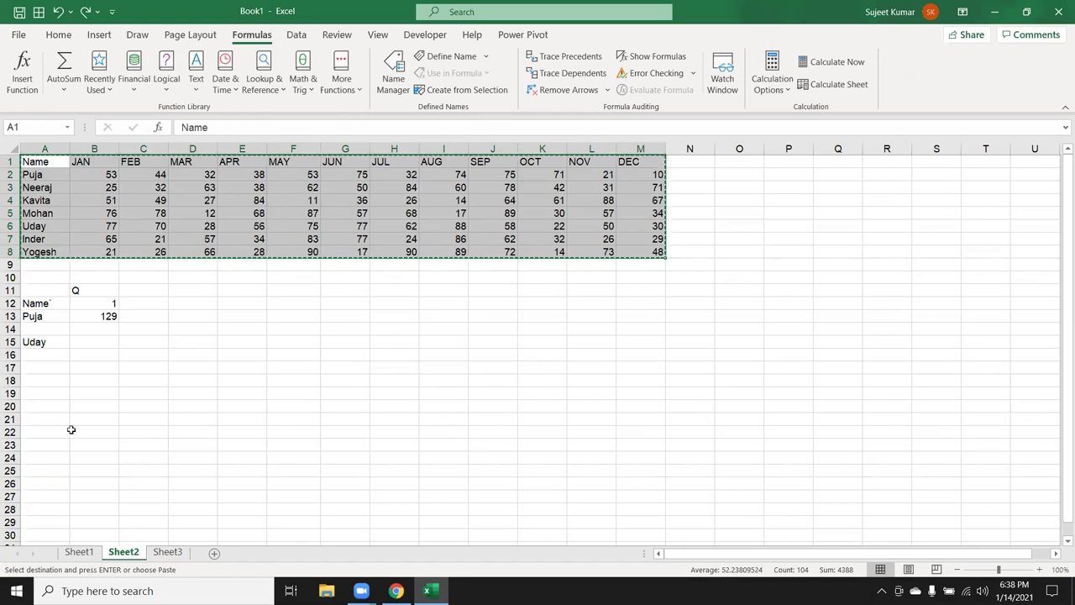
left_click_drag(103, 161, 174, 160)
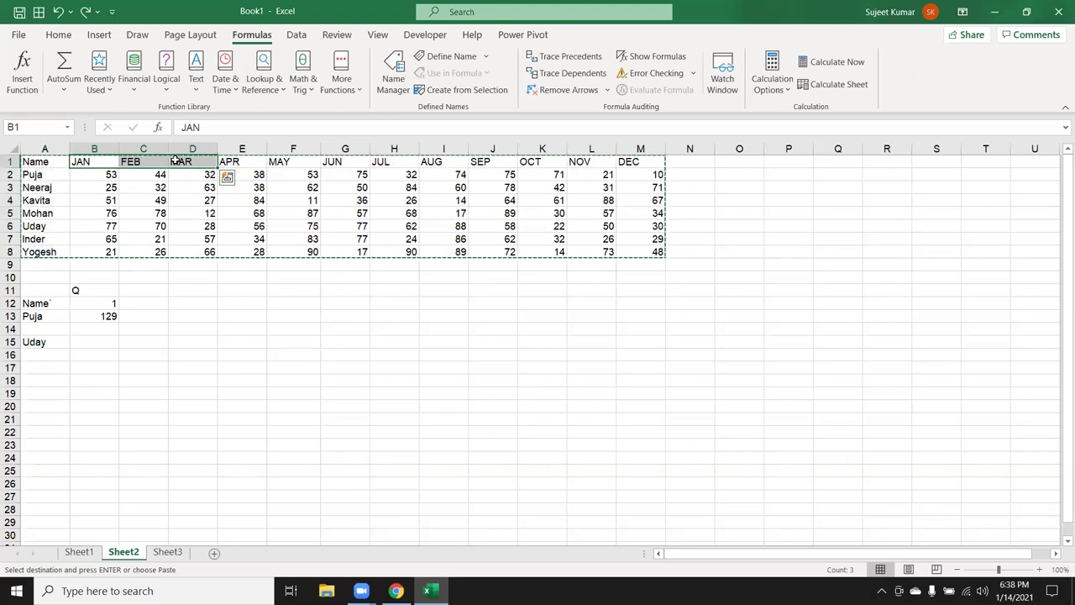
left_click(312, 175)
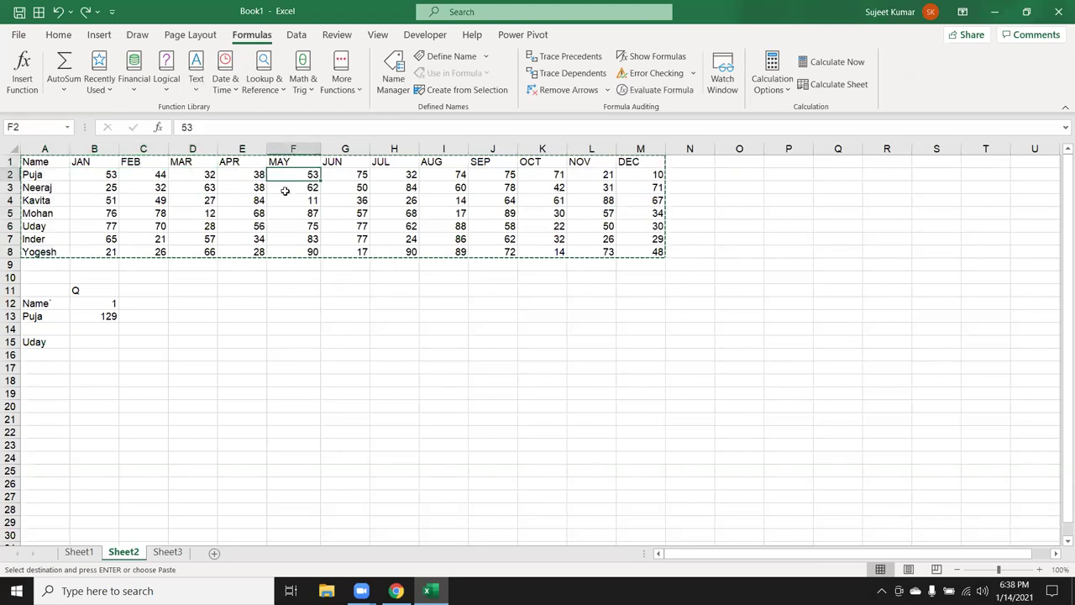
left_click(93, 314)
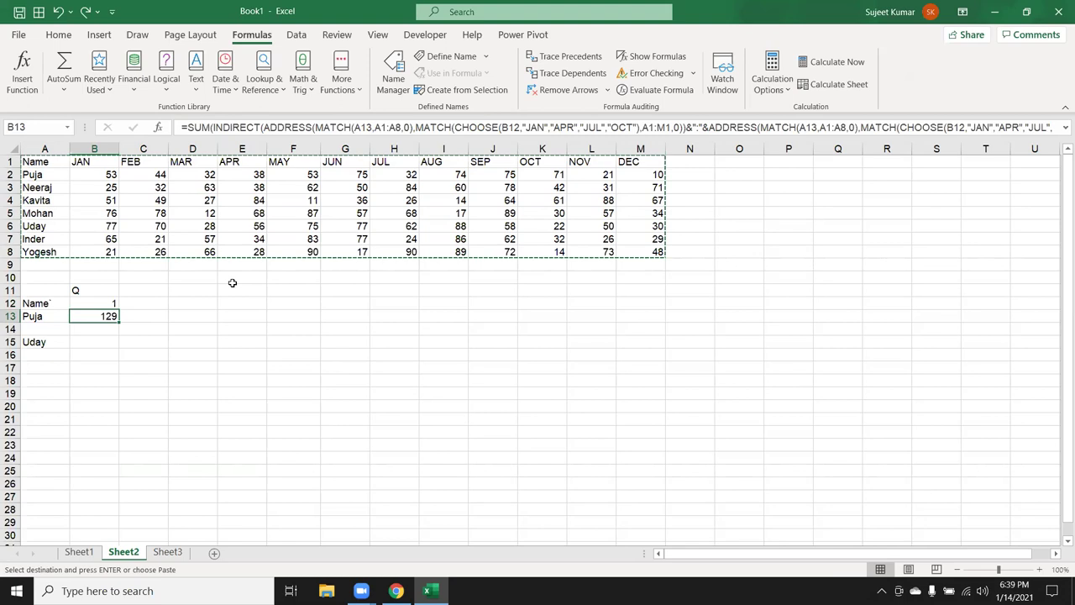
key("Up")
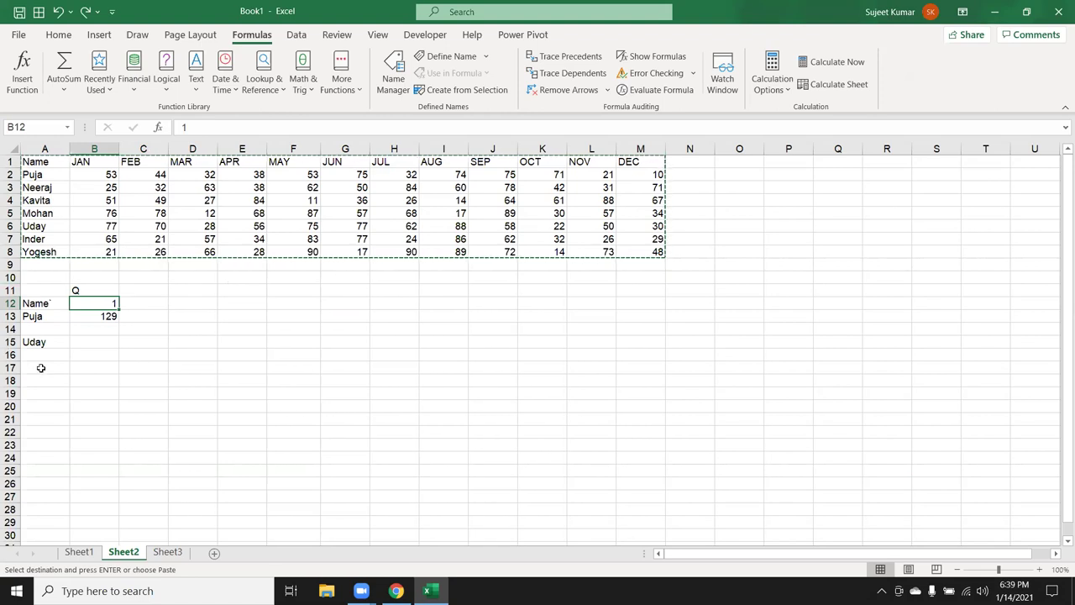
Step: On Sheet3, enter the headers Name in A1 and 1-Jan in B1
left_click(156, 552)
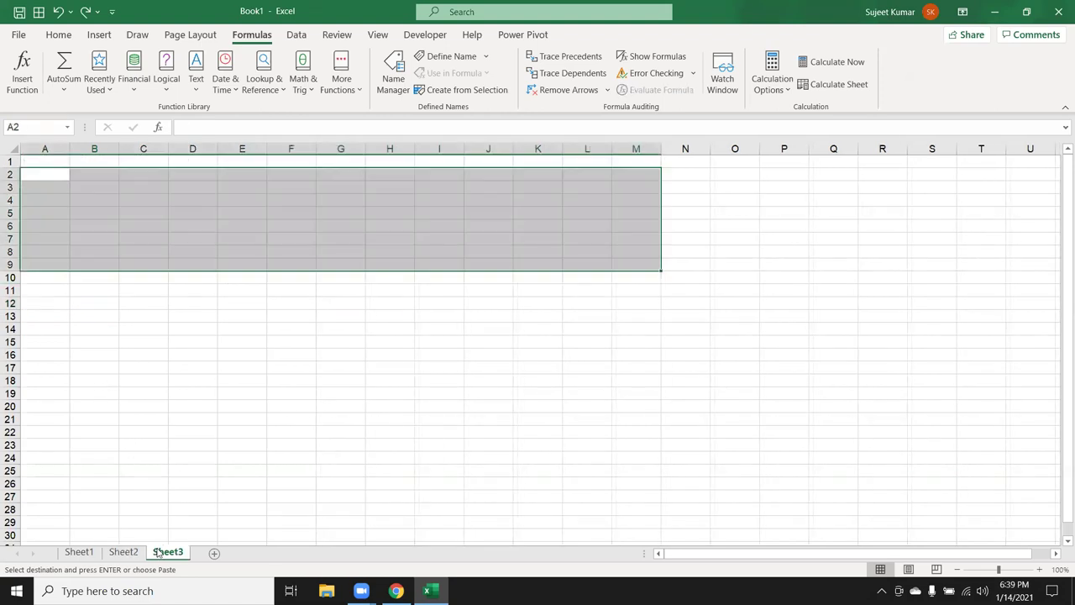
type("Namew")
key("Return")
key("Up")
key("F2")
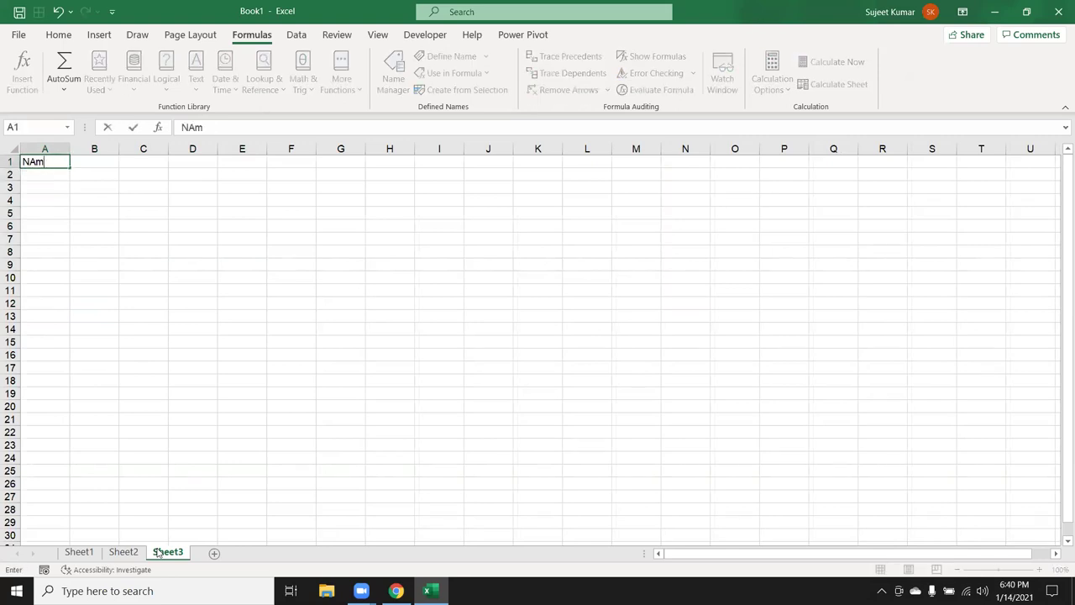
key("BackSpace")
key("Return")
key("Up")
key("Right")
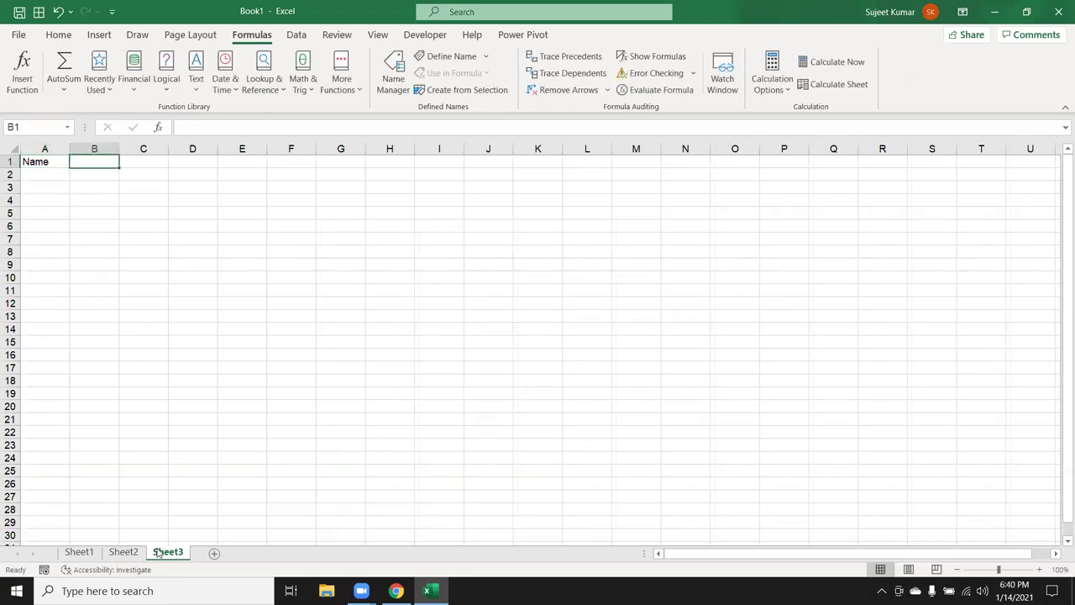
type("1-1")
key("Return")
key("Up")
Step: Enter Puja in A3 and auto-fill the list of names down to A9
key("Down")
key("Left")
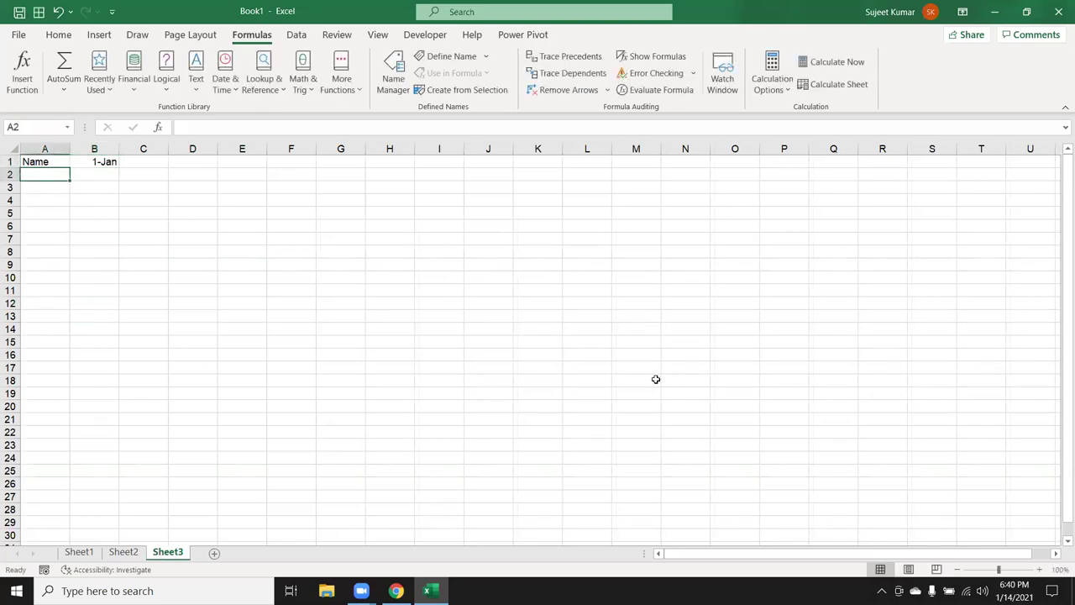
type("Puja\\")
key("BackSpace")
key("BackSpace")
key("BackSpace")
key("BackSpace")
key("Return")
type("Puja")
key("Return")
left_click(73, 187)
left_click(68, 188)
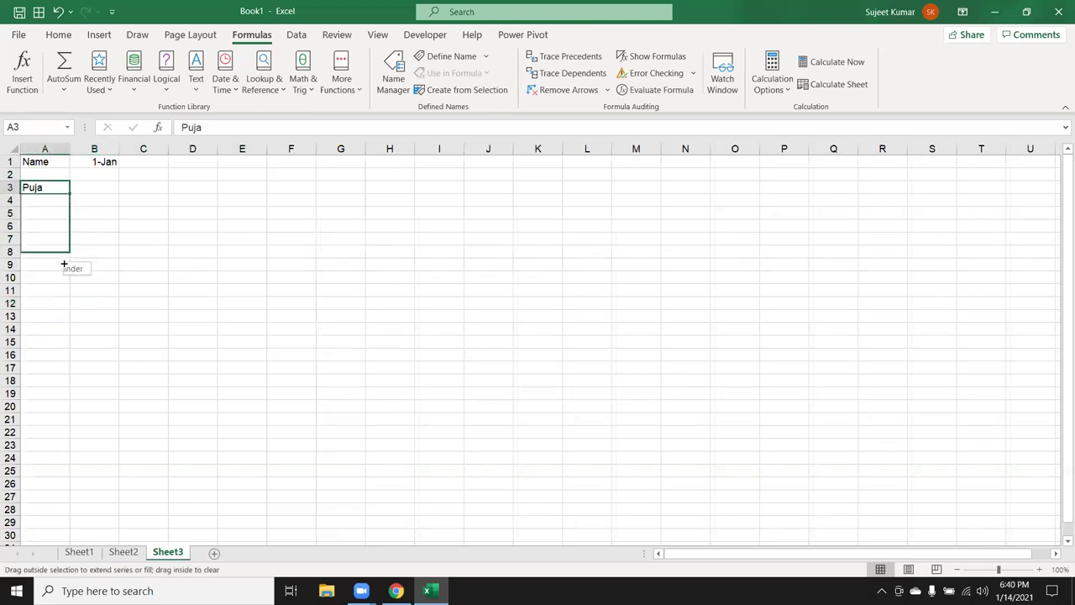
left_click_drag(69, 190, 72, 267)
Step: Enter P-1 in B2 and extend the series through P-3 across row 2
left_click(94, 188)
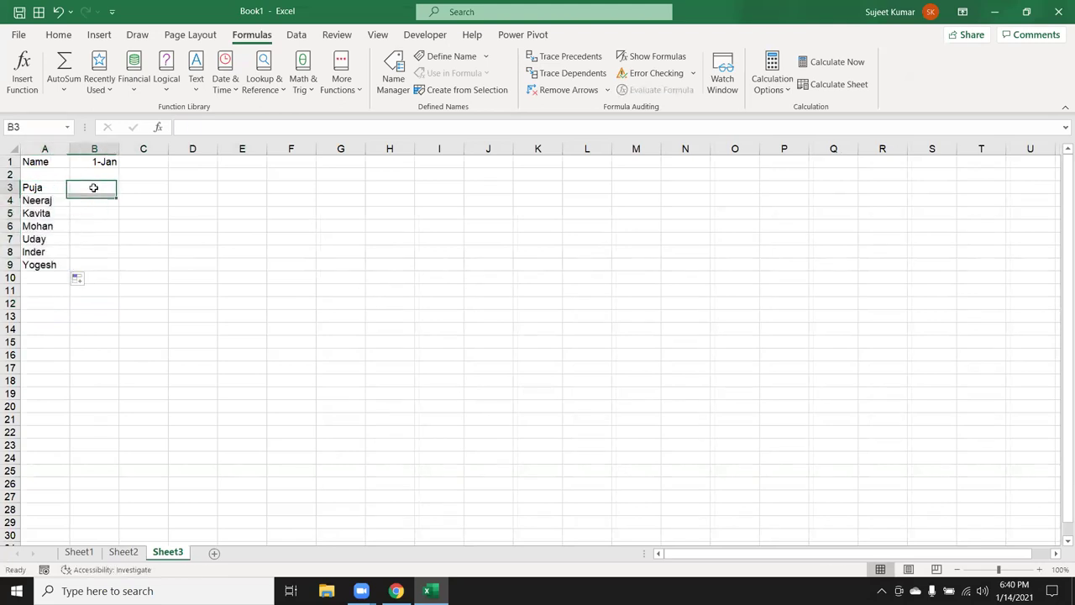
left_click(94, 175)
type("Q-")
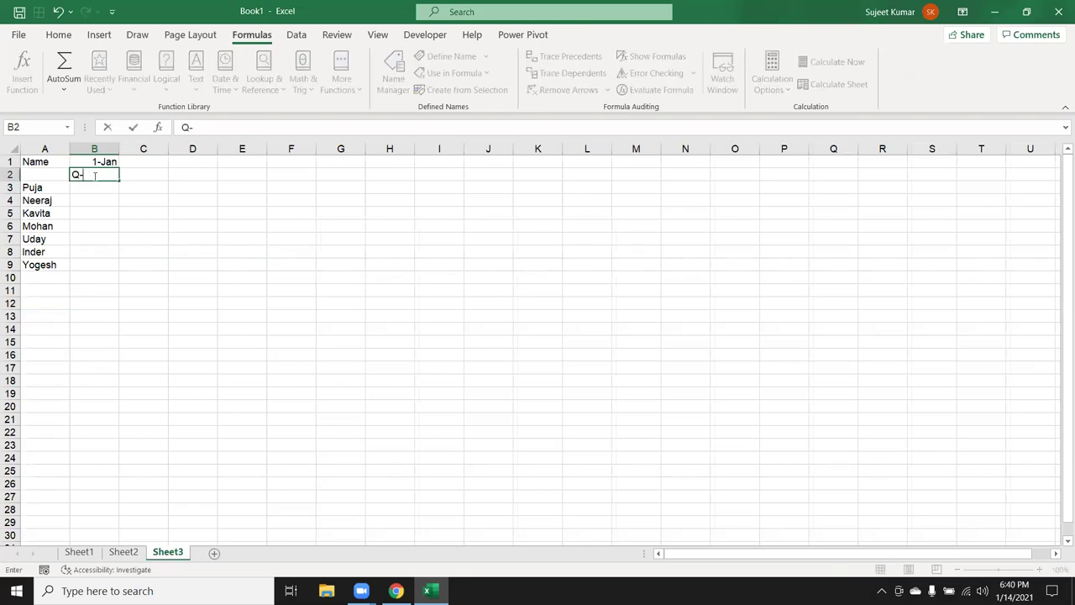
key("BackSpace")
key("BackSpace")
type("P-1")
key("Return")
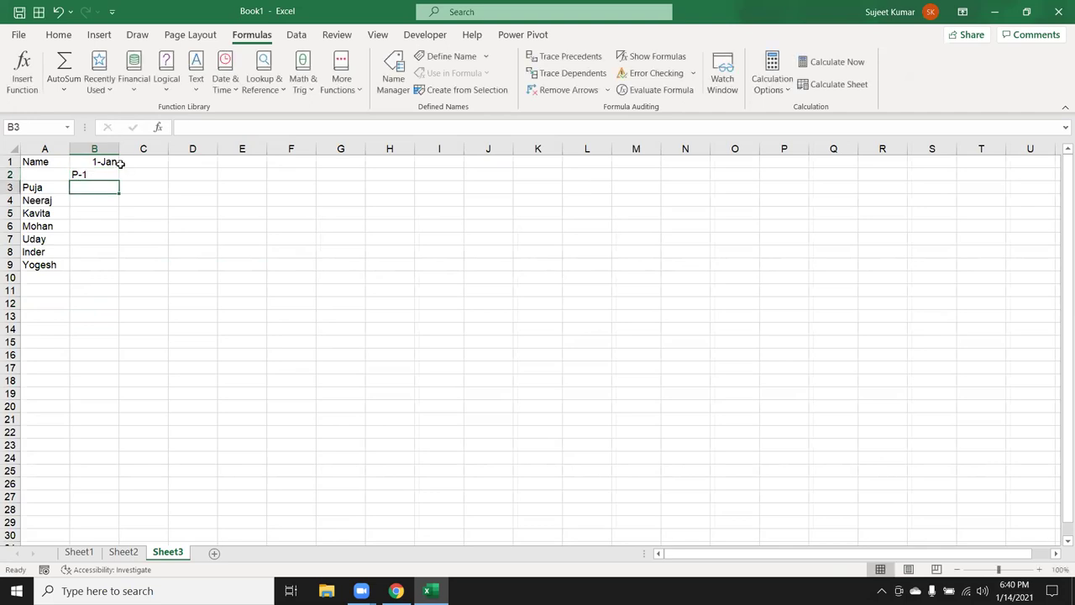
left_click(116, 178)
left_click_drag(120, 185, 195, 174)
Step: Copy the P-1 to P-3 labels and paste them at E2, H2 and K2
key("ctrl+c")
key("Right")
key("Right")
key("Right")
key("Right")
key("Left")
key("ctrl+v")
key("Right")
key("Right")
key("Right")
key("ctrl")
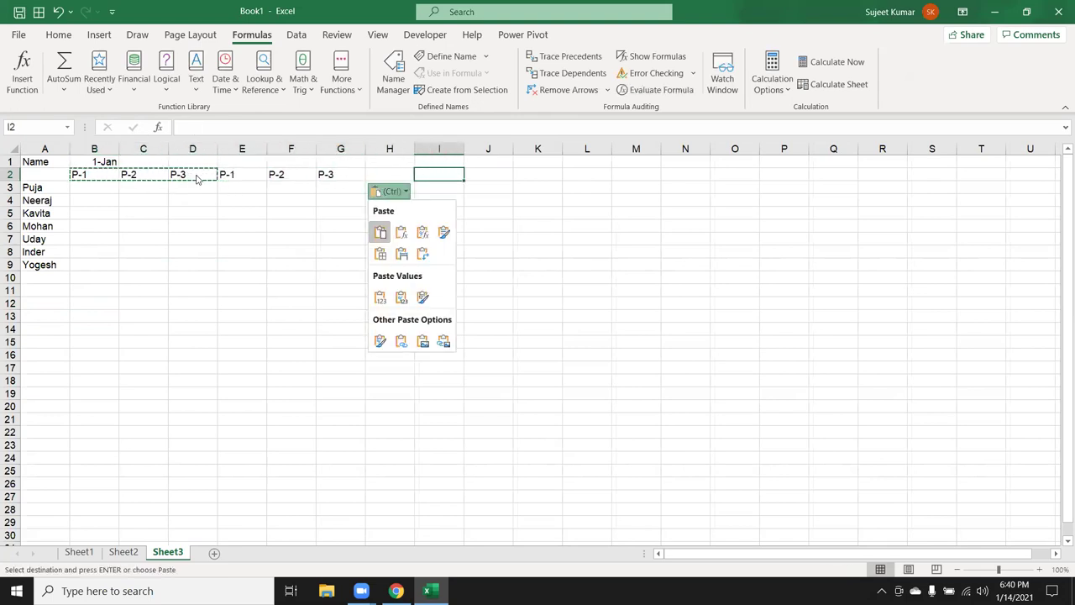
key("Escape")
key("Left")
key("ctrl+v")
key("Right")
key("Right")
key("Right")
key("ctrl+v")
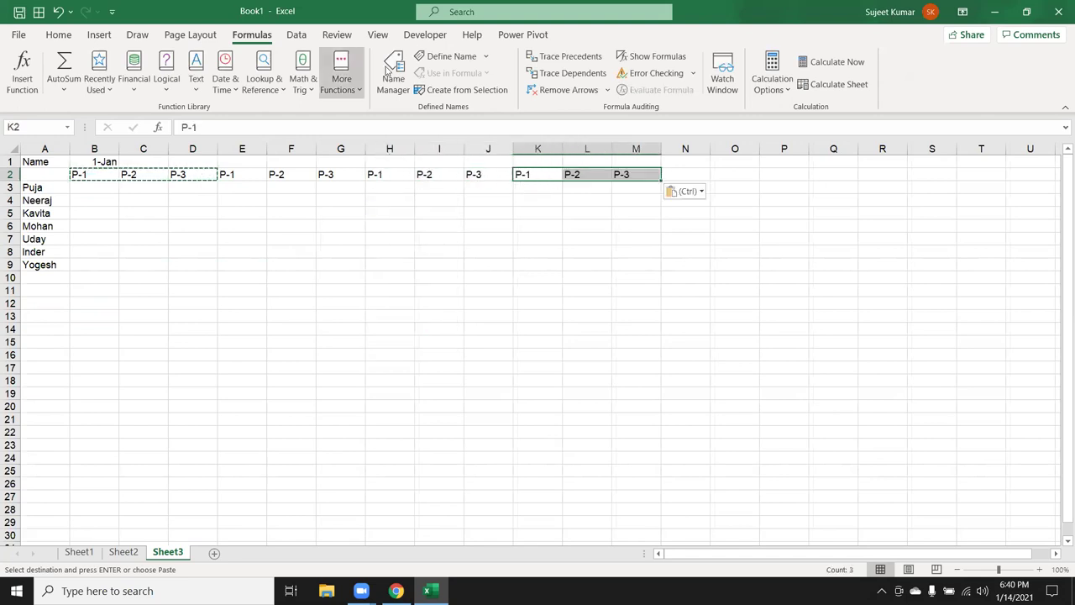
Step: Enter the dates 2-Jan, 3-Jan and 4-Jan in E1, H1 and K1
left_click(254, 162)
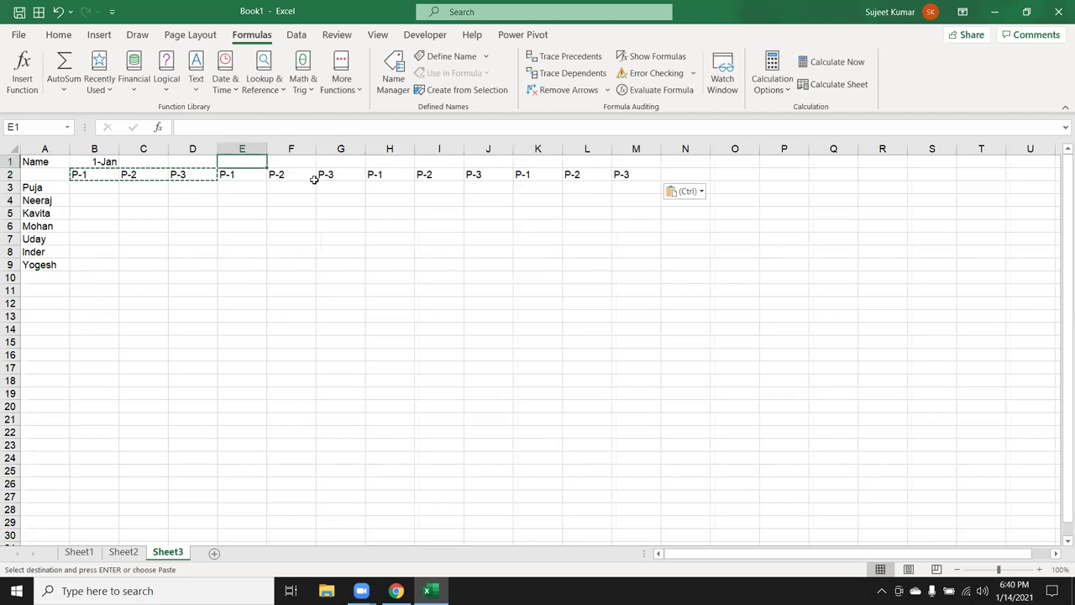
type("2/1")
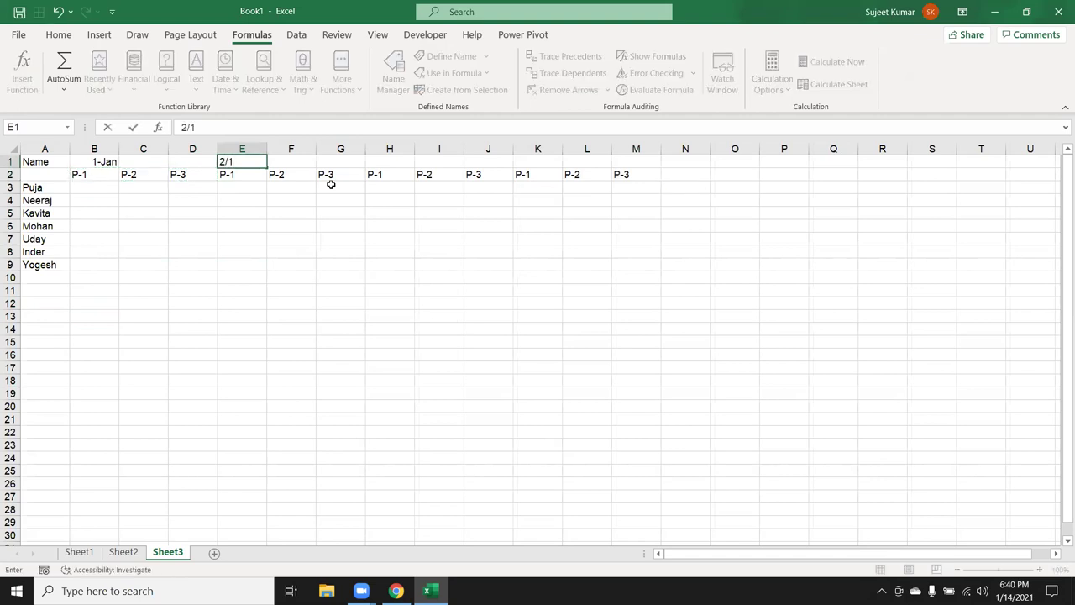
key("BackSpace")
key("BackSpace")
key("BackSpace")
type("1/2")
key("Tab")
key("Tab")
key("Tab")
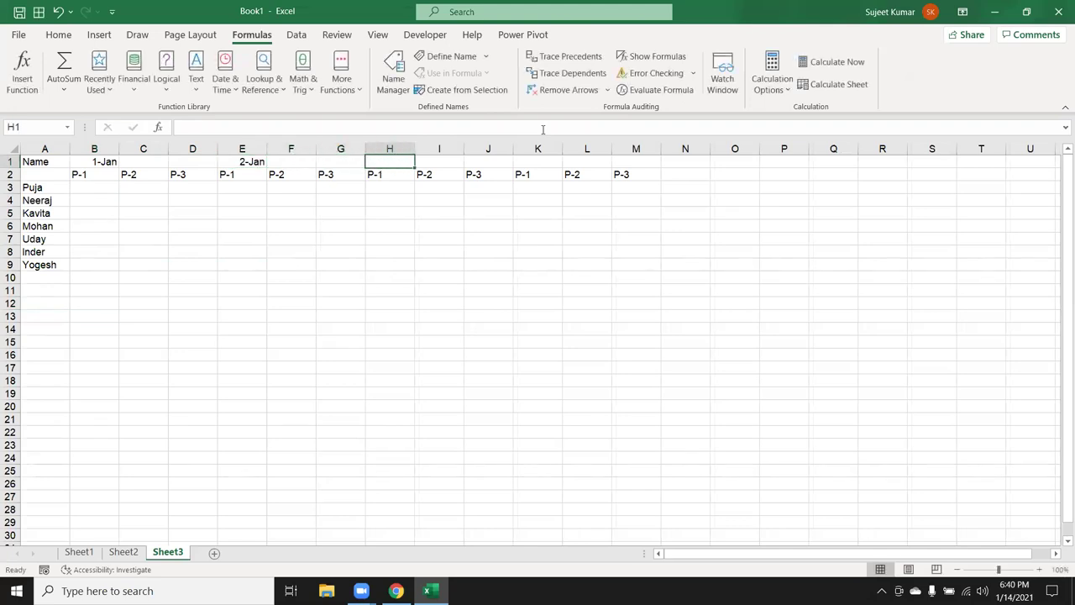
type("1/3")
key("Tab")
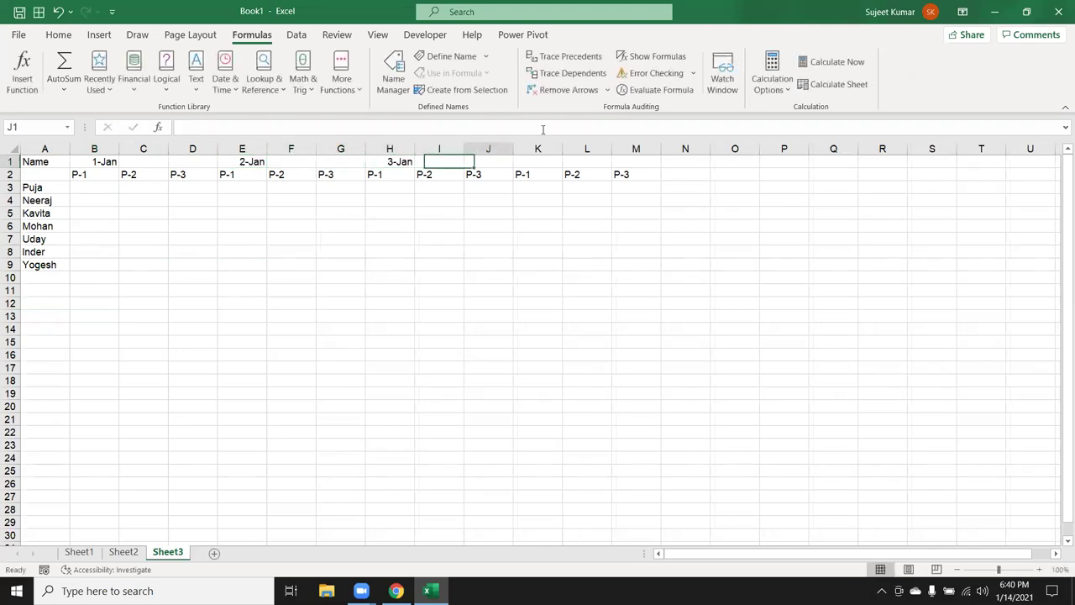
key("Tab")
key("Tab")
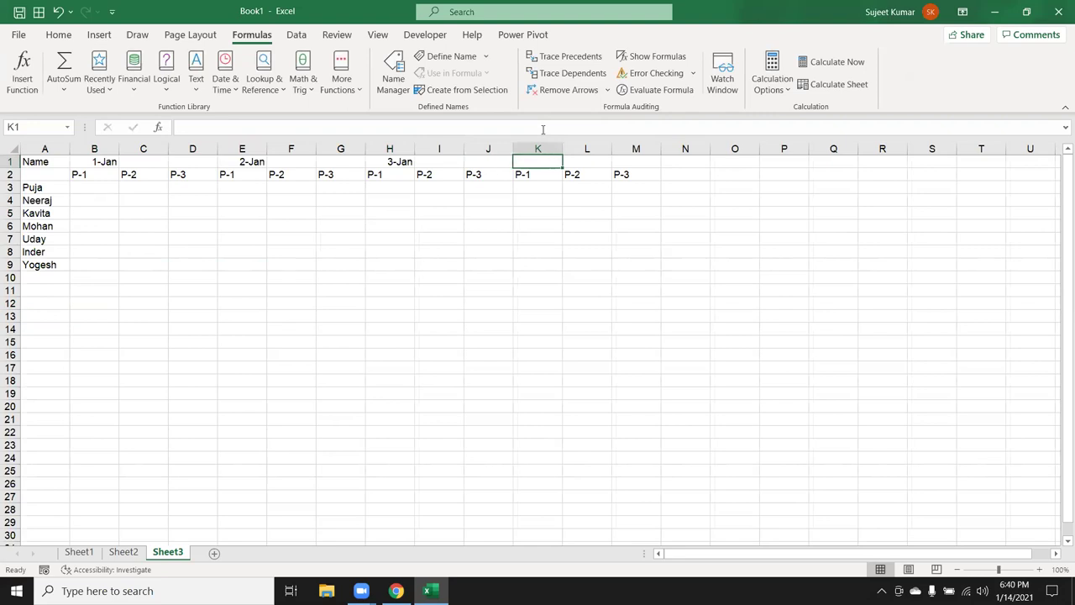
type("1/4")
key("Return")
Step: Enter Puja in B13 and 1-Jan in C12
key("Down")
left_click(104, 311)
type("Puja1")
key("BackSpace")
key("Tab")
key("Up")
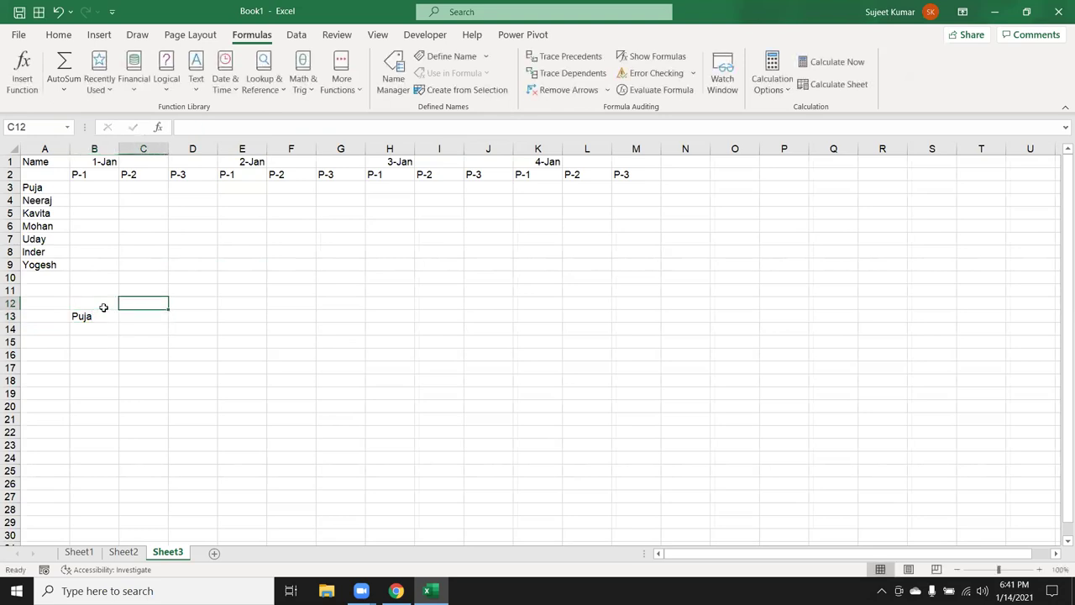
type("1/1")
key("Return")
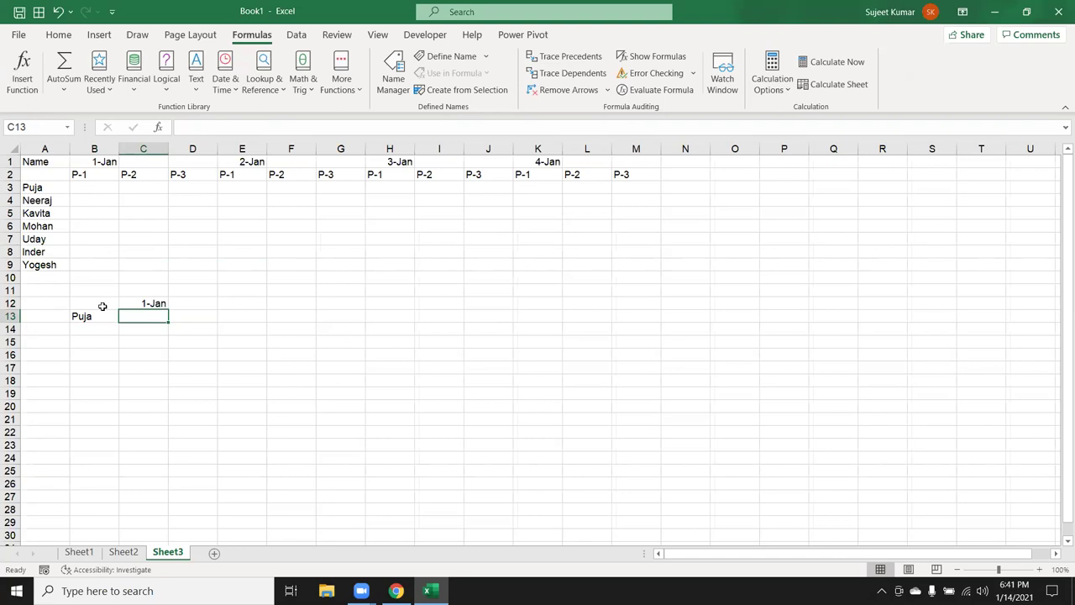
Step: Leave Sheet3 for Sheet2, where B13 shows Puja's quarter-1 total of 129
key("Return")
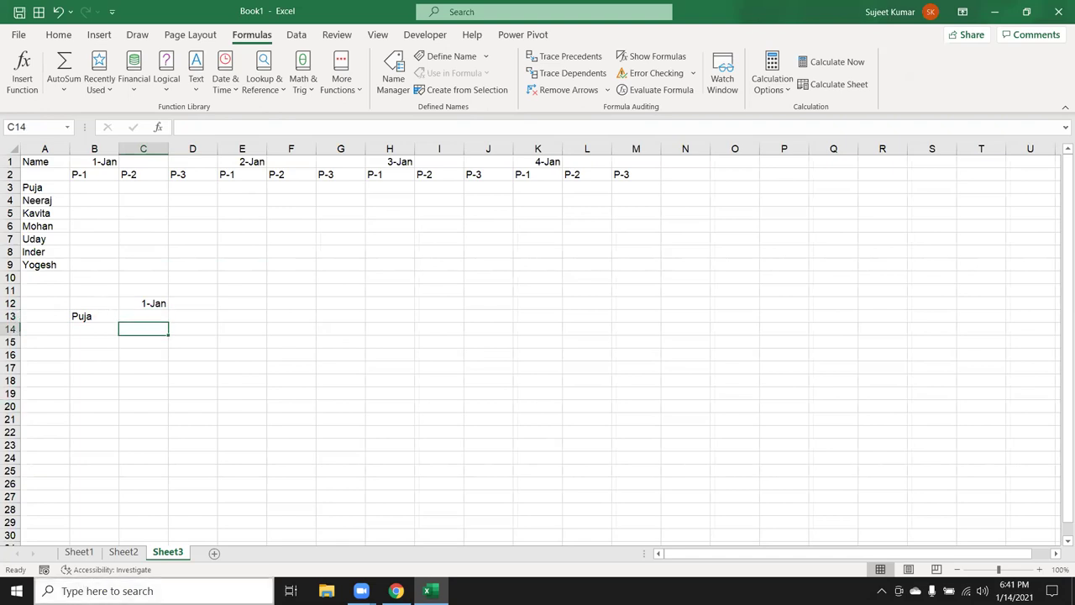
left_click(120, 553)
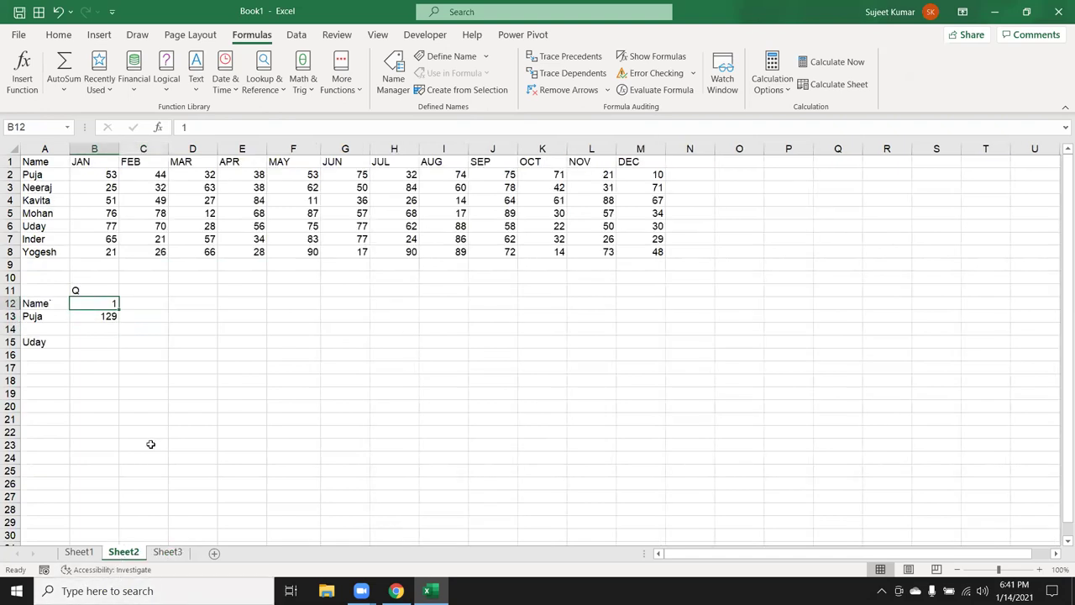
Step: Select B13 on Sheet2, glance at Sheet3, then open B13's nested formula for editing
left_click(106, 316)
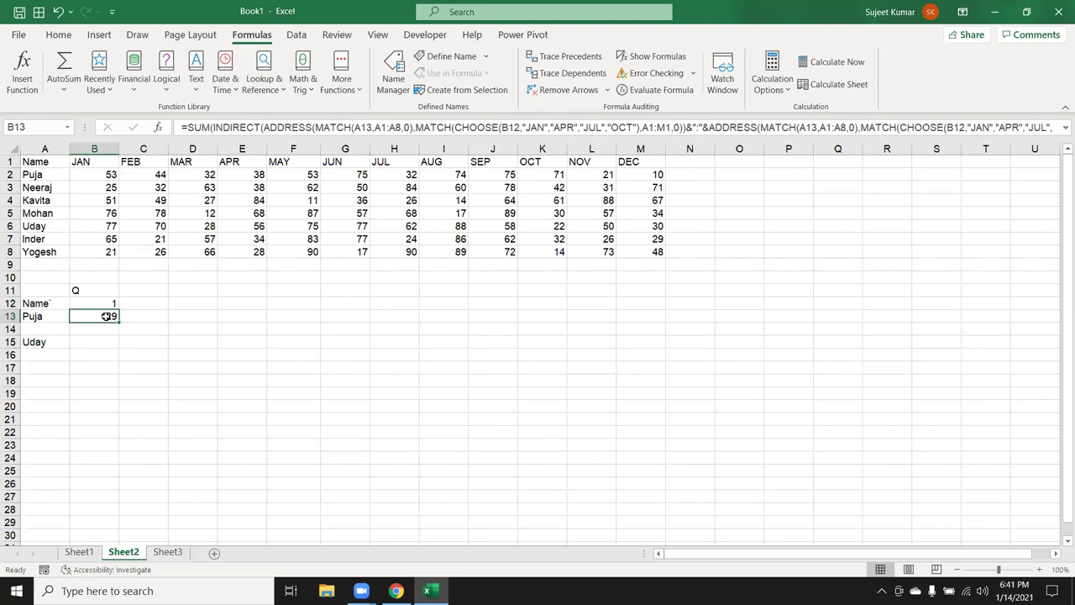
left_click(156, 553)
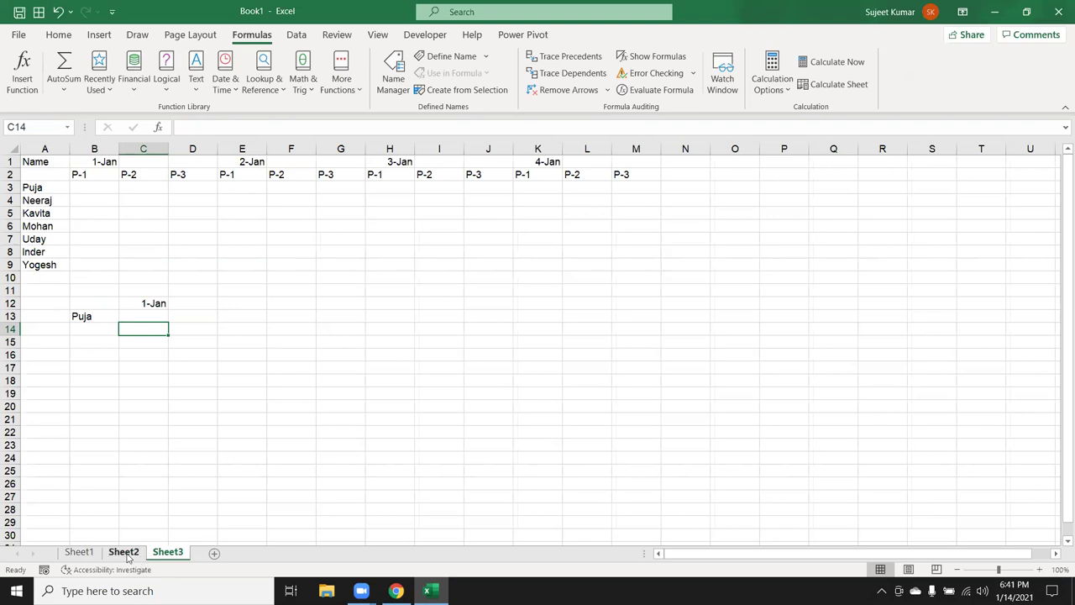
left_click(130, 554)
double_click(98, 316)
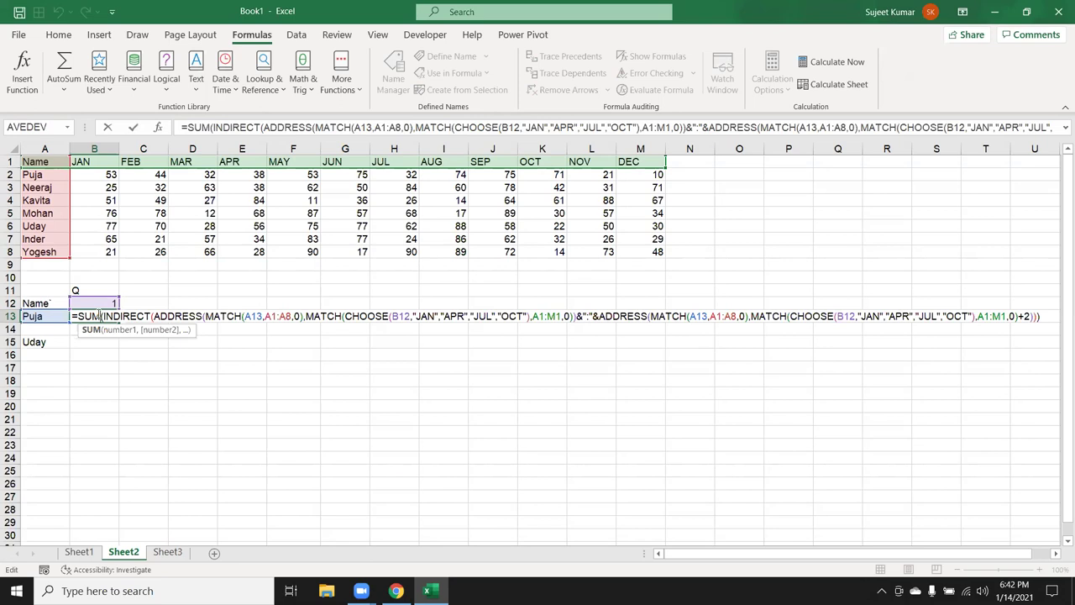
Step: Commit B13's formula and confirm its 129 matches the status-bar sum of Puja's JAN–MAR values
key("ctrl+Return")
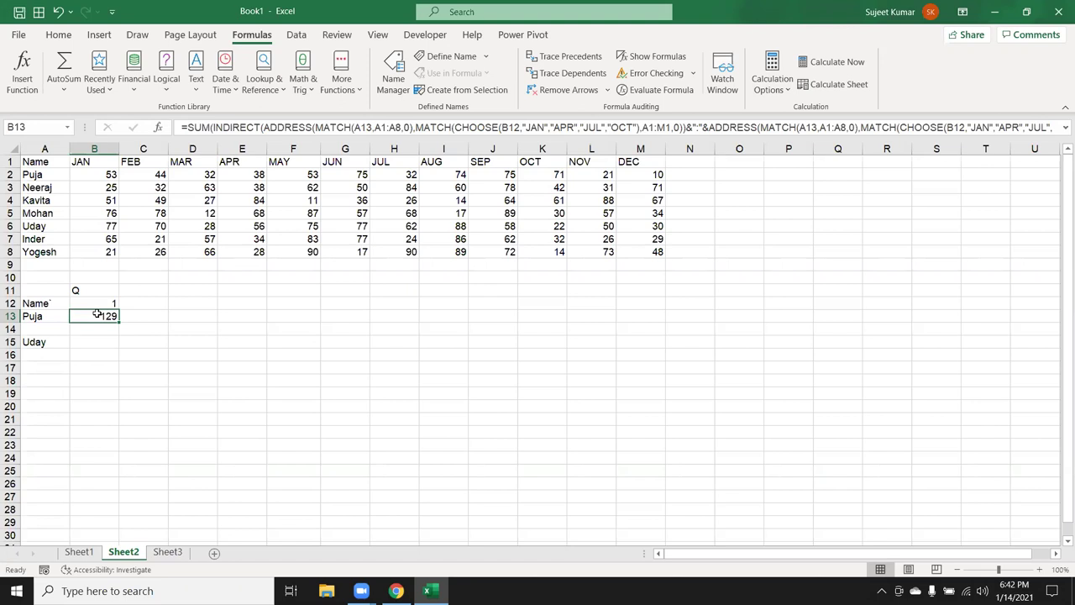
double_click(98, 315)
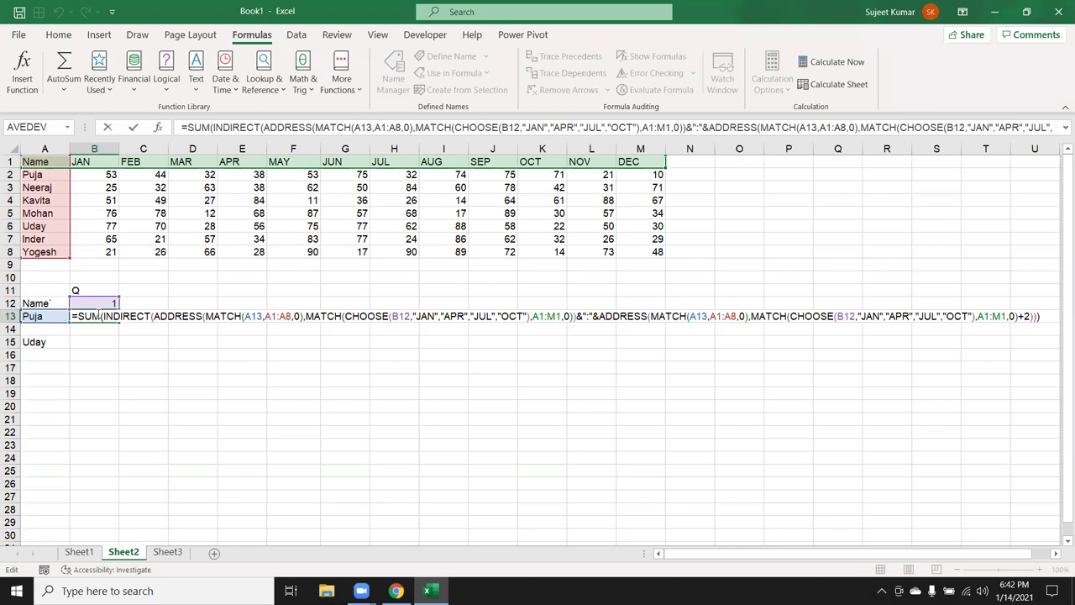
key("ctrl+Return")
key("Up")
key("Up")
key("Up")
key("Up")
key("Up")
key("Up")
key("Up")
key("shift+Right")
key("shift+Right")
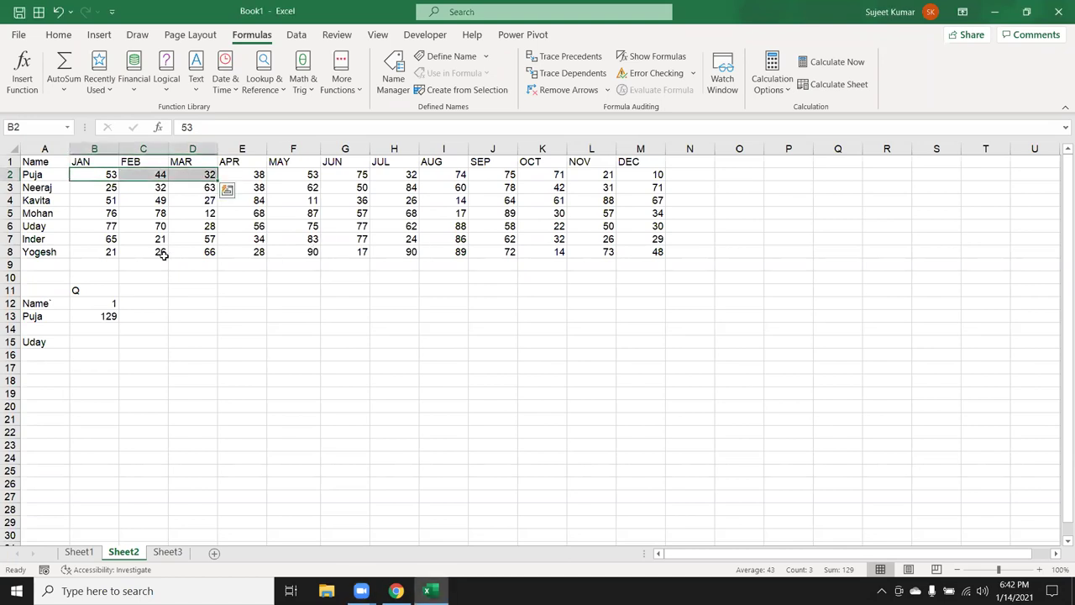
double_click(101, 316)
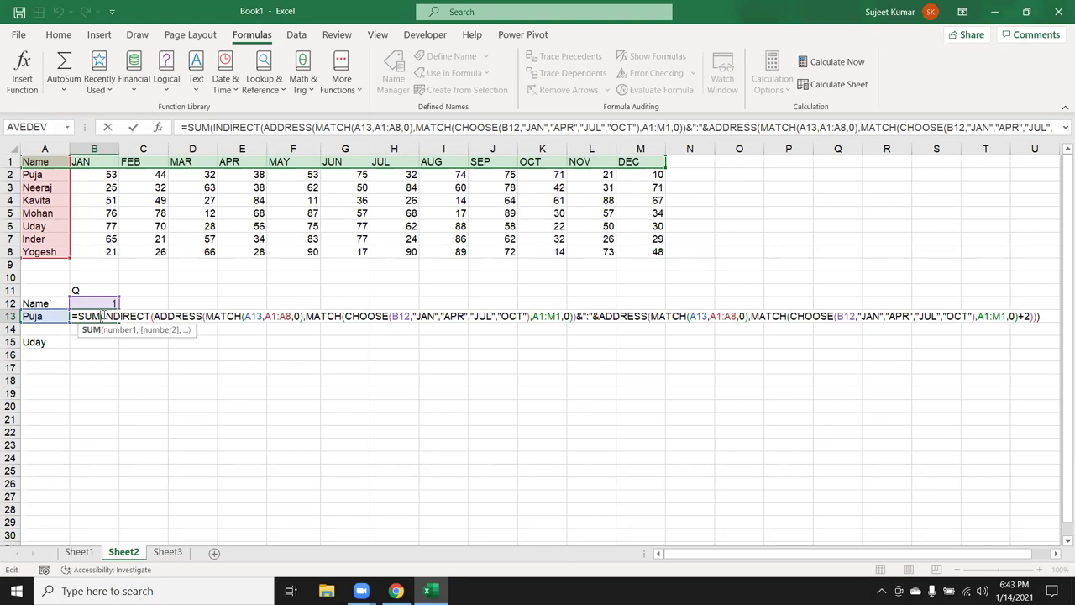
key("ctrl+Return")
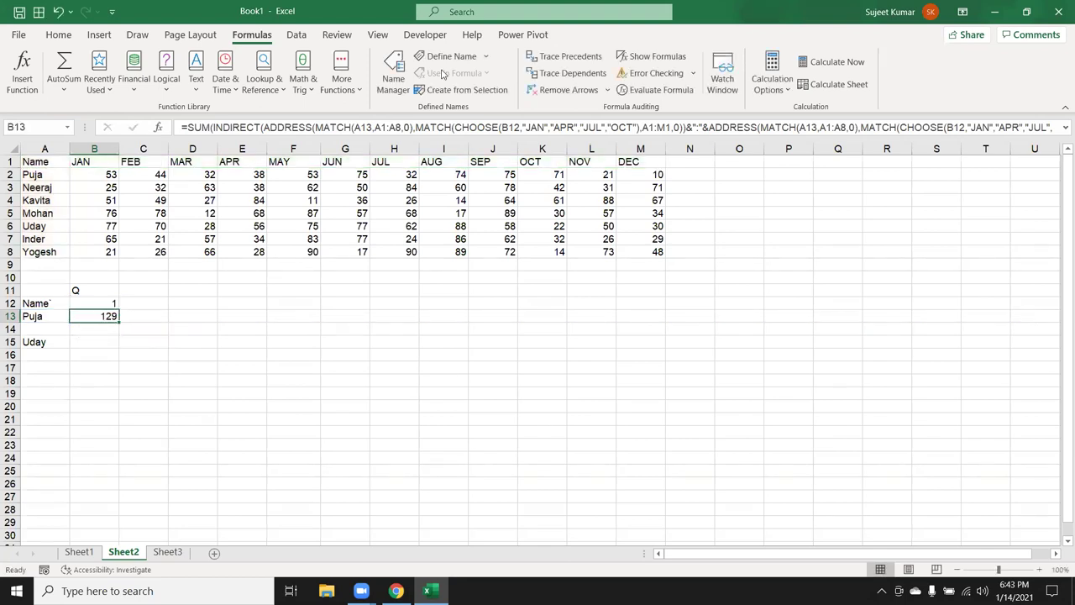